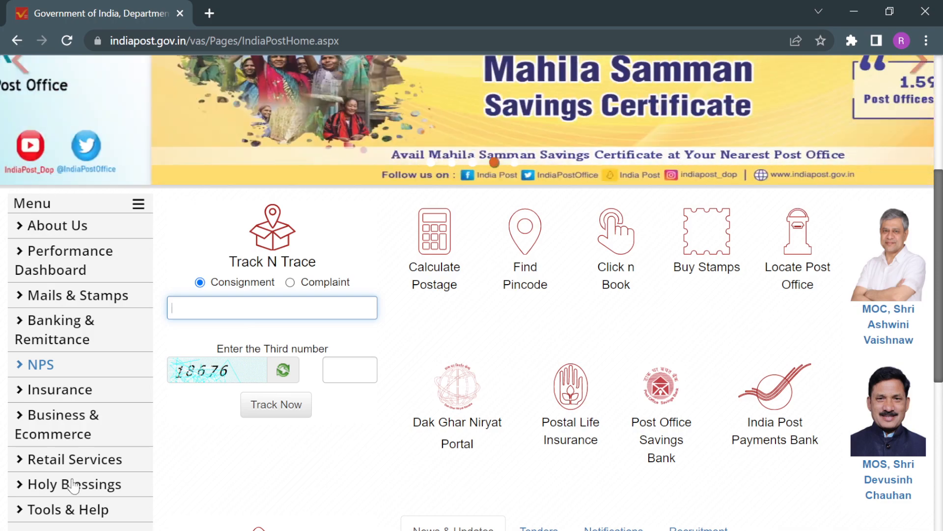
- Launch the Dak Ghar Niryat Portal from India Post and accept the external-site redirect
click(455, 404)
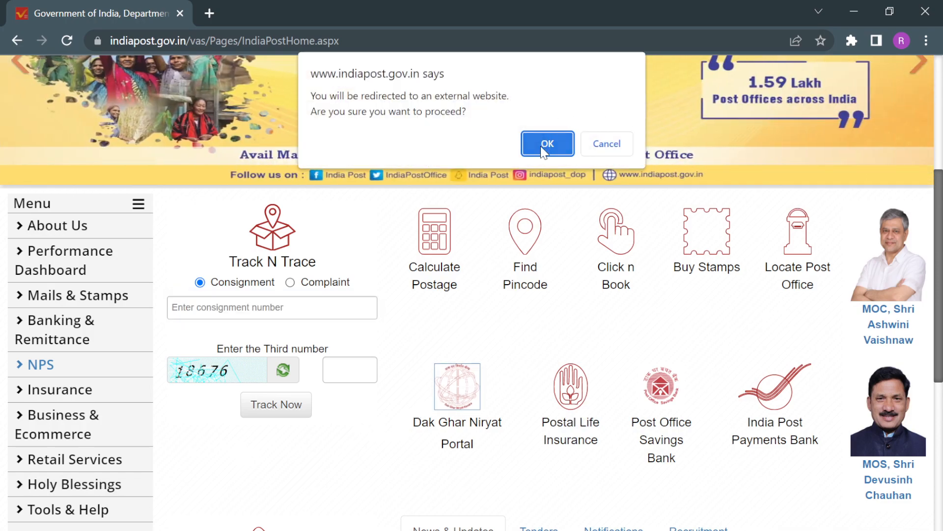
click(545, 147)
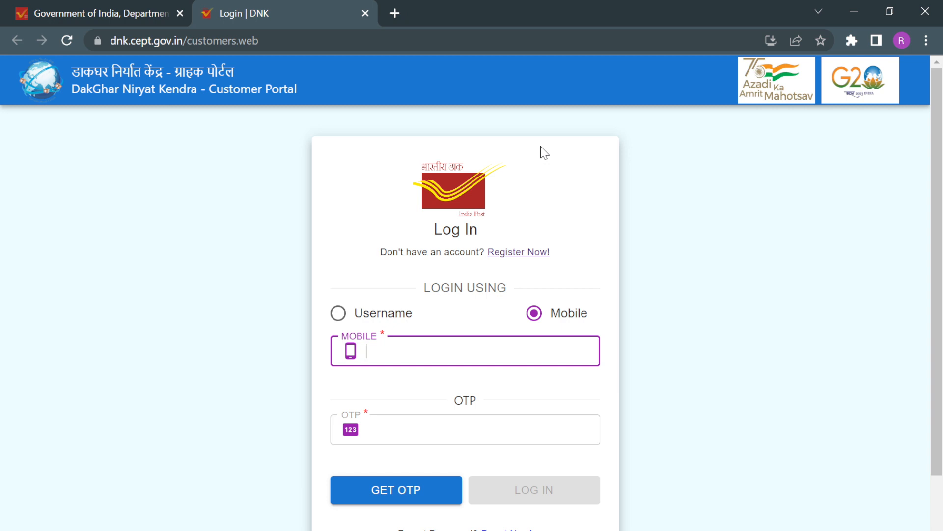
- Switch to username and password login, request a login OTP, and enter the received code
click(339, 314)
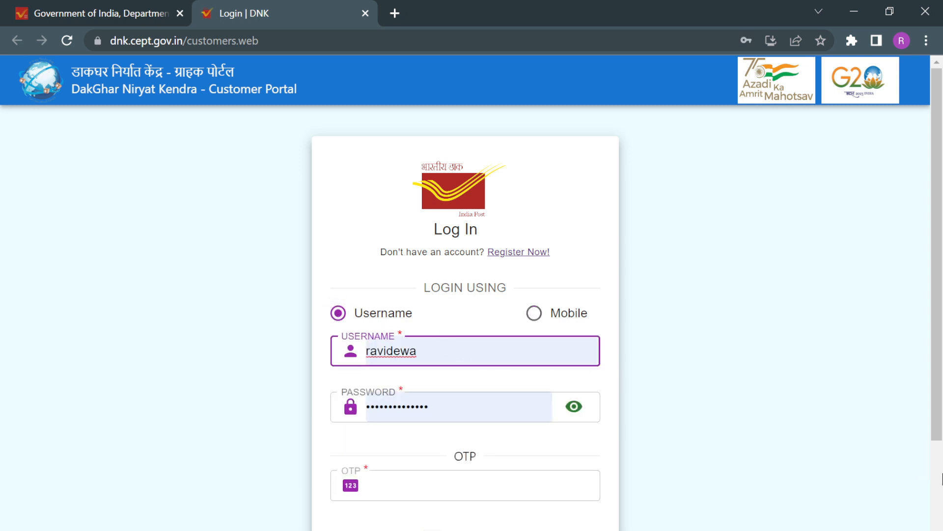
scroll(942, 479, down, 2)
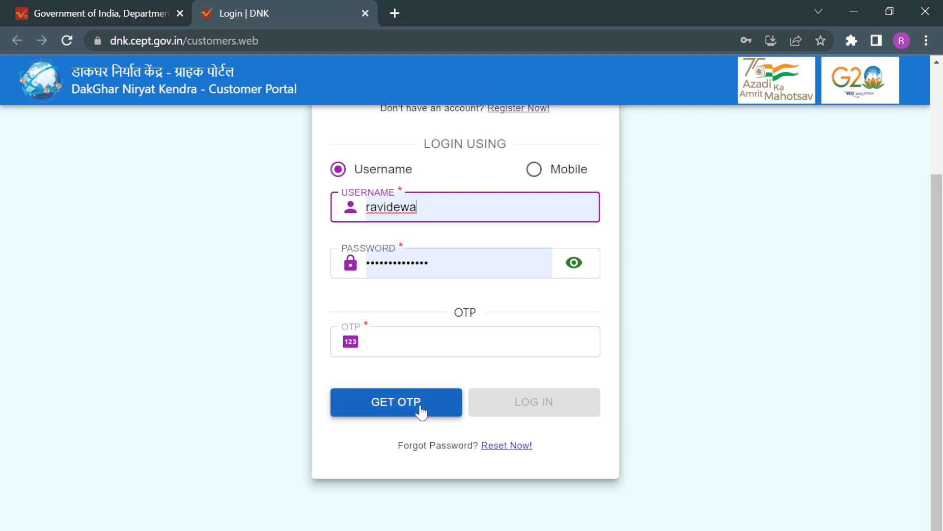
click(421, 413)
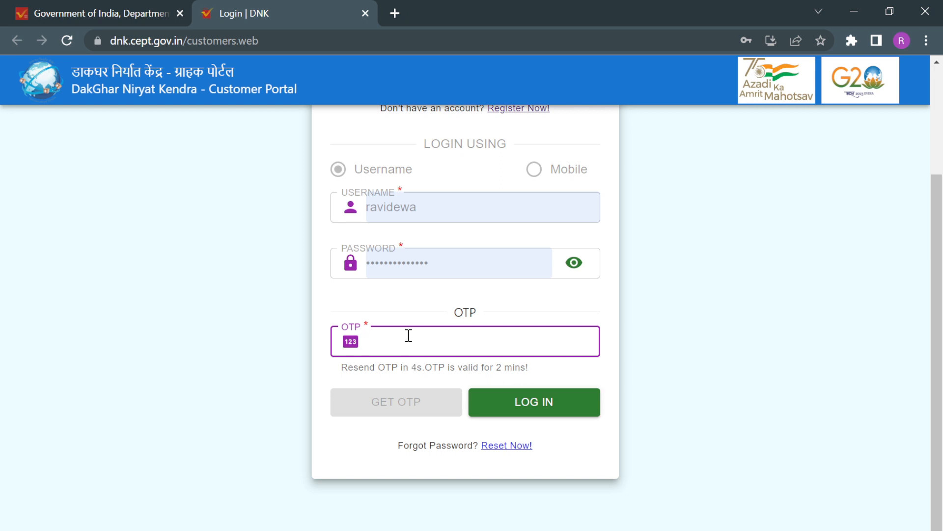
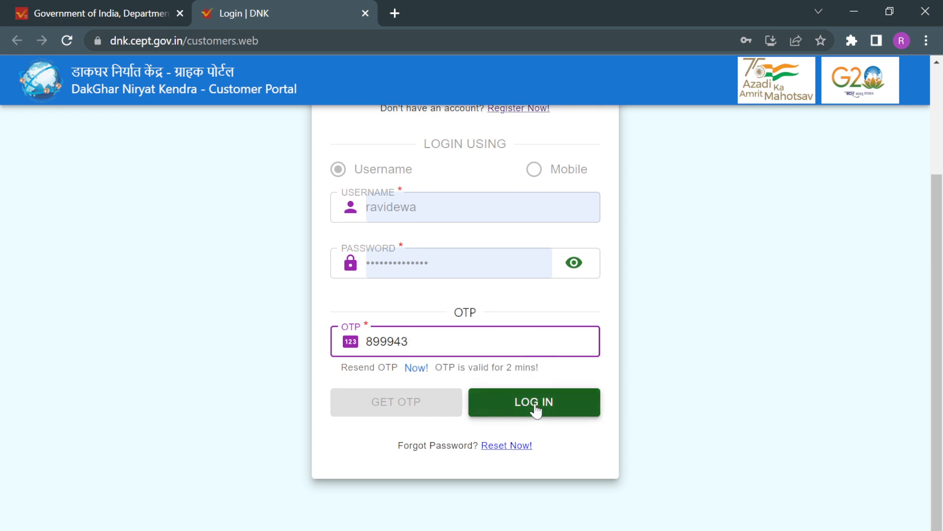
- Log in, then go from the May 2023 dashboard to the Book Article page
click(536, 407)
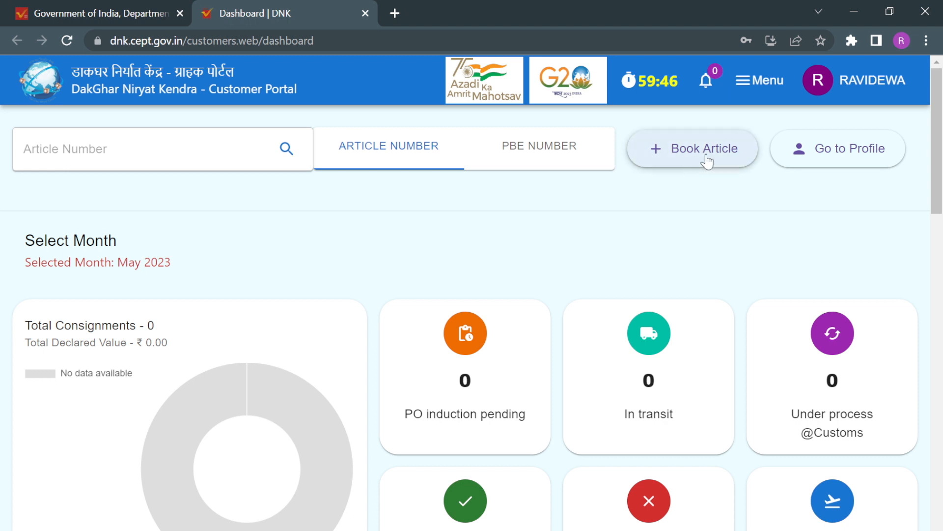
click(749, 88)
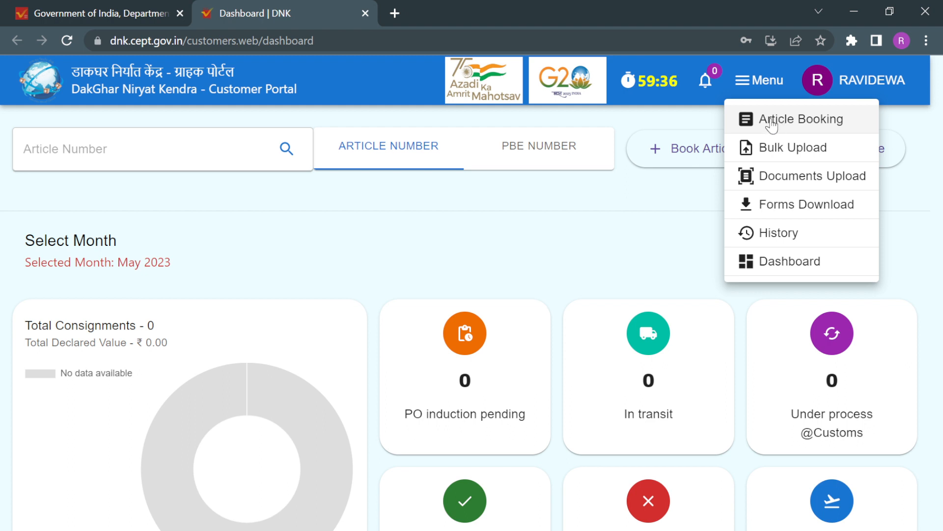
click(684, 160)
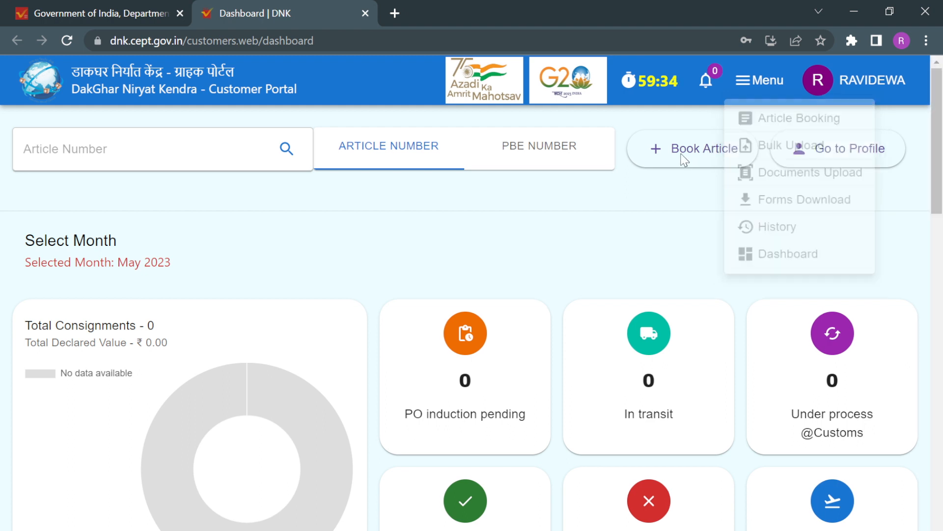
click(684, 160)
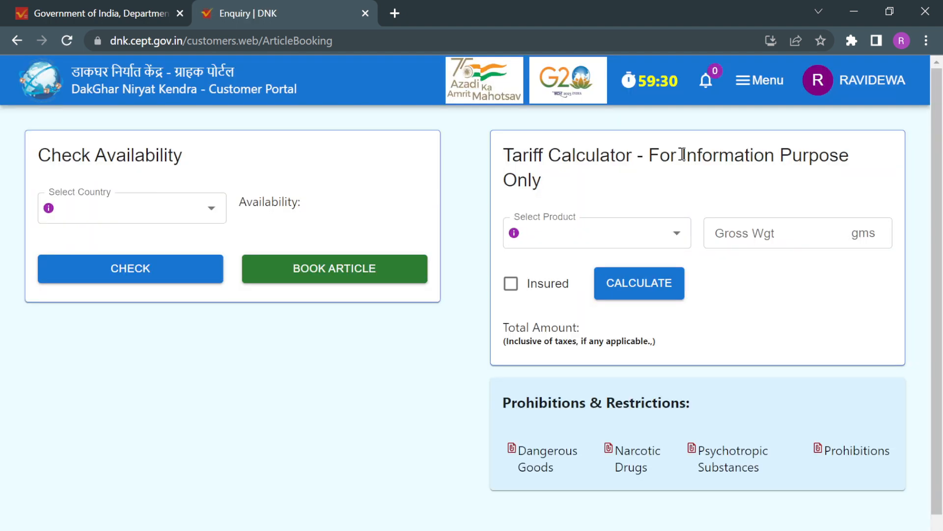
- Check service availability to Afghanistan on the Article Booking page, which shows Service Not Available
click(750, 84)
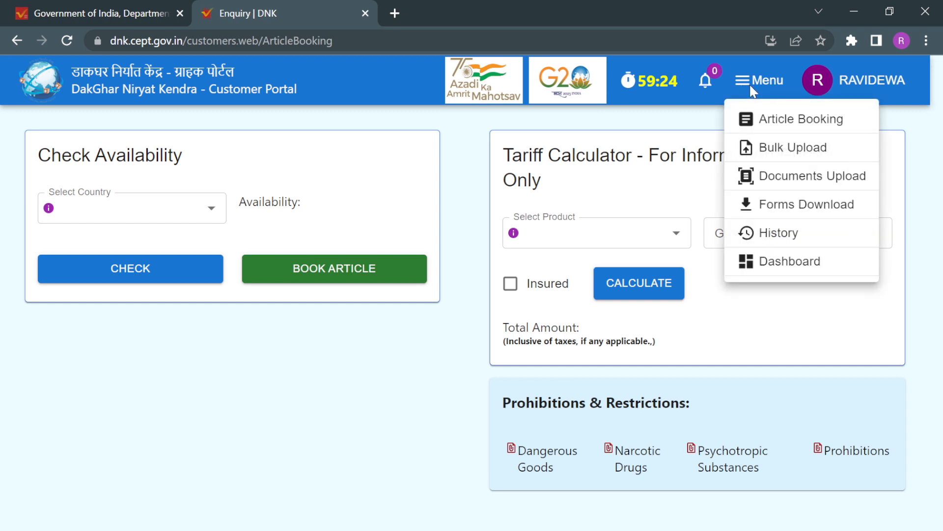
click(765, 123)
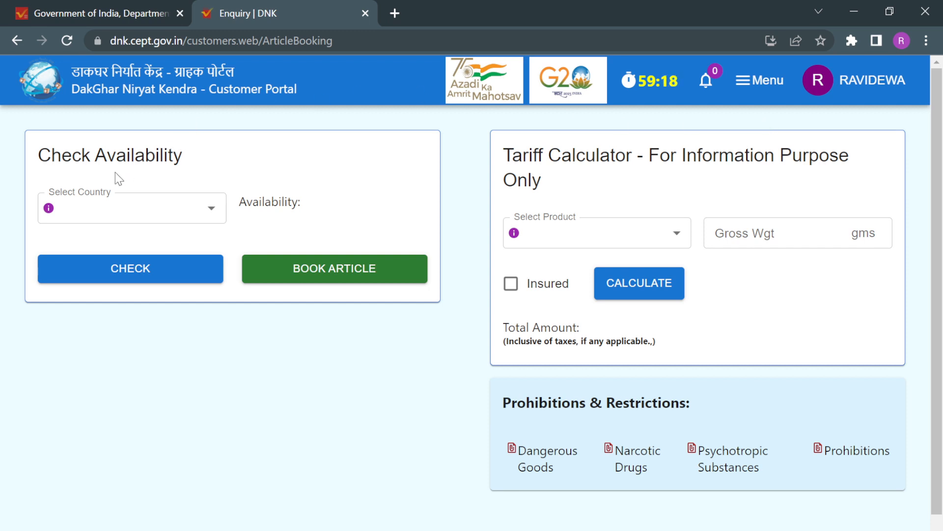
click(212, 214)
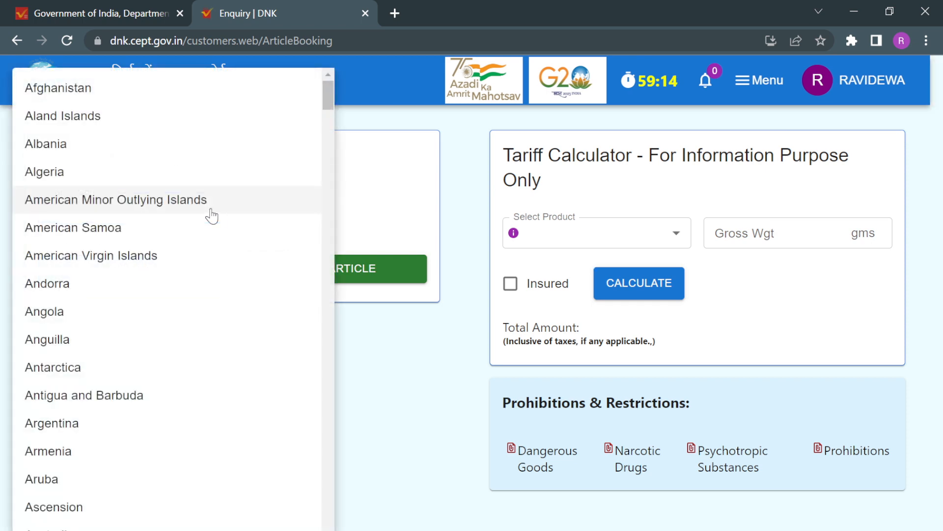
click(67, 96)
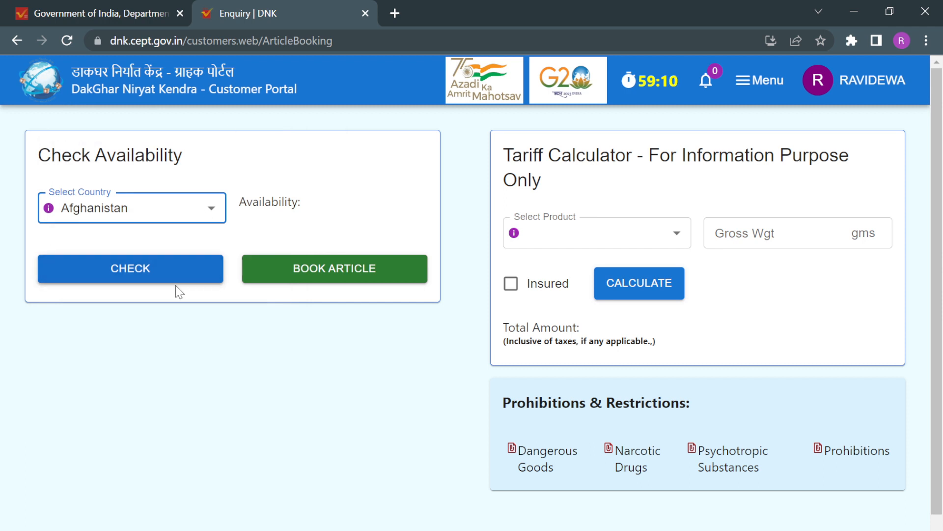
click(166, 280)
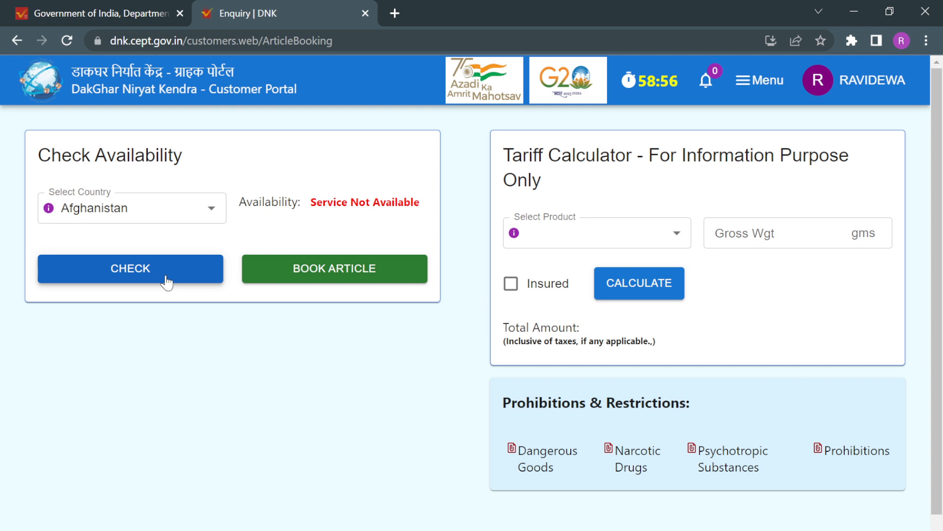
click(204, 214)
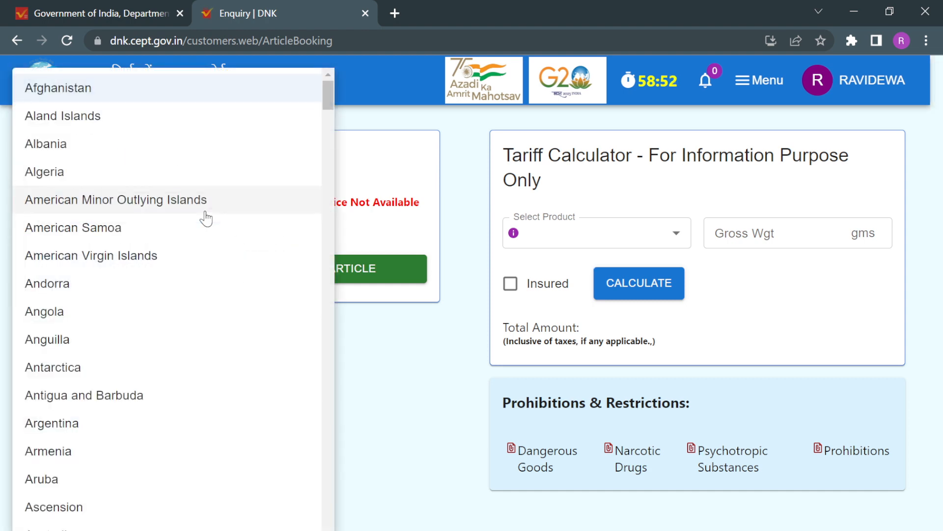
- Select USA as destination and check availability, showing Service Available with product weight limits
key(u)
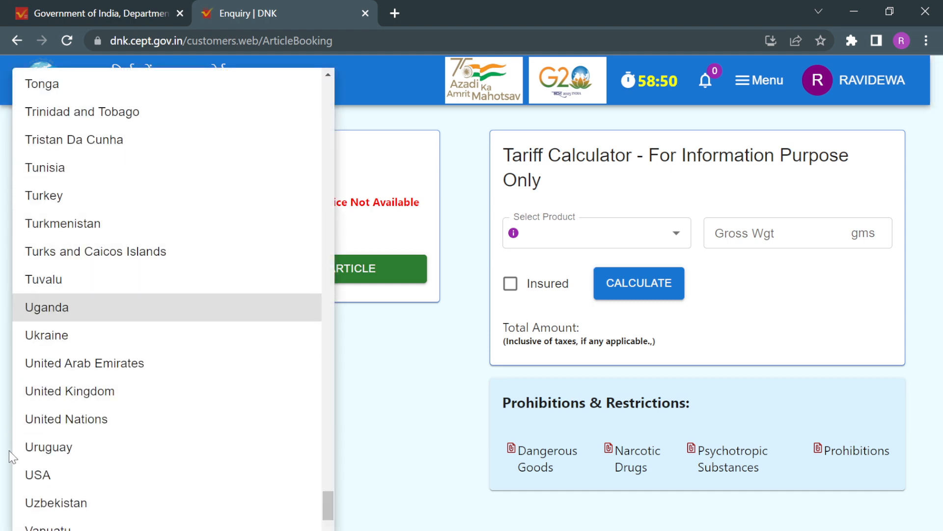
click(36, 479)
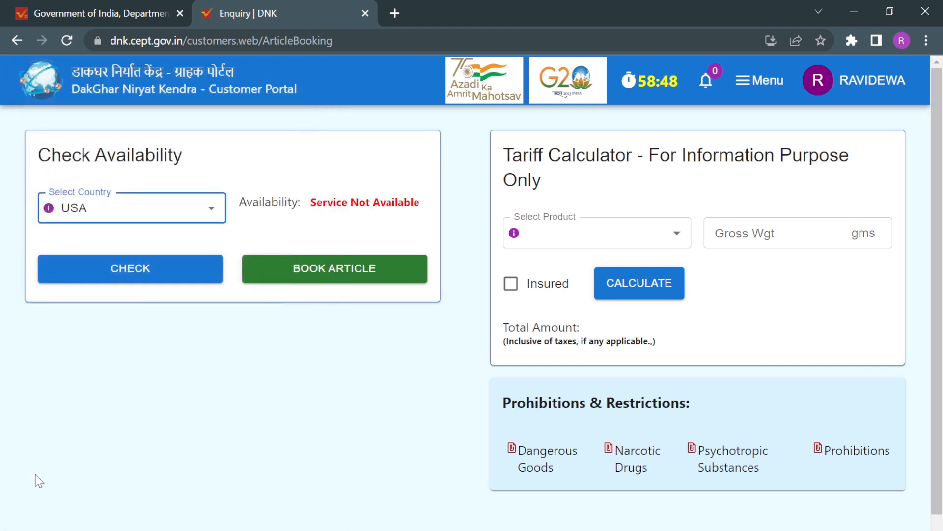
click(171, 267)
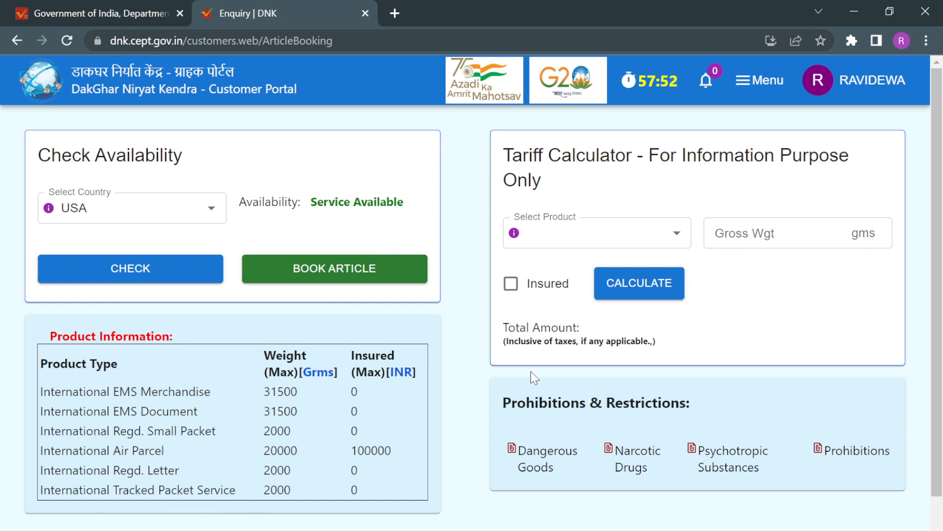
click(678, 240)
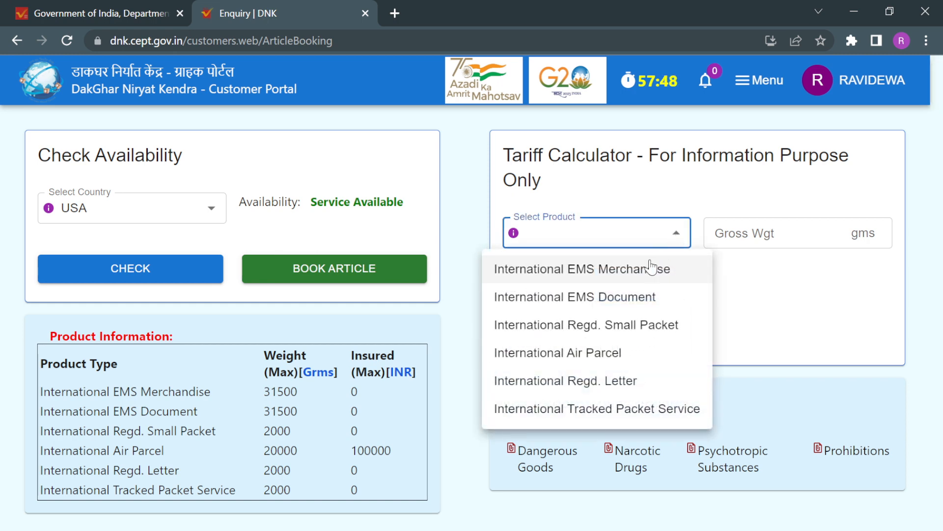
- Calculate the 835 tariff for a 500 g International Tracked Packet Service item and start booking
click(540, 421)
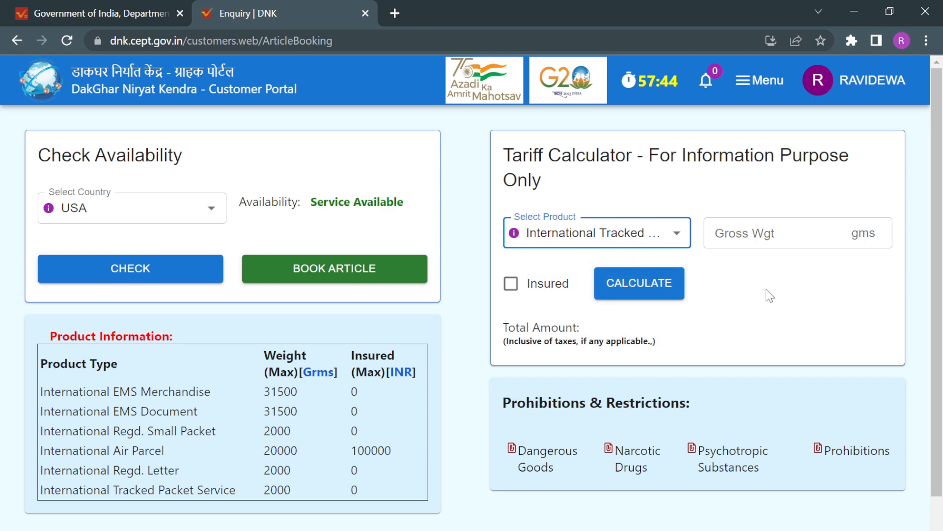
click(774, 240)
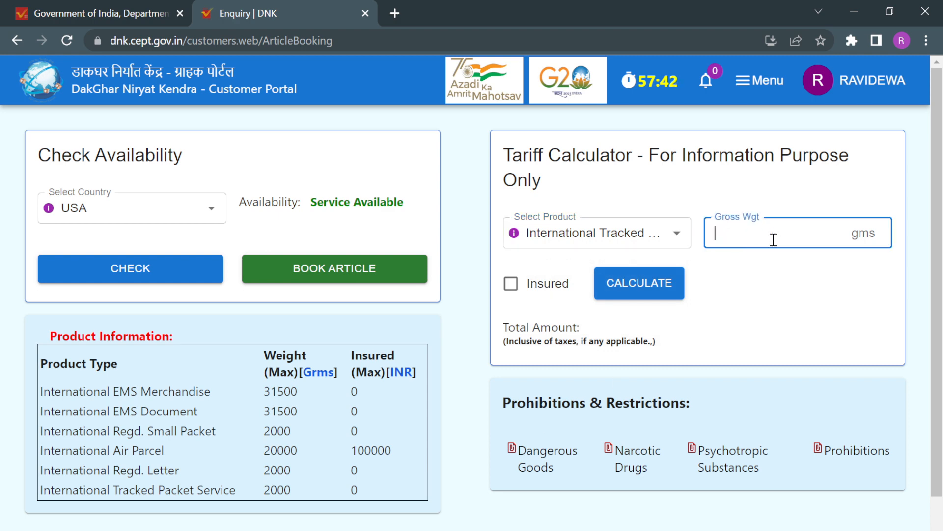
text(500)
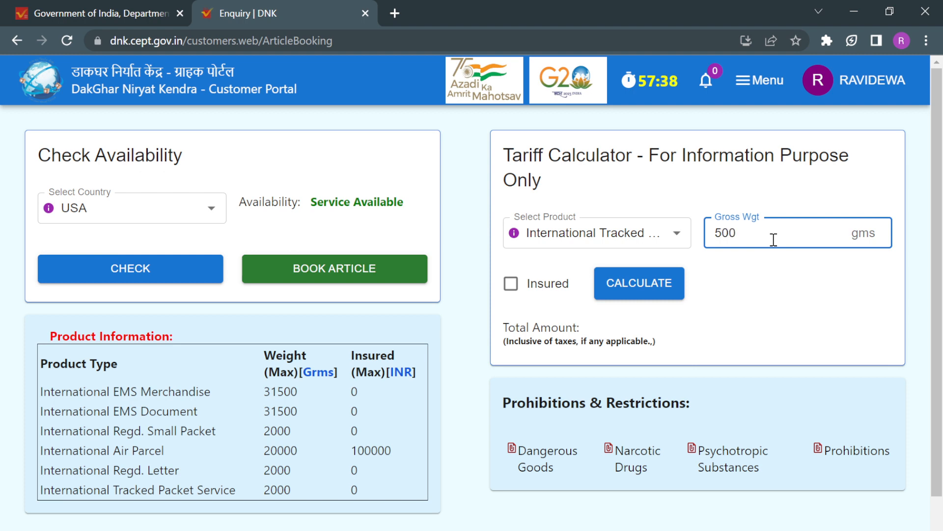
click(629, 300)
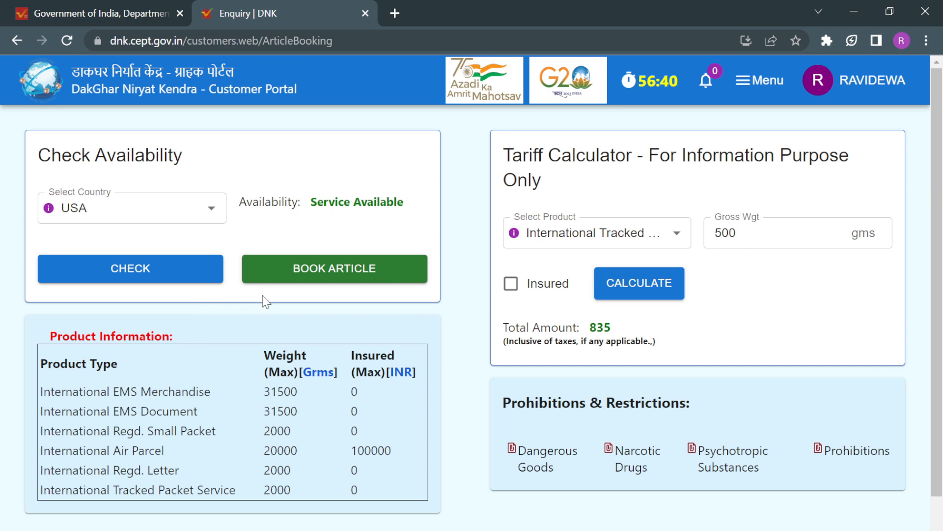
click(328, 284)
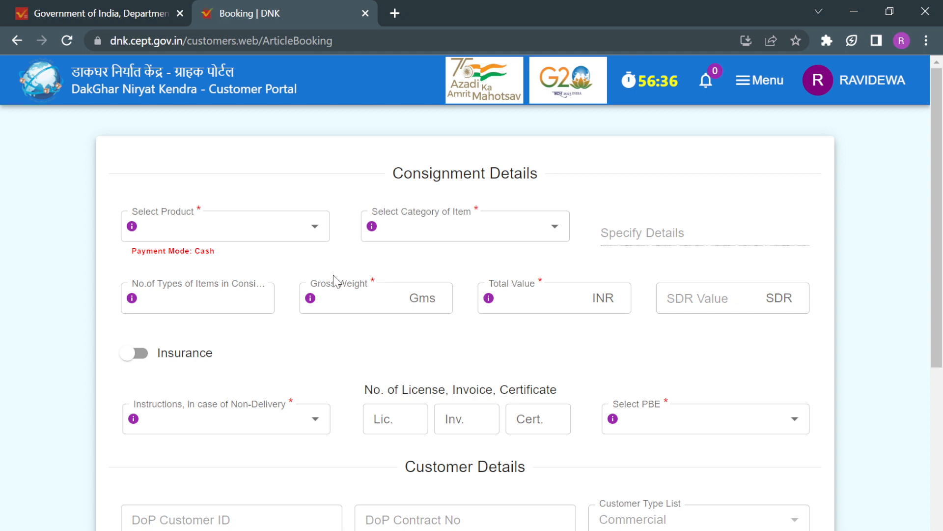
- Choose International Tracked Packet Service in Select Product and Sale of Goods in Select Category of Item
click(314, 234)
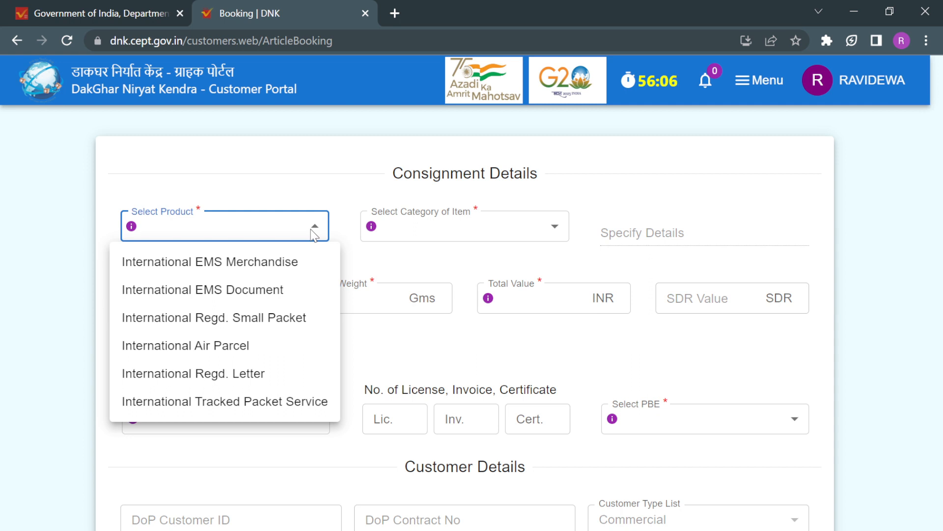
click(214, 411)
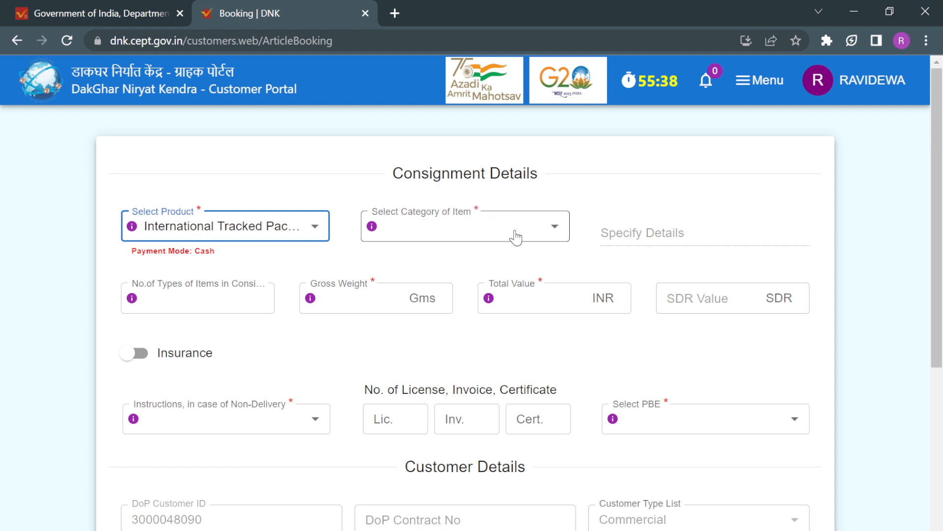
click(559, 231)
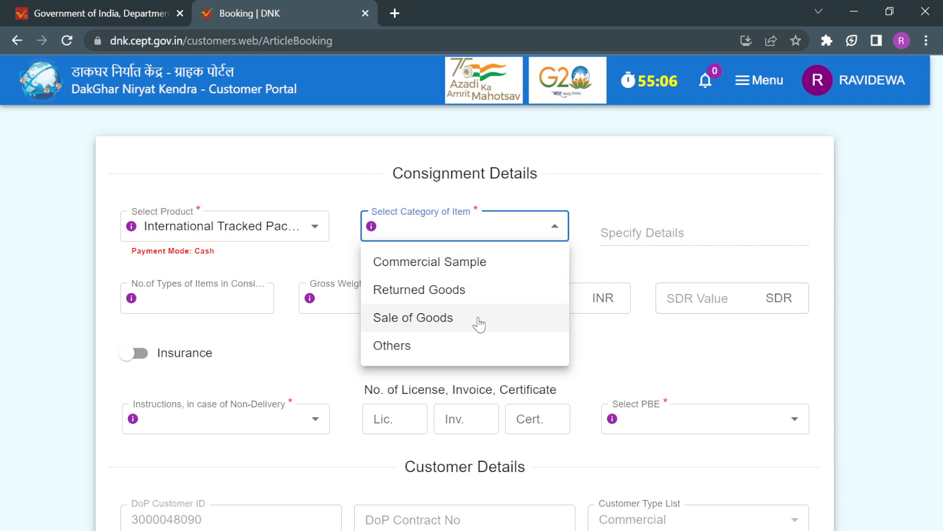
click(468, 329)
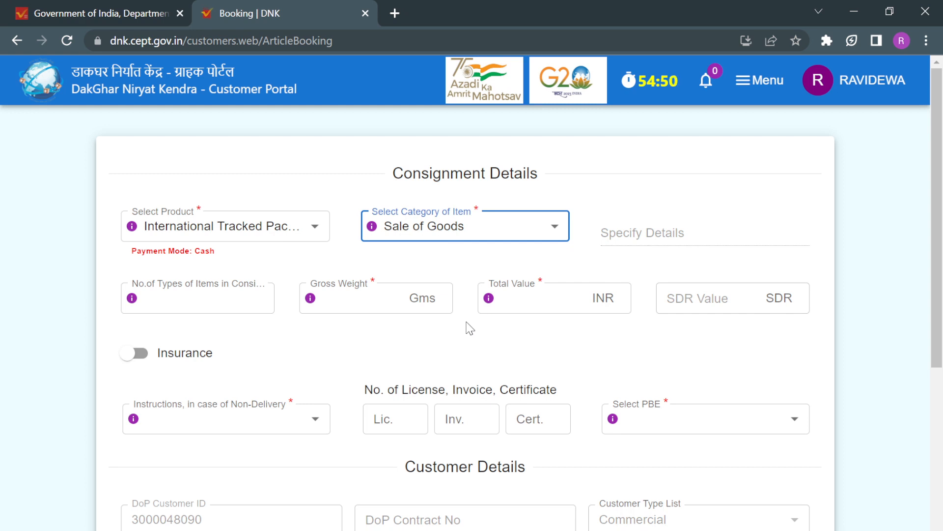
- Enter 3 as the number of item types and 2000 as the gross weight
click(159, 307)
text(3)
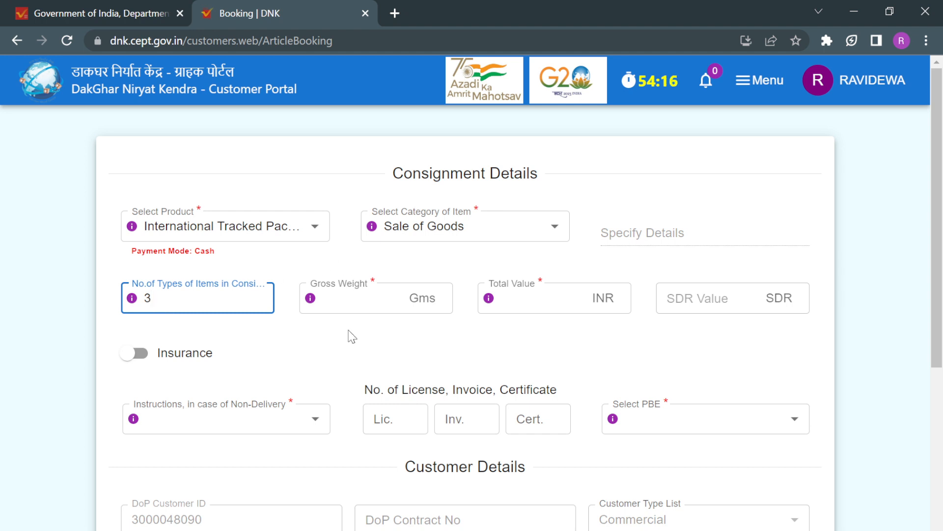
click(343, 303)
text(2000)
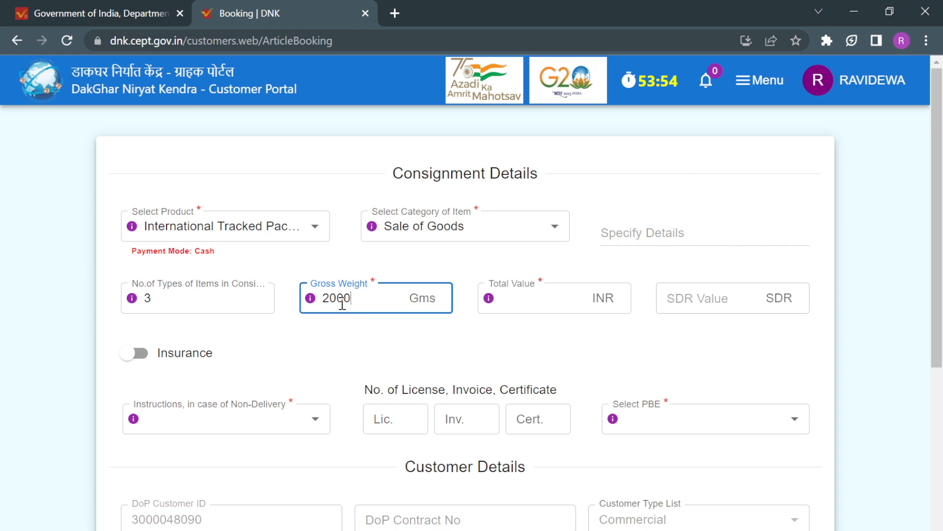
click(314, 228)
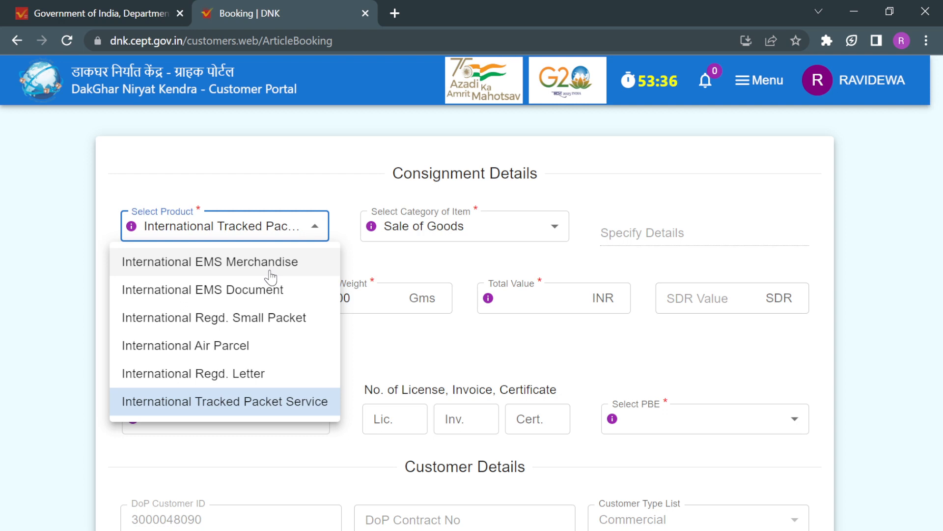
- Enter a total value of 3000 INR, which converts to 28.51 SDR
click(639, 199)
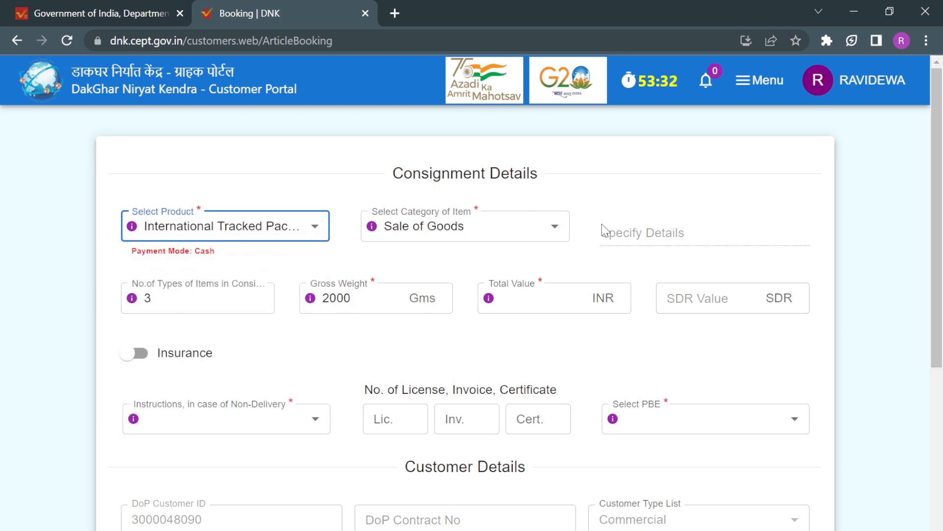
click(556, 302)
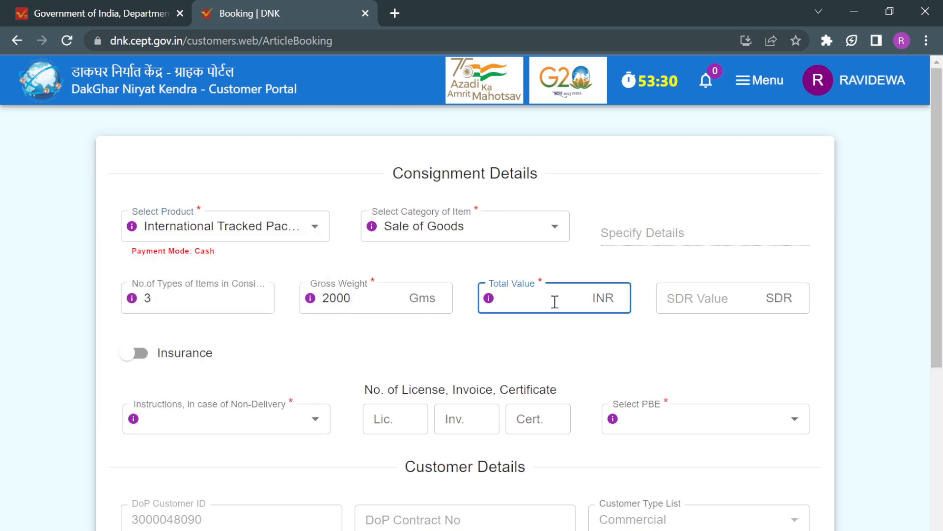
text(3000)
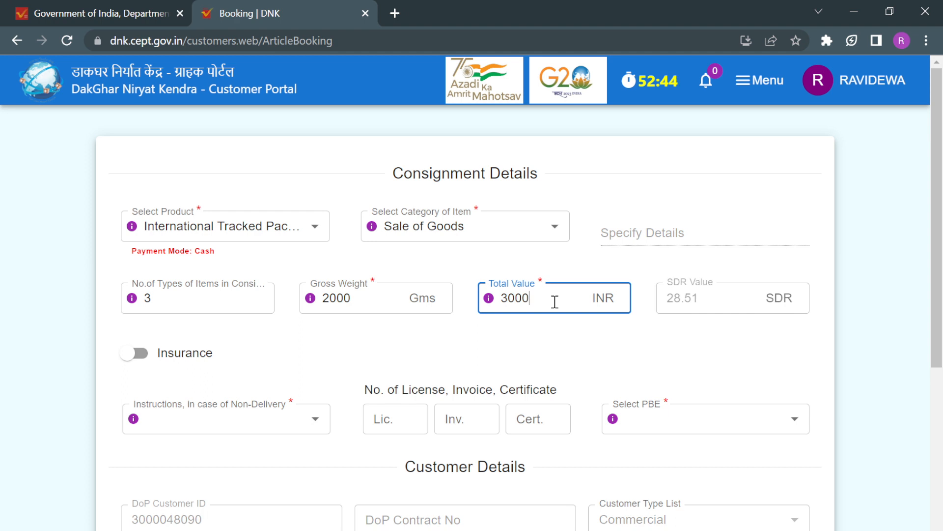
click(313, 230)
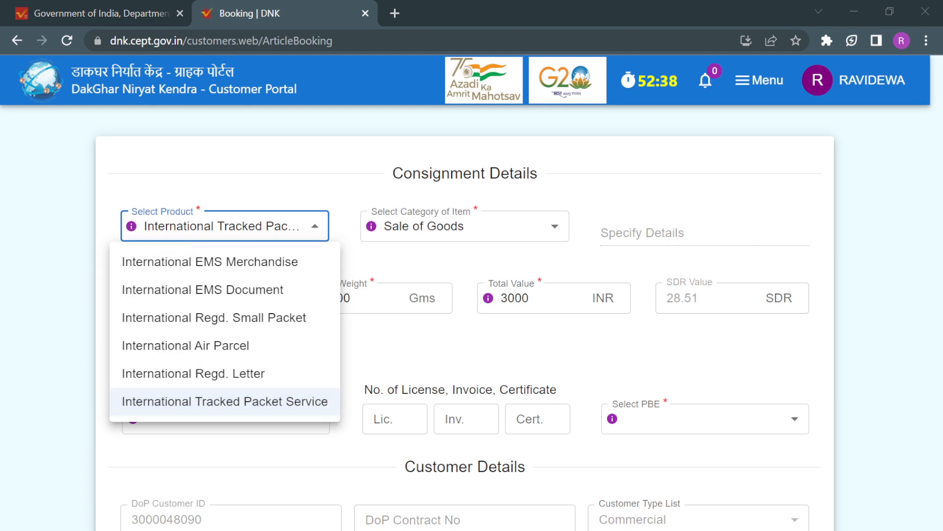
- Toggle Insurance on and back off, and open the non-delivery instructions list
click(676, 315)
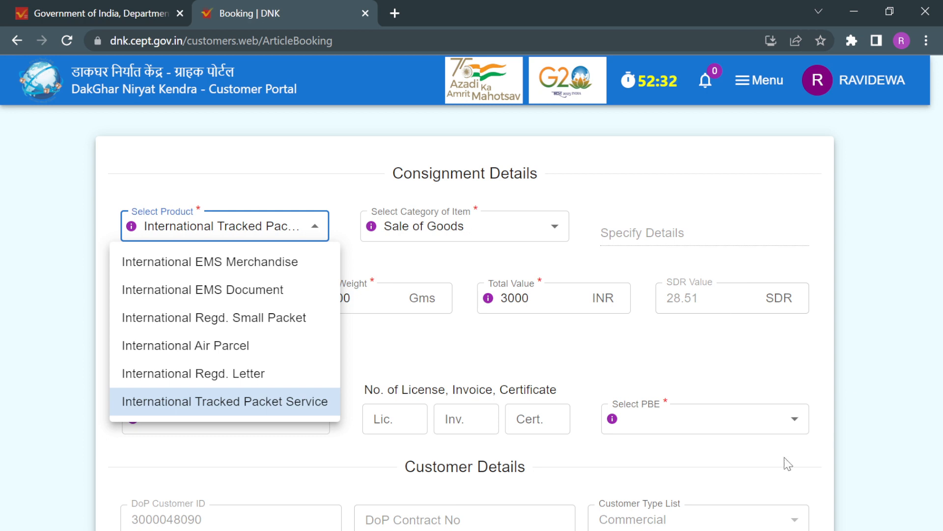
click(564, 360)
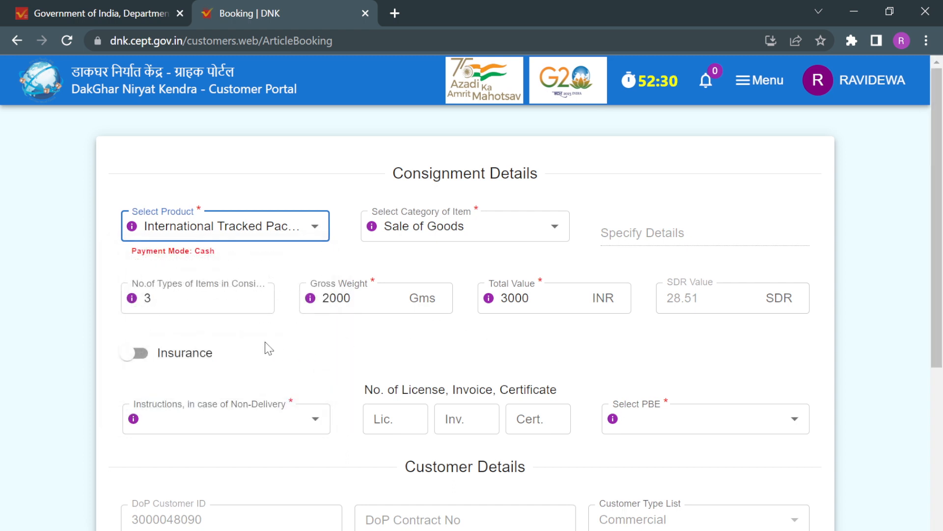
click(142, 364)
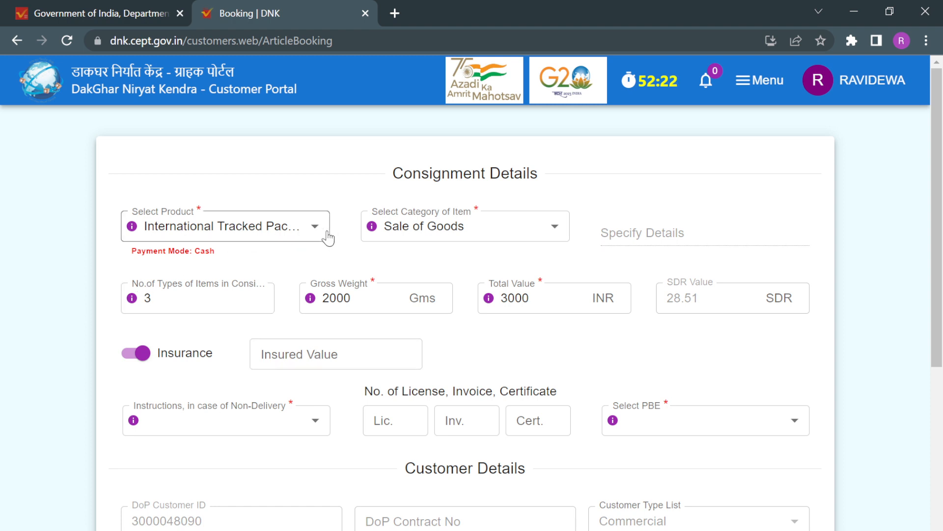
click(138, 362)
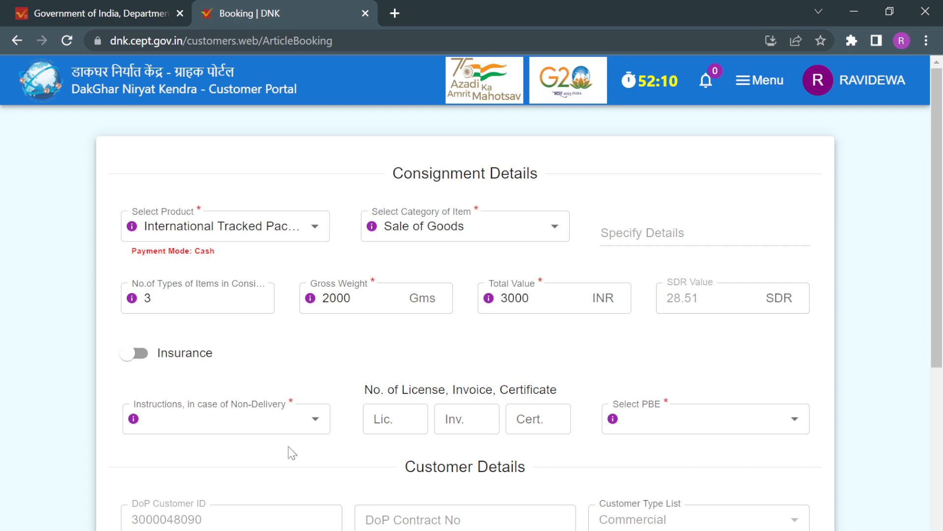
click(317, 424)
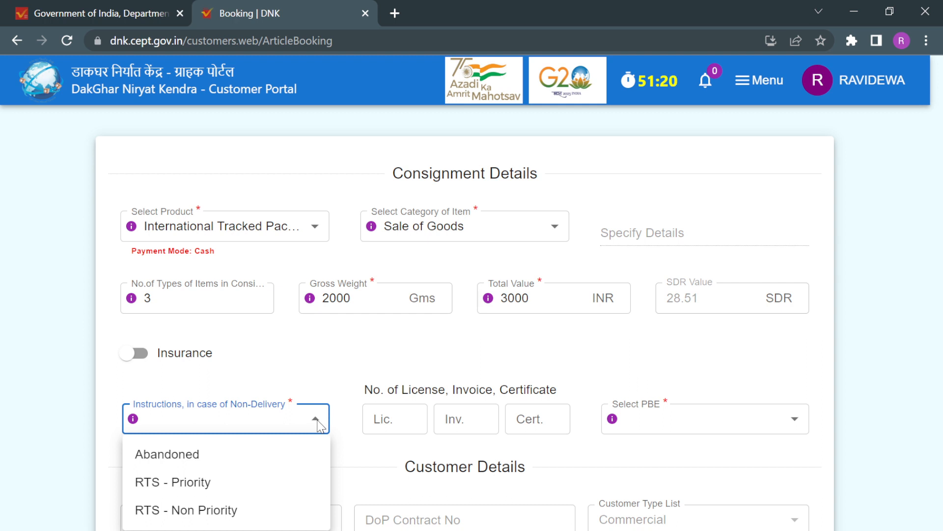
- Set the consignment's non-delivery instruction to RTS - Priority, keeping the chosen product
click(315, 235)
click(315, 235)
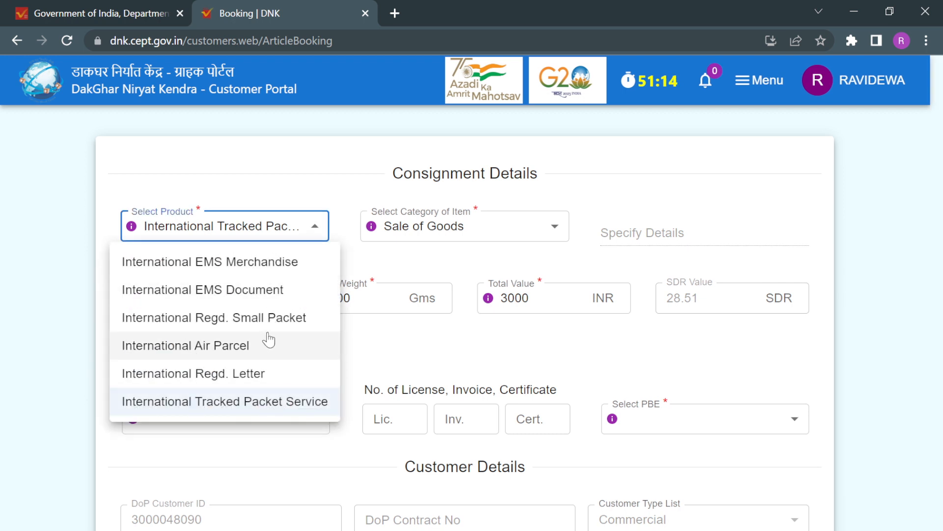
click(390, 346)
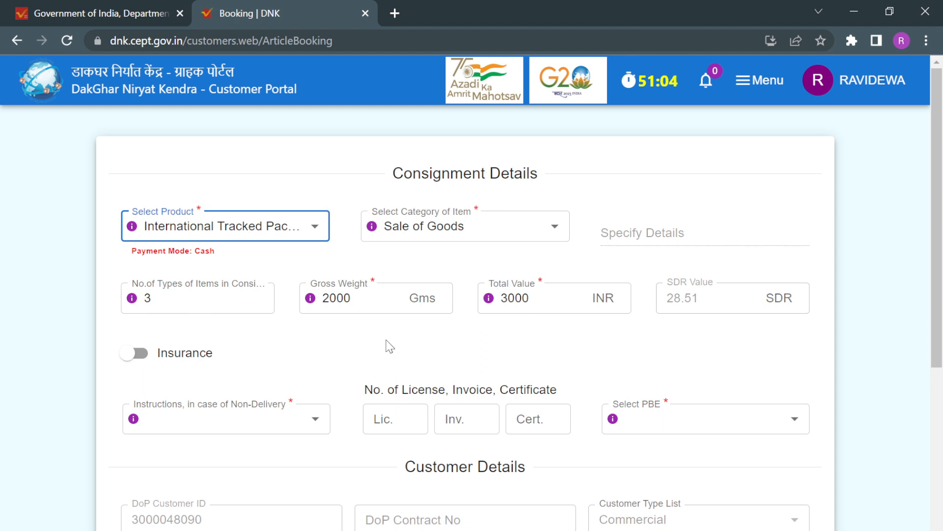
click(320, 429)
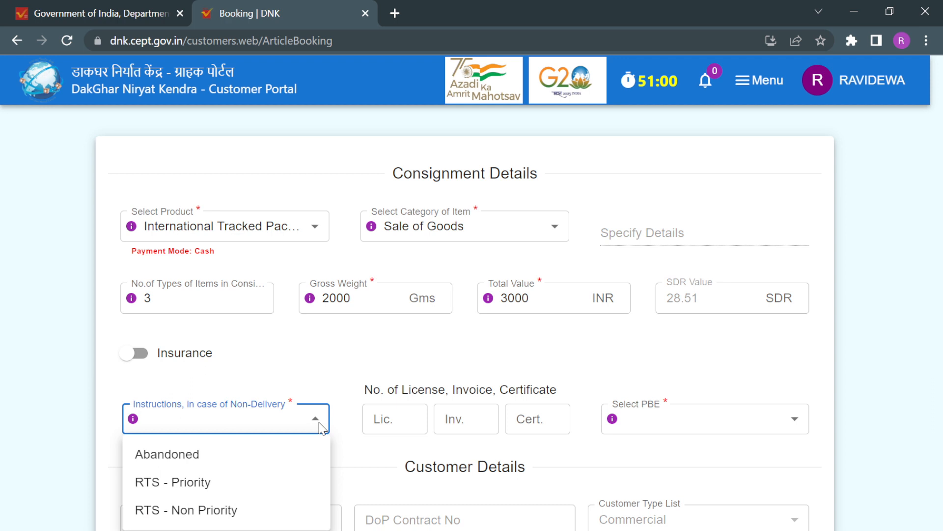
click(235, 493)
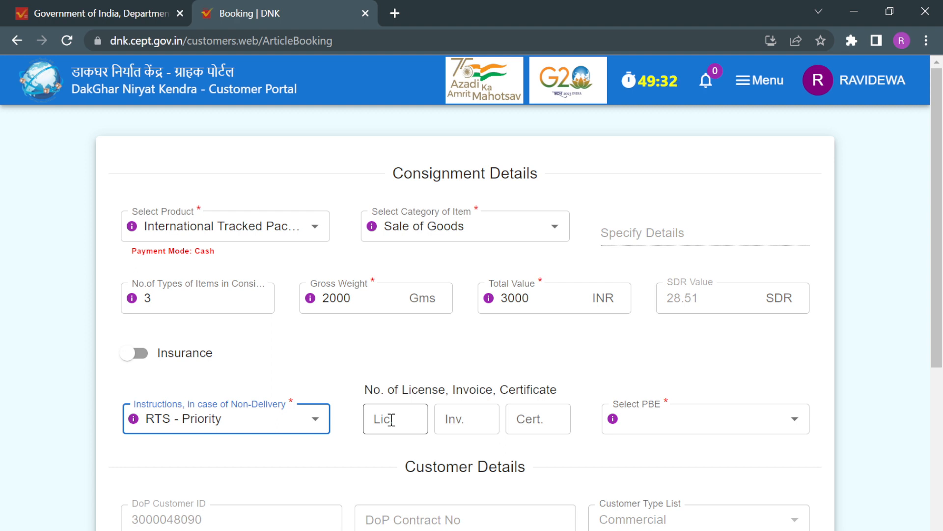
- Enter 1 in the Inv. field and leave the item category as Sale of Goods
click(467, 415)
text(1)
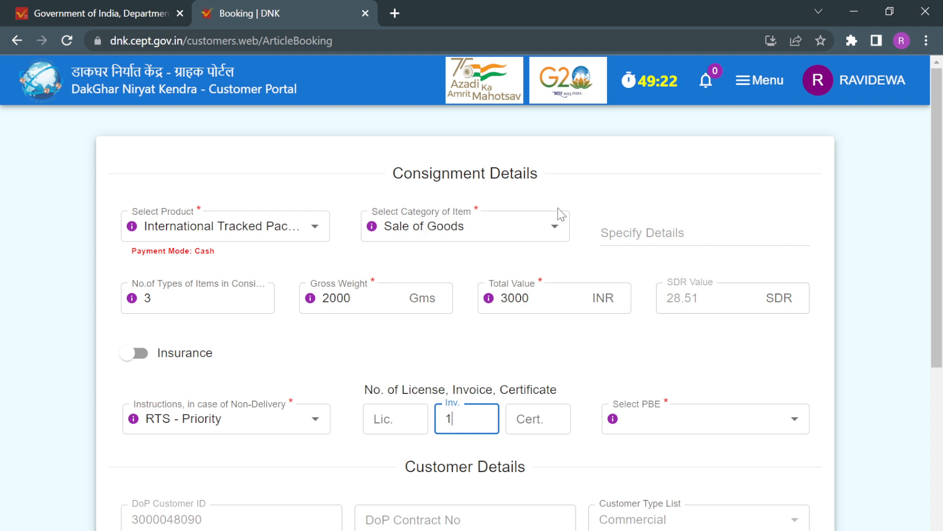
click(555, 231)
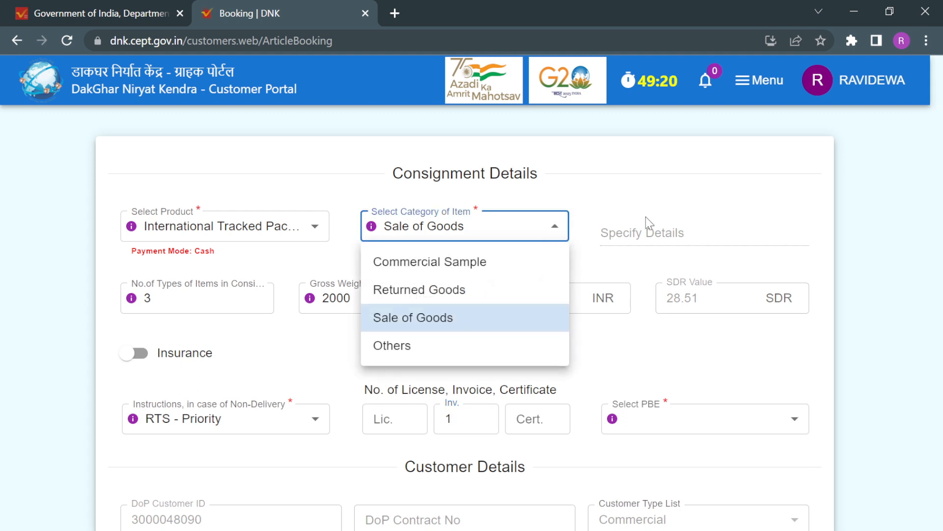
click(729, 219)
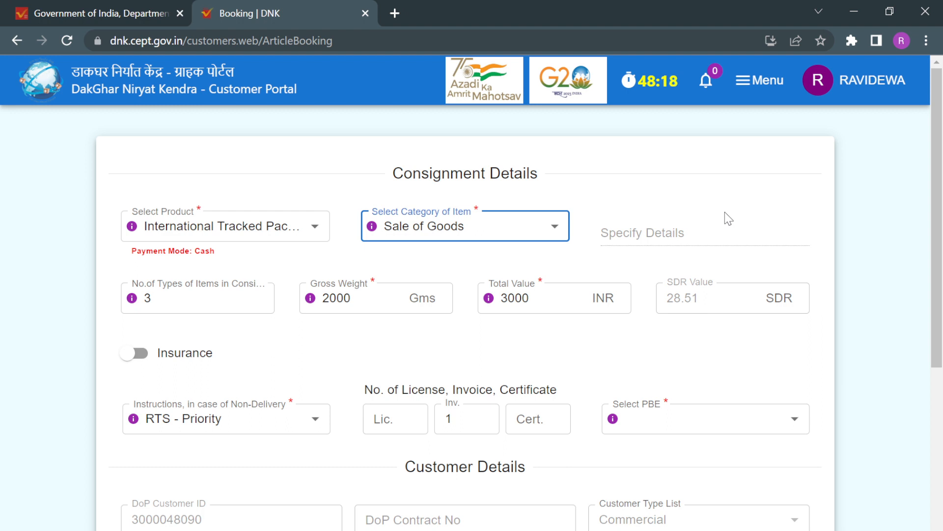
- Open the Select PBE list to show PBE III and PBE IV options
click(801, 424)
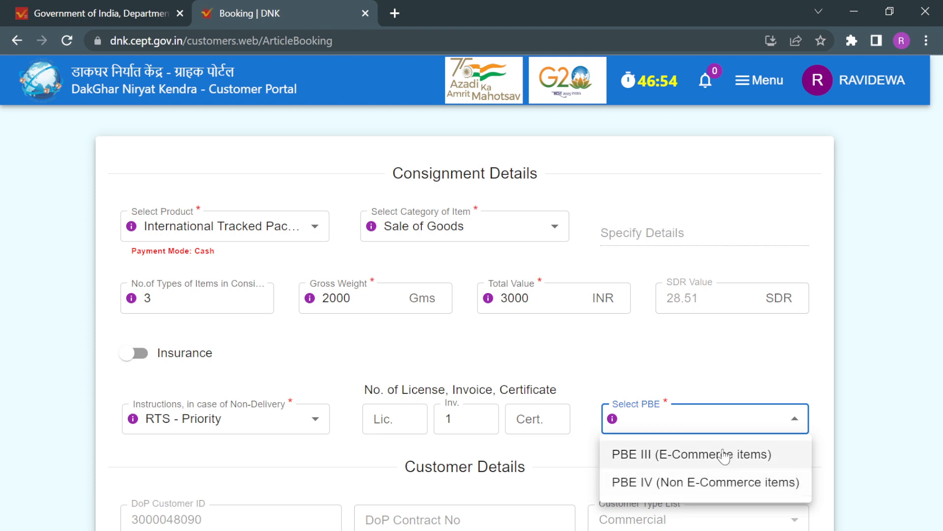
click(711, 460)
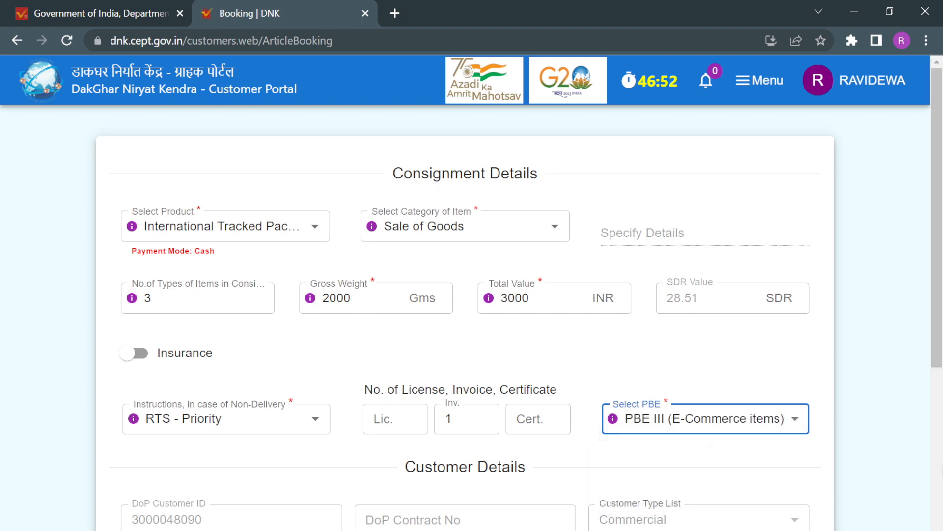
scroll(465, 320, down, 6)
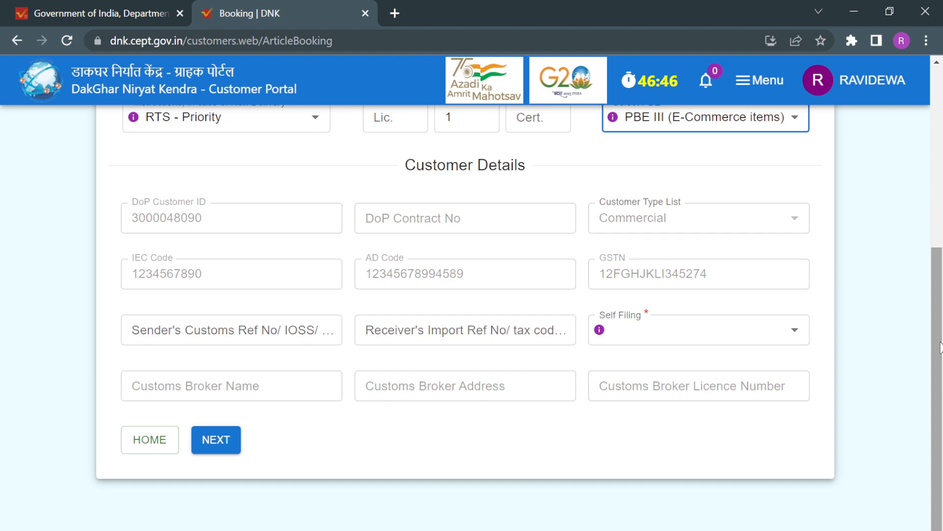
scroll(936, 81, up, 6)
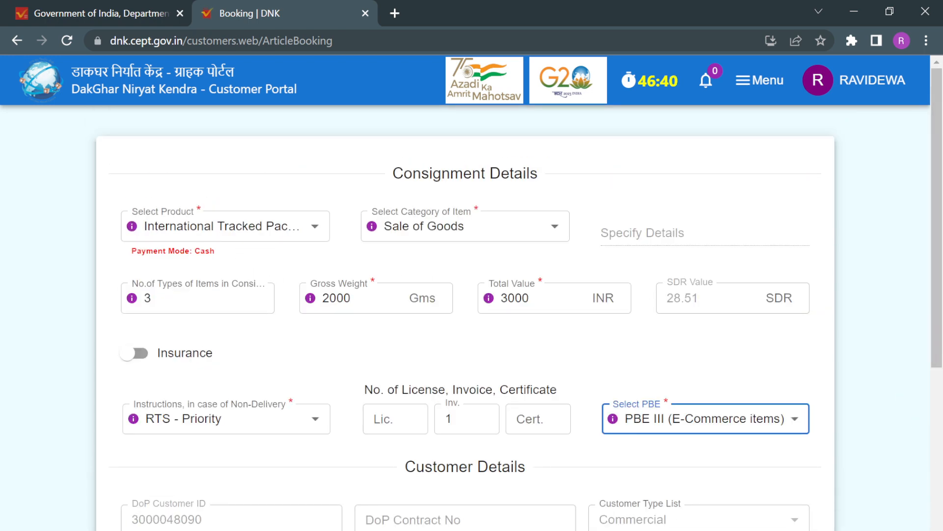
scroll(465, 295, down, 4)
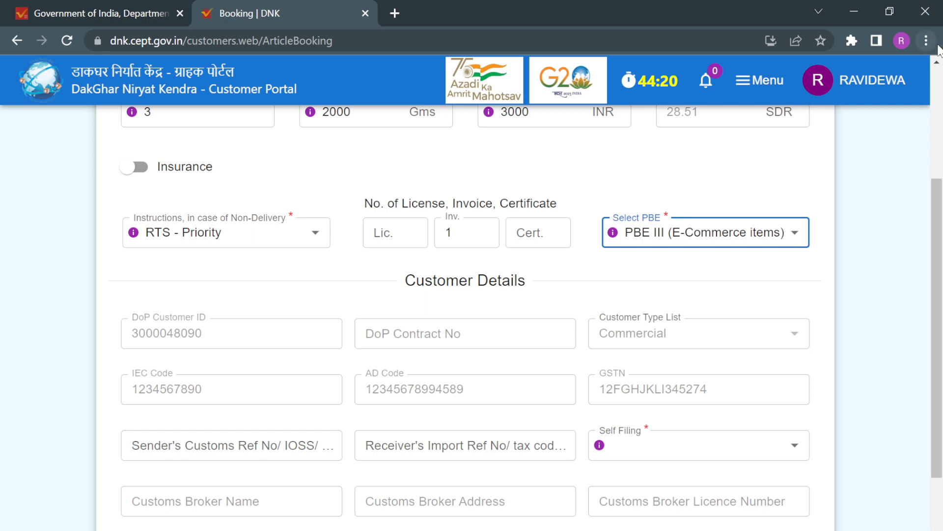
- Set Self Filing to Yes and proceed to the sender and receiver address step
click(937, 63)
scroll(939, 69, up, 3)
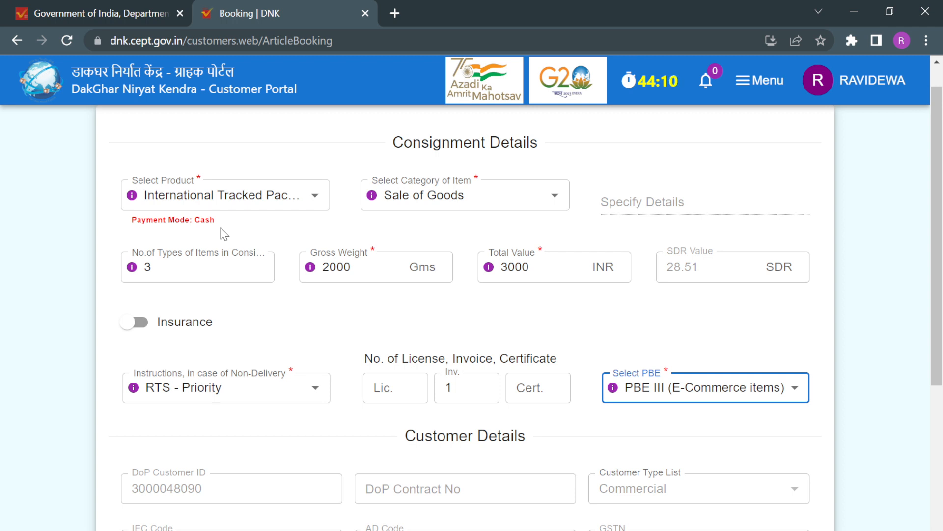
click(939, 460)
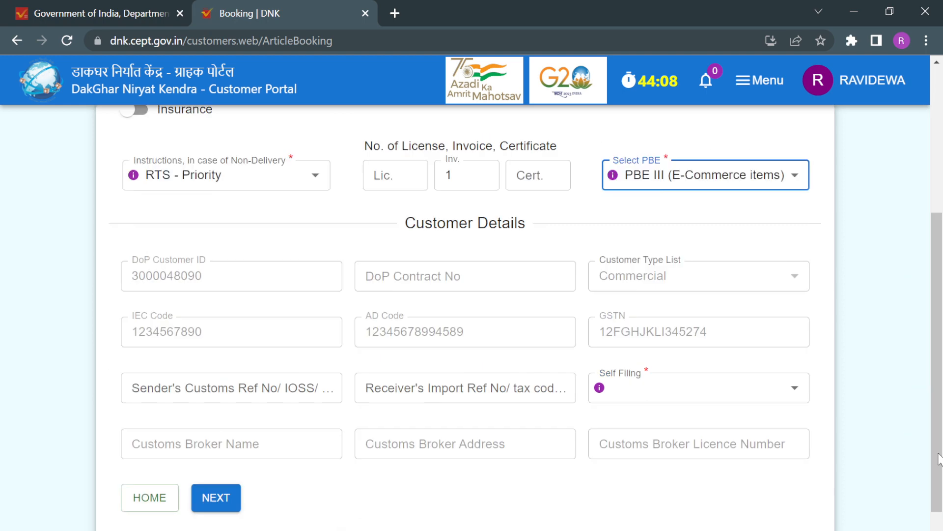
scroll(939, 459, down, 1)
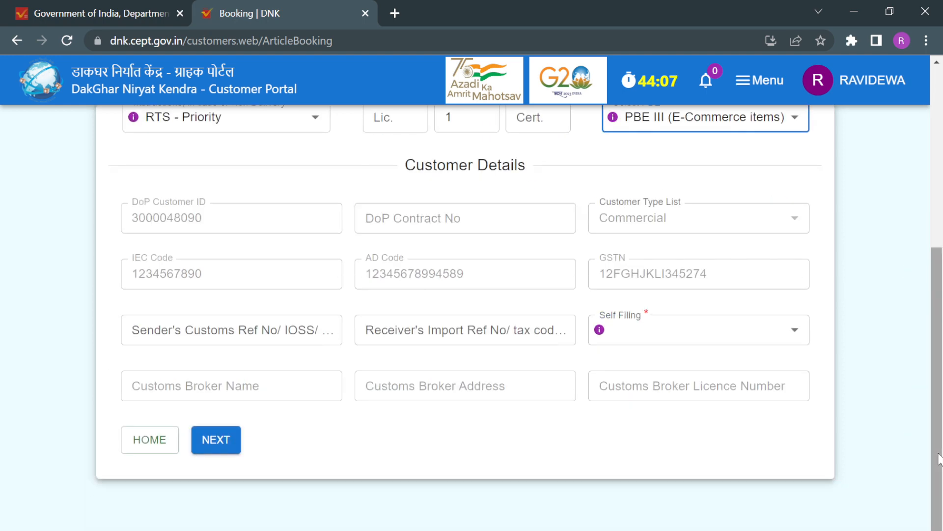
click(226, 334)
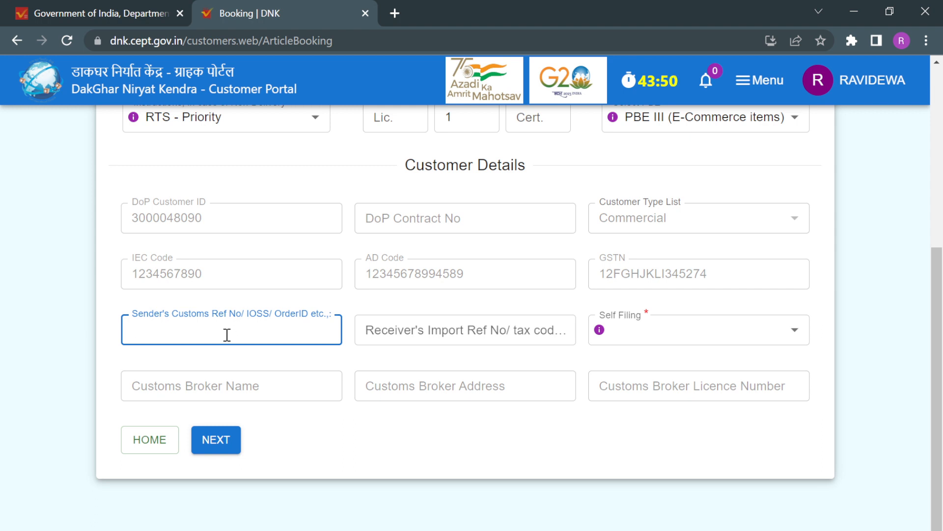
click(803, 338)
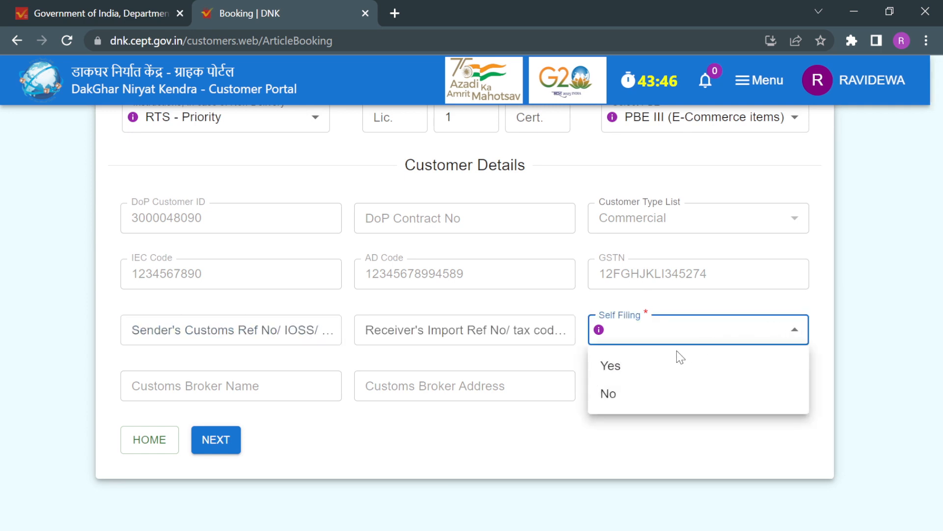
click(634, 366)
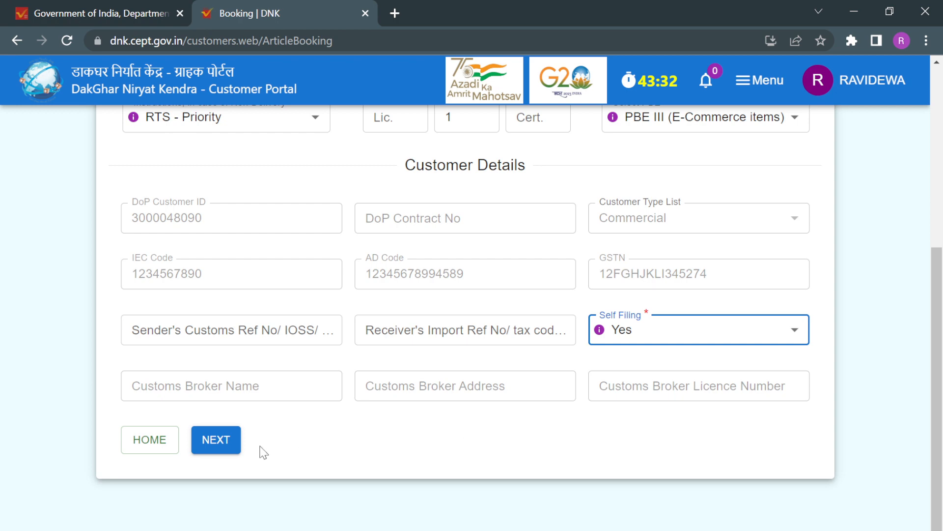
click(216, 440)
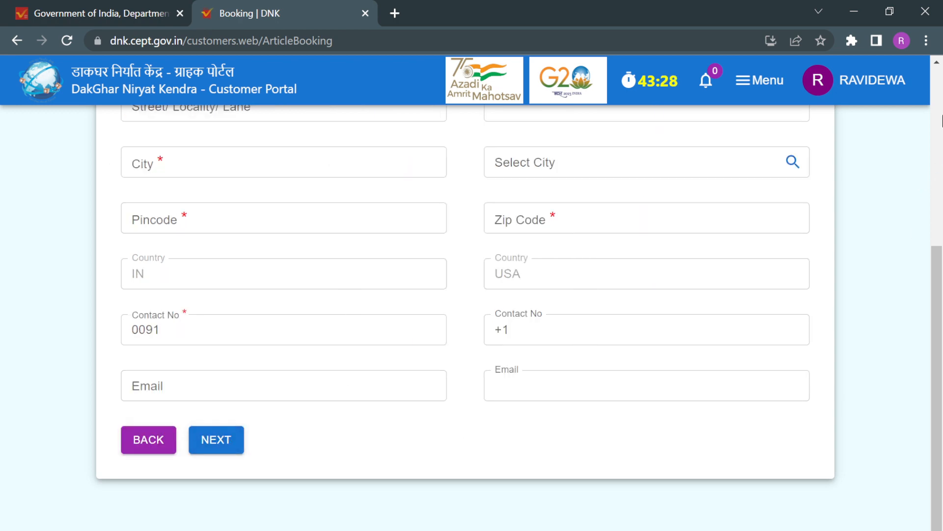
click(940, 120)
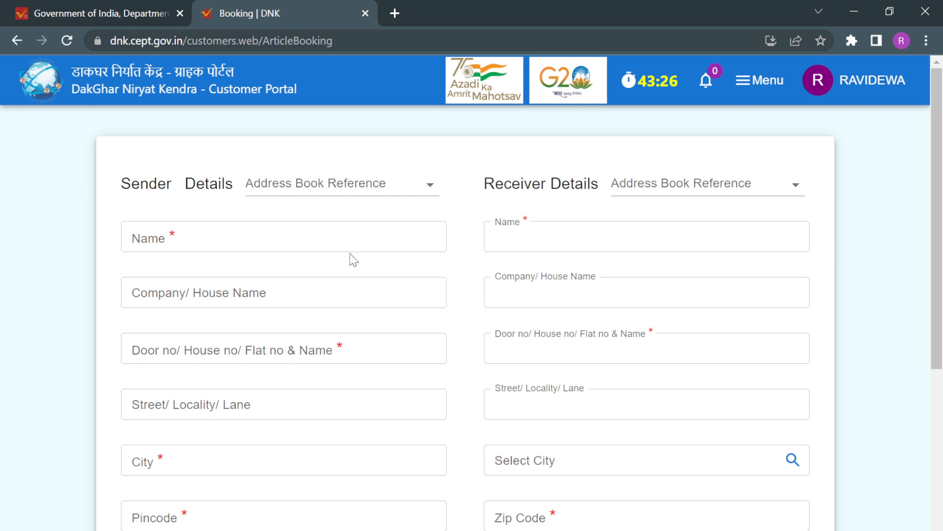
click(313, 237)
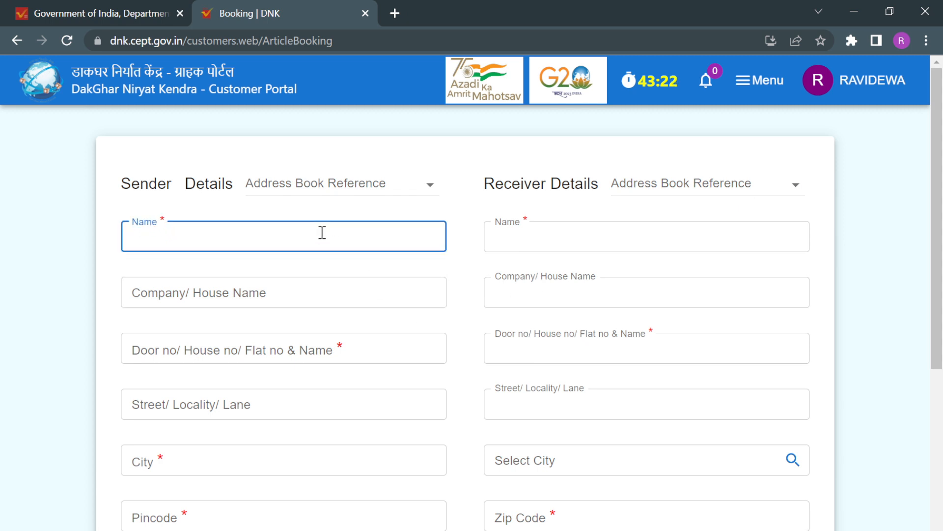
click(411, 190)
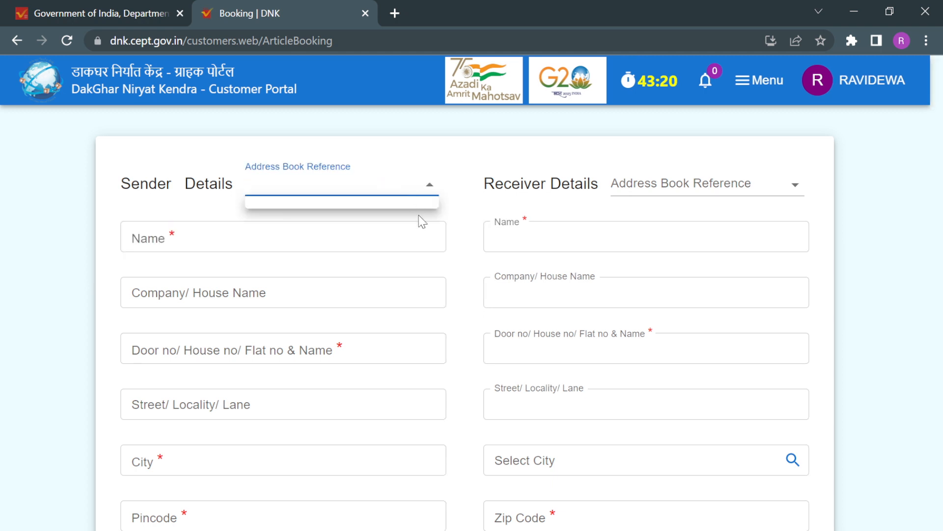
click(522, 244)
click(511, 239)
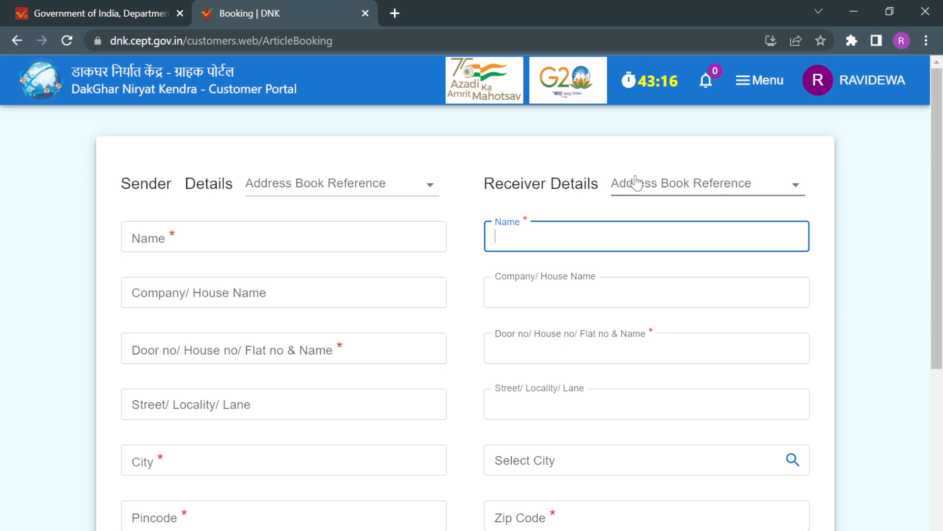
click(637, 182)
click(529, 236)
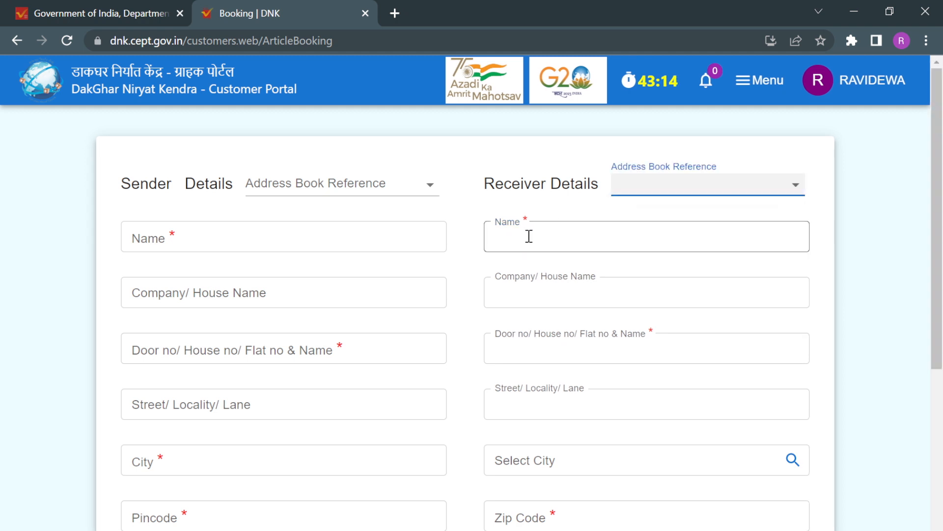
click(518, 240)
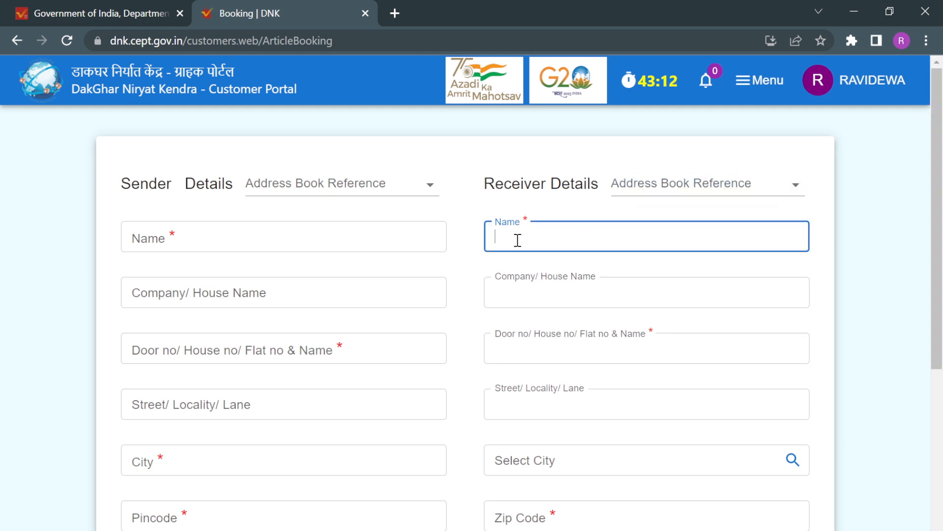
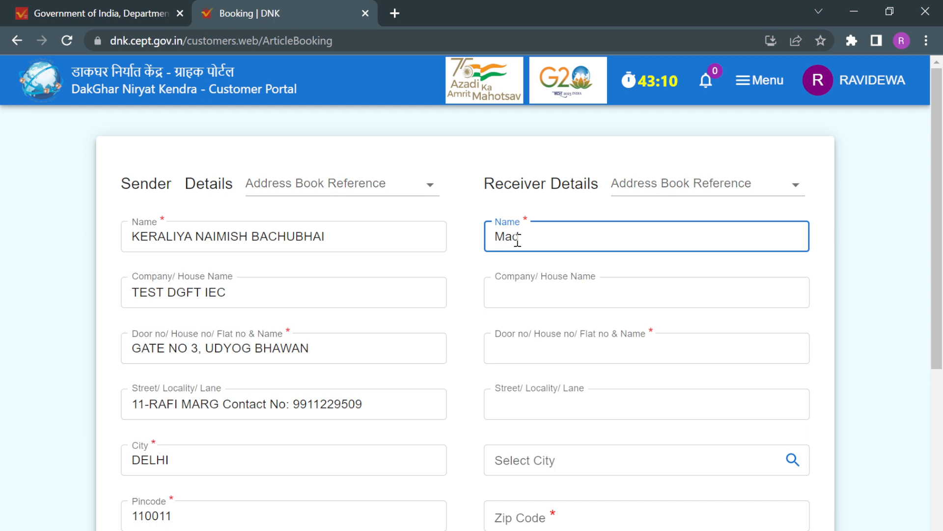
- Enter the receiver's name and company/house name under Receiver Details
click(531, 297)
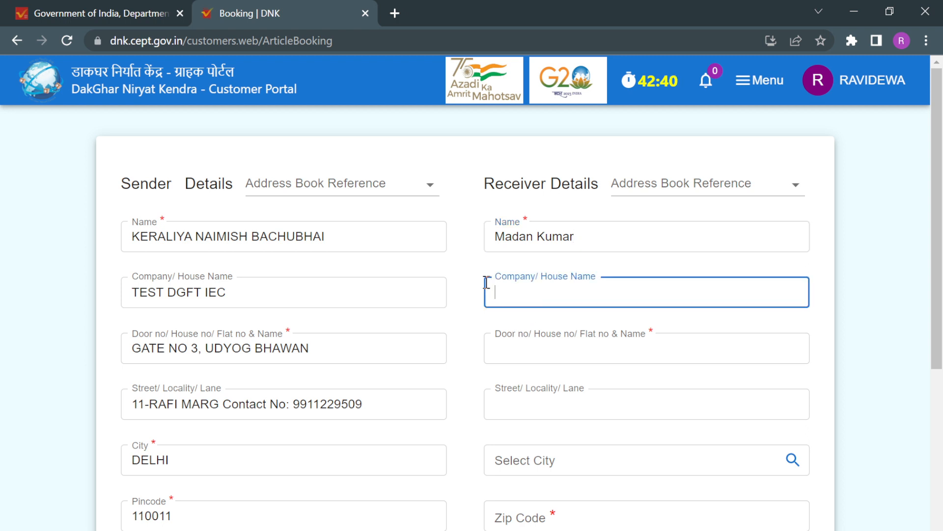
click(616, 261)
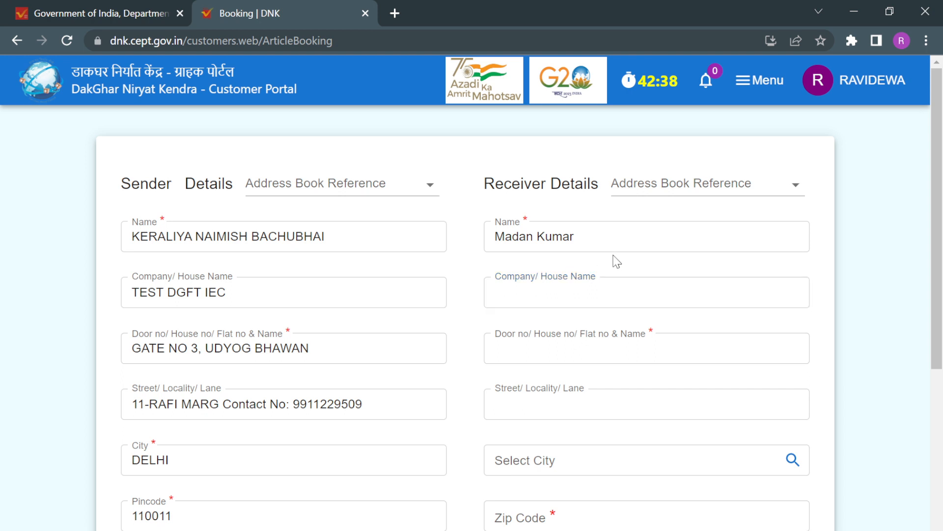
click(562, 289)
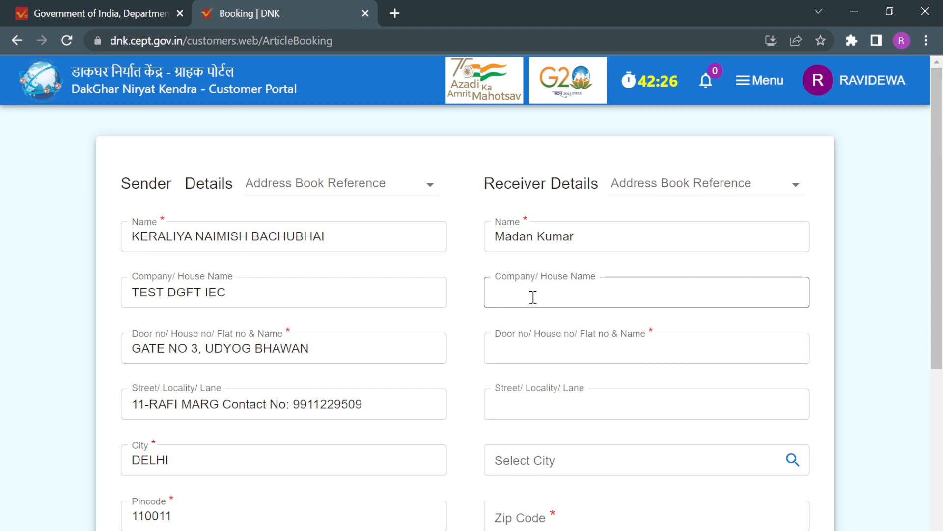
click(533, 297)
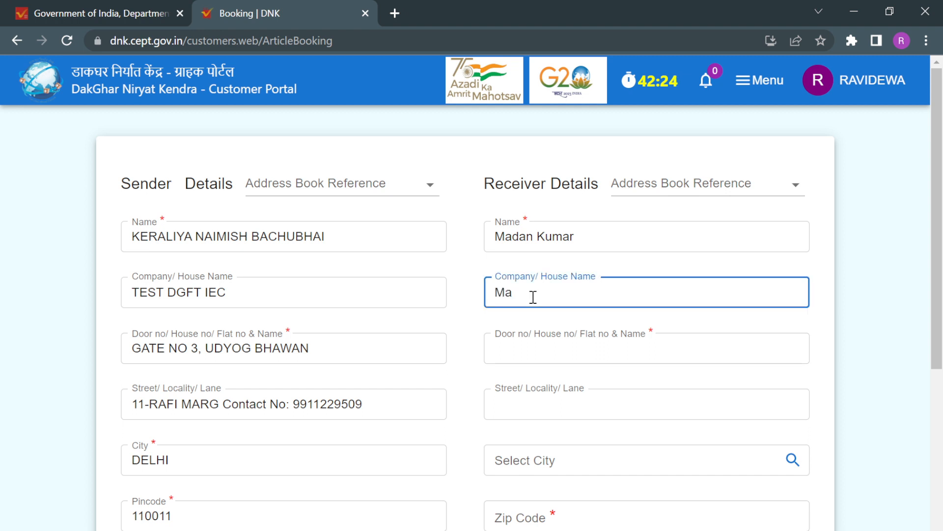
- Fill in the receiver's door/house number and street/locality
click(532, 350)
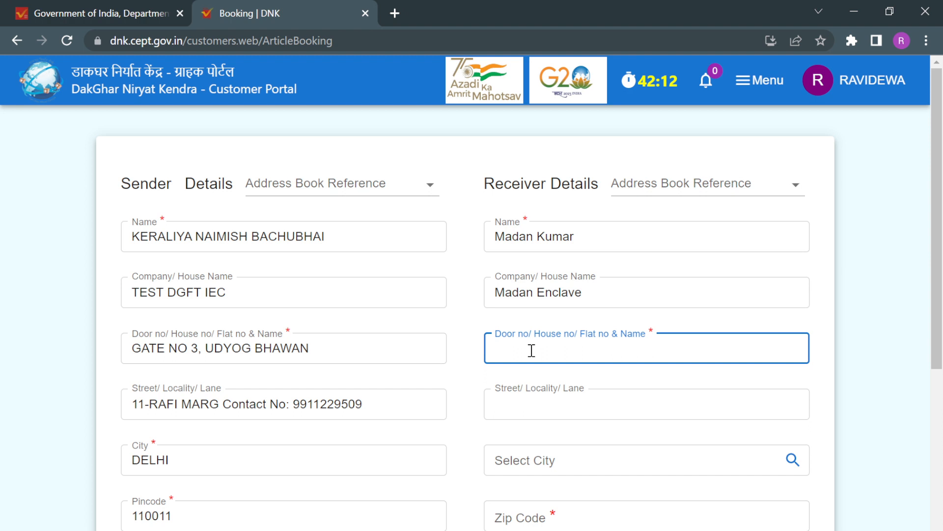
click(668, 316)
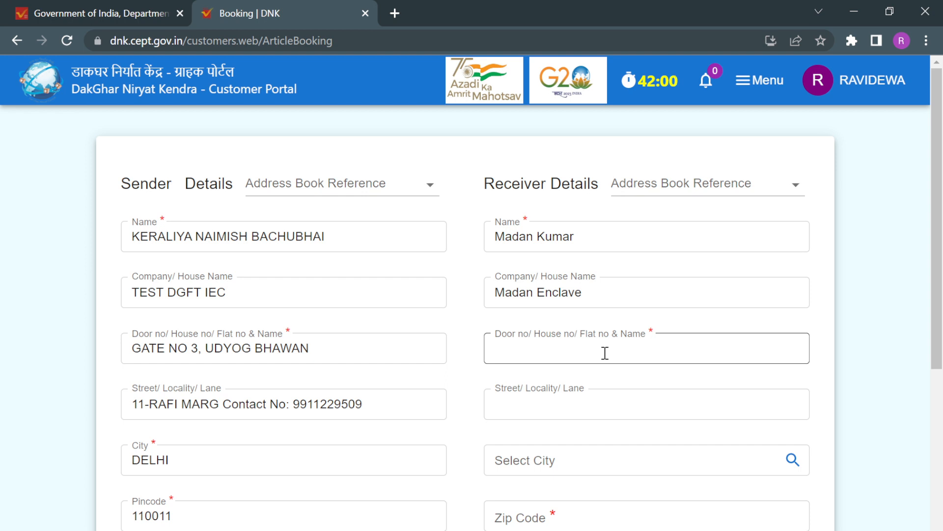
click(572, 358)
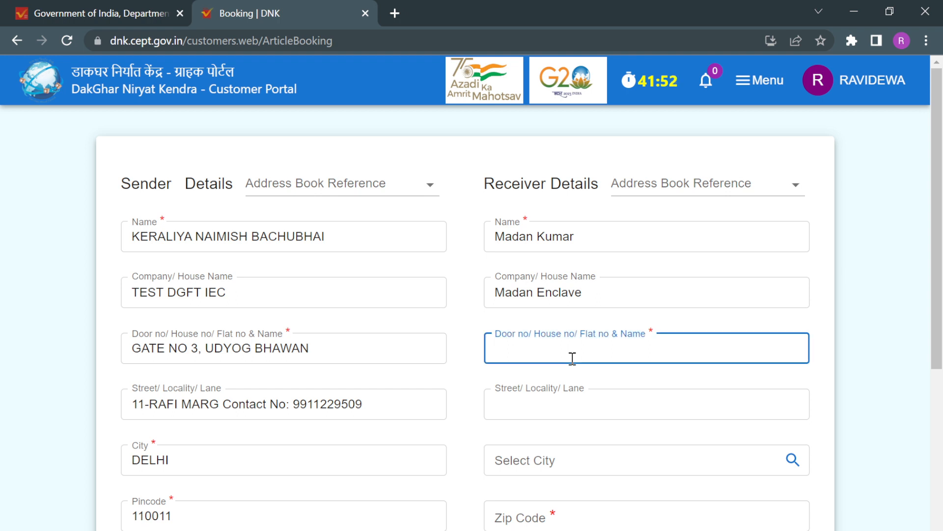
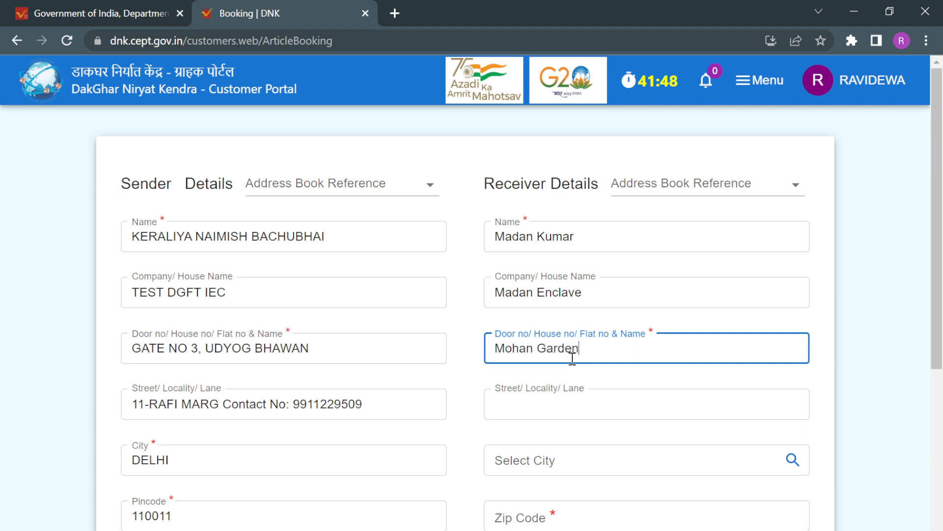
click(539, 415)
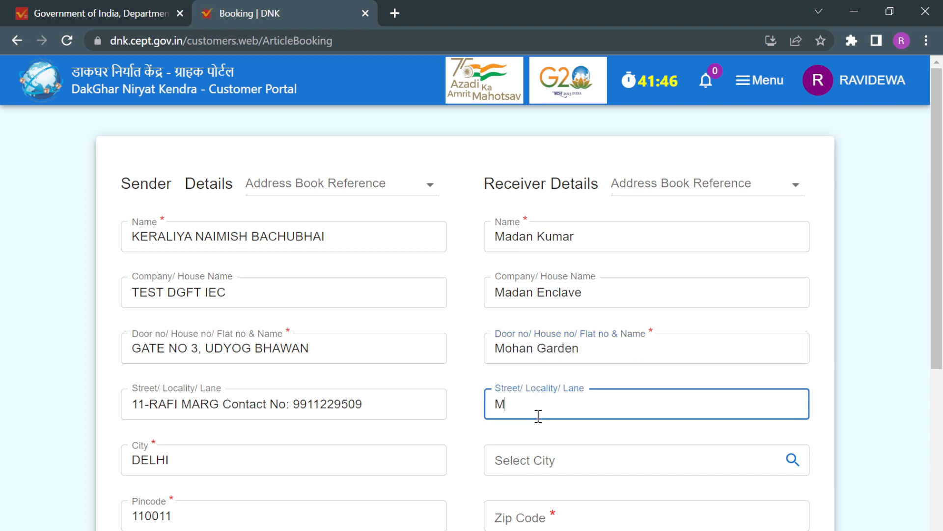
- Enter the receiver's city and zip code
click(537, 460)
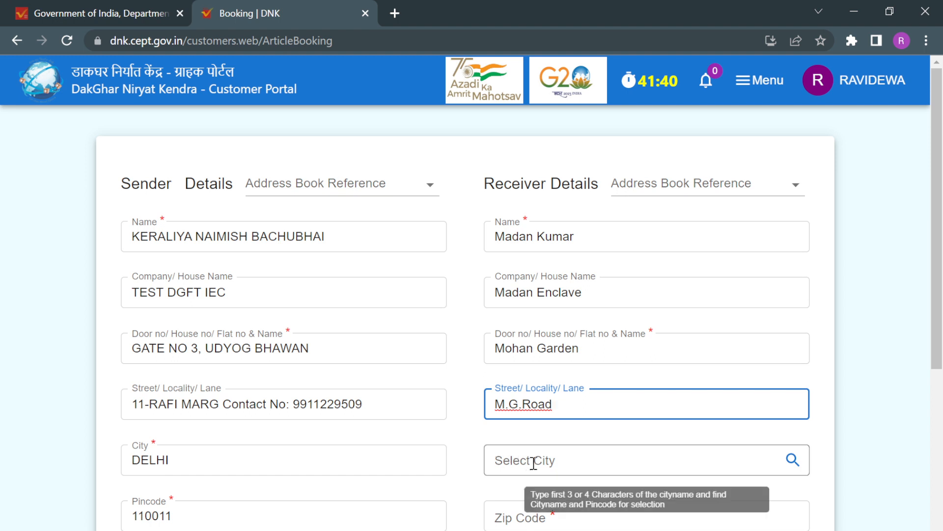
text(N)
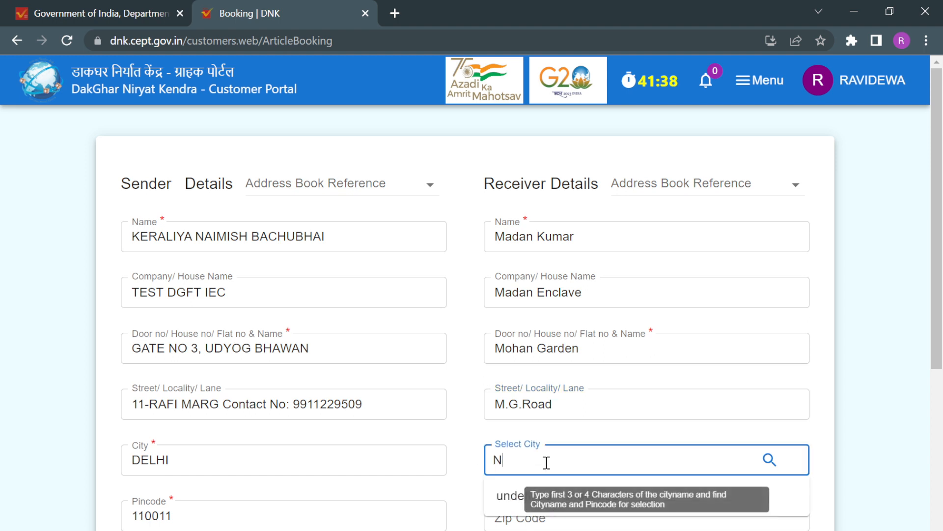
text(ewY)
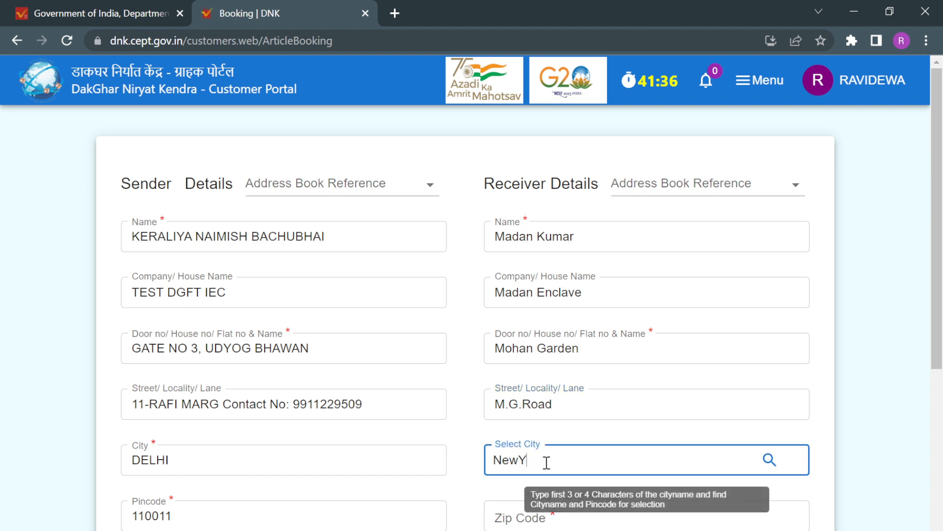
text(ork)
click(853, 477)
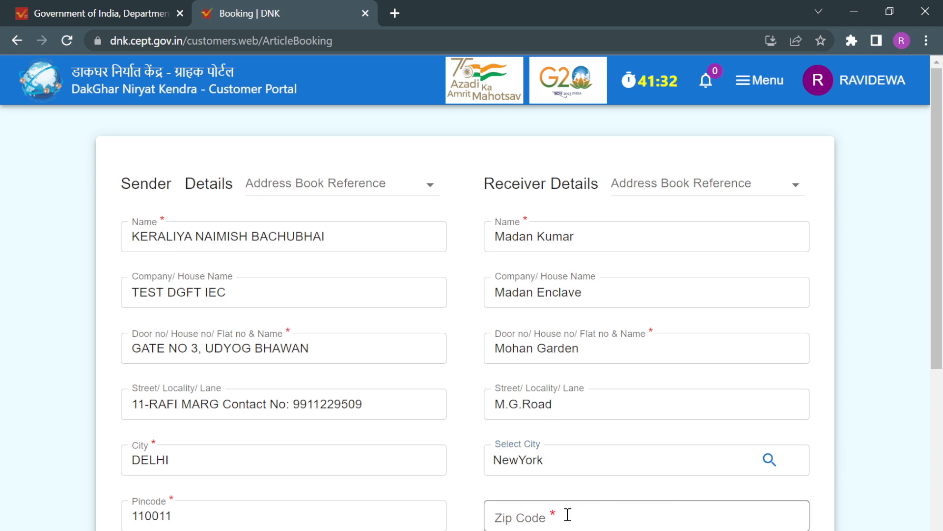
click(549, 519)
text(11)
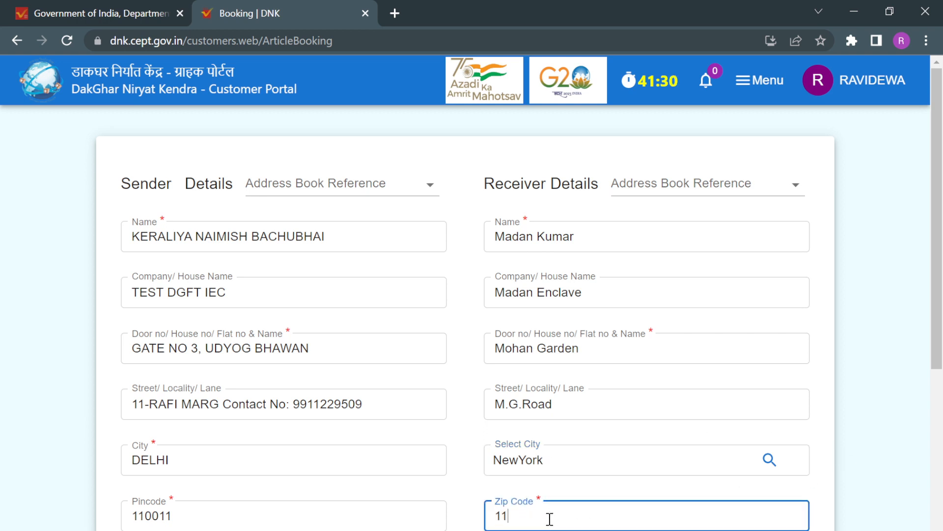
text(025)
click(879, 481)
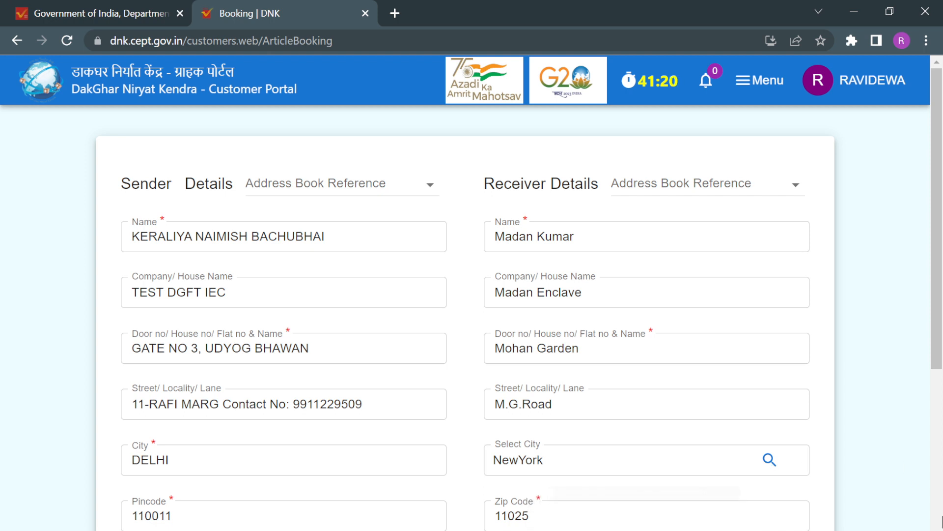
- Enter the receiver's contact number after +1 and their e-mail address
scroll(940, 498, down, 6)
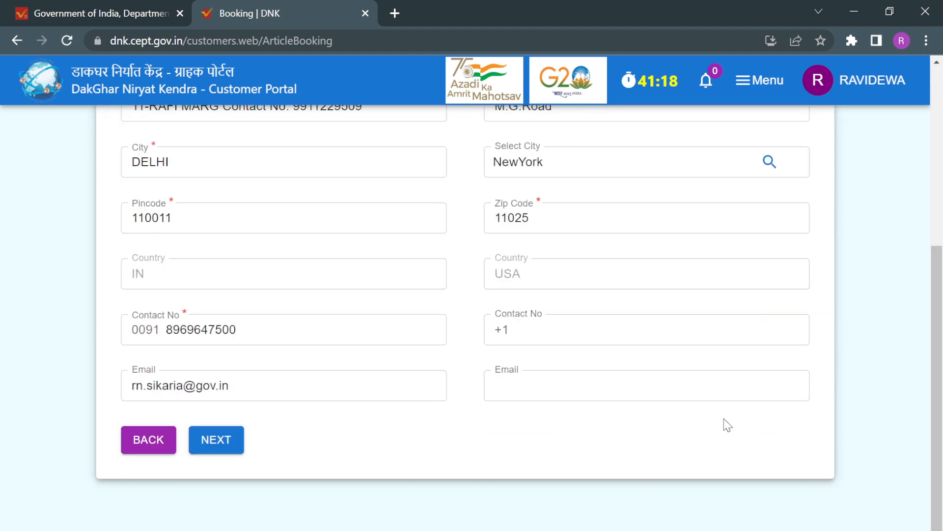
click(600, 322)
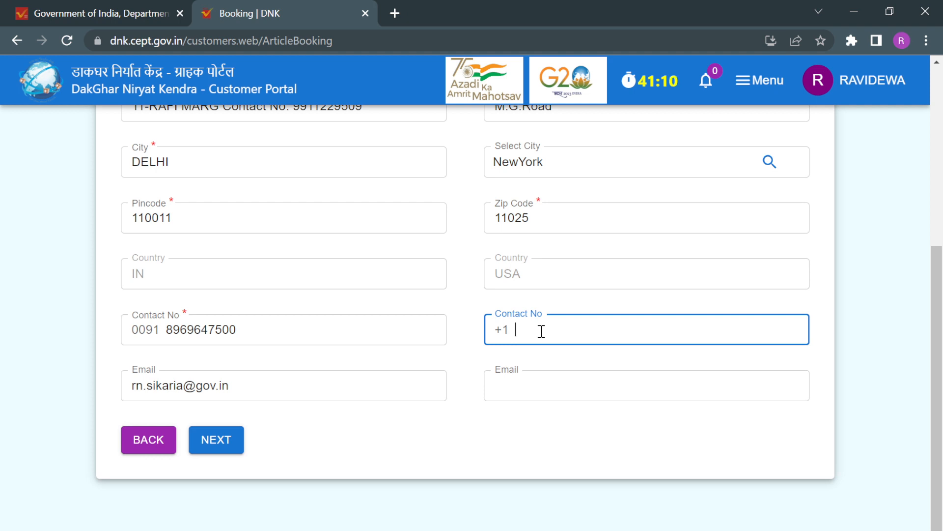
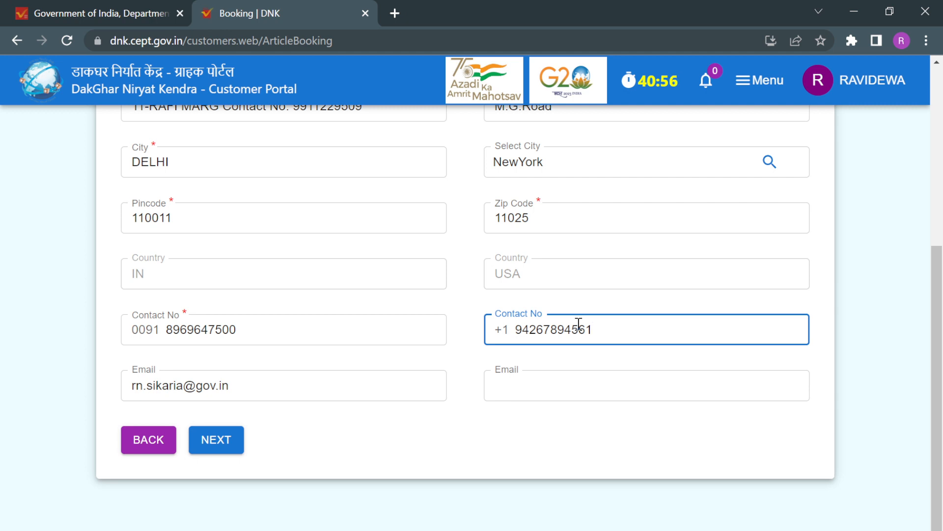
click(514, 383)
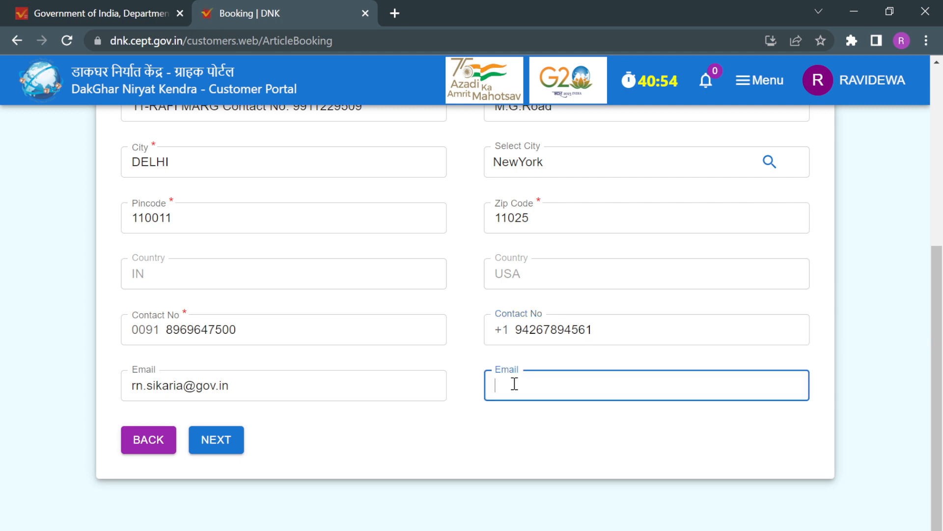
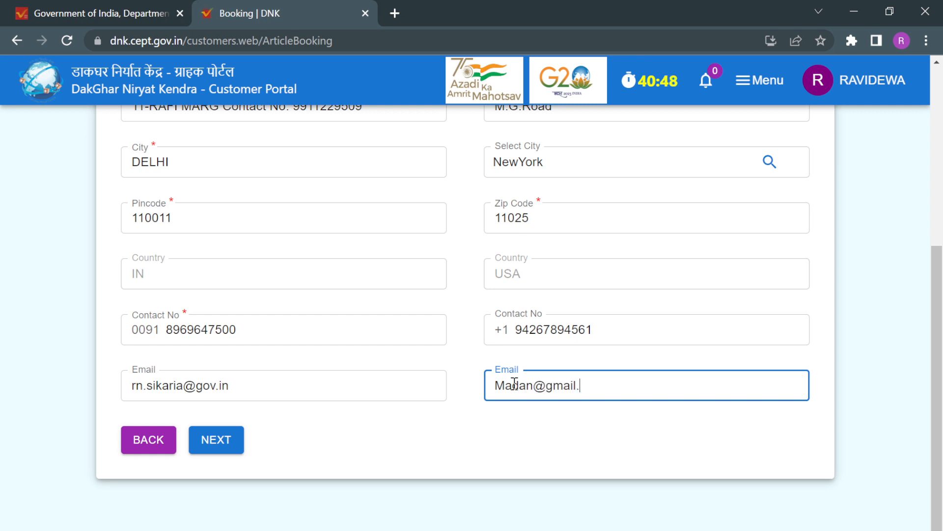
- Advance to the Piece Details step and scroll to its top
click(213, 449)
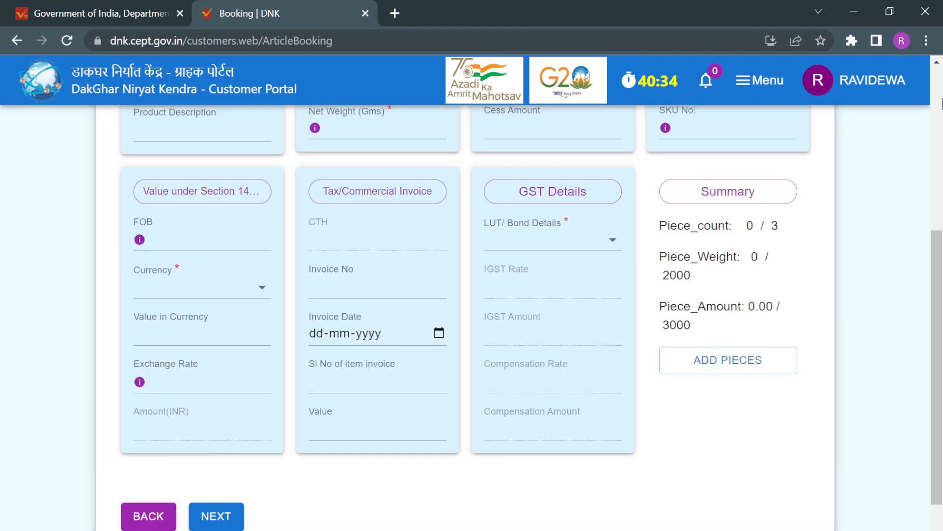
scroll(940, 74, up, 6)
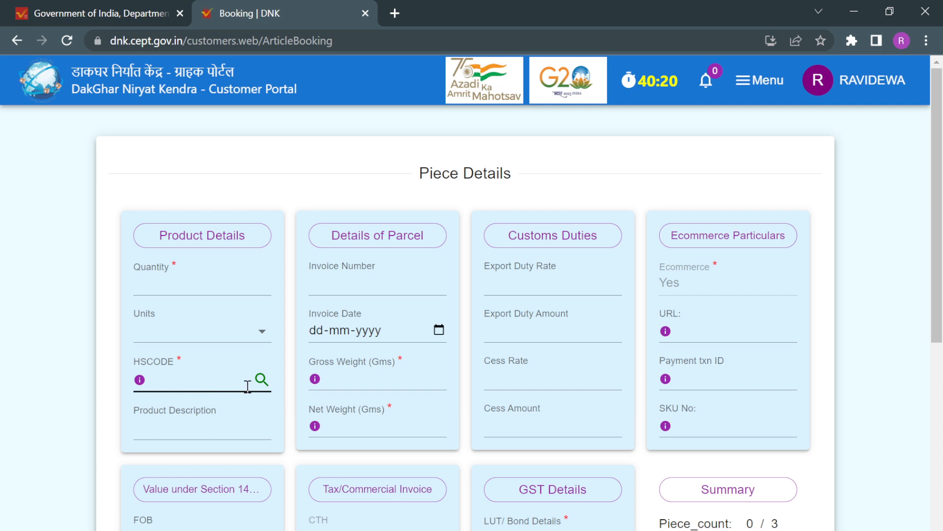
- Search HS codes for 'rice' and apply Basmati rice, code 10063020, to the first piece
click(261, 379)
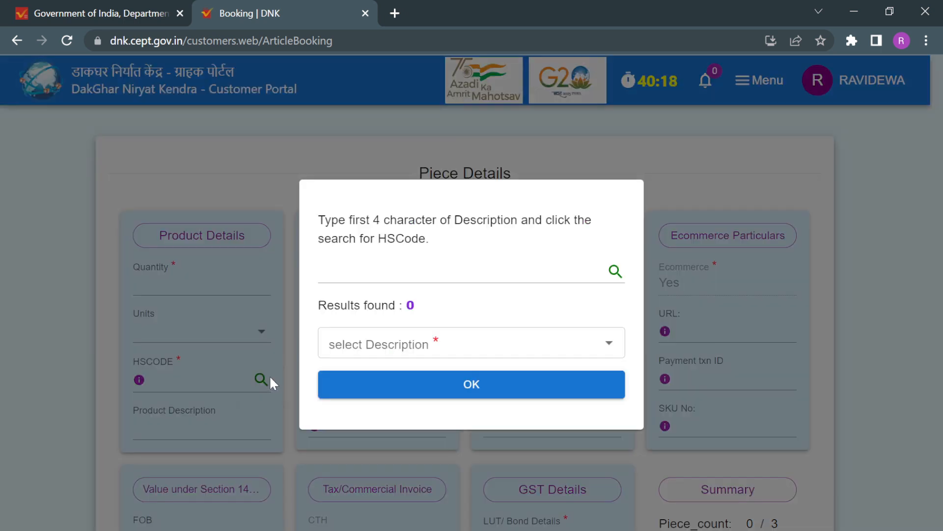
click(386, 280)
text(rid)
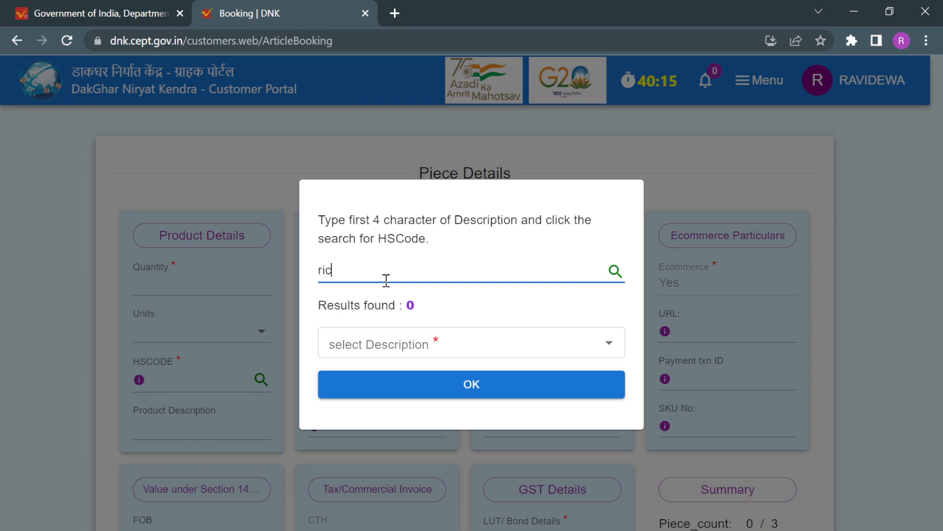
key(BackSpace)
text(ce)
click(614, 272)
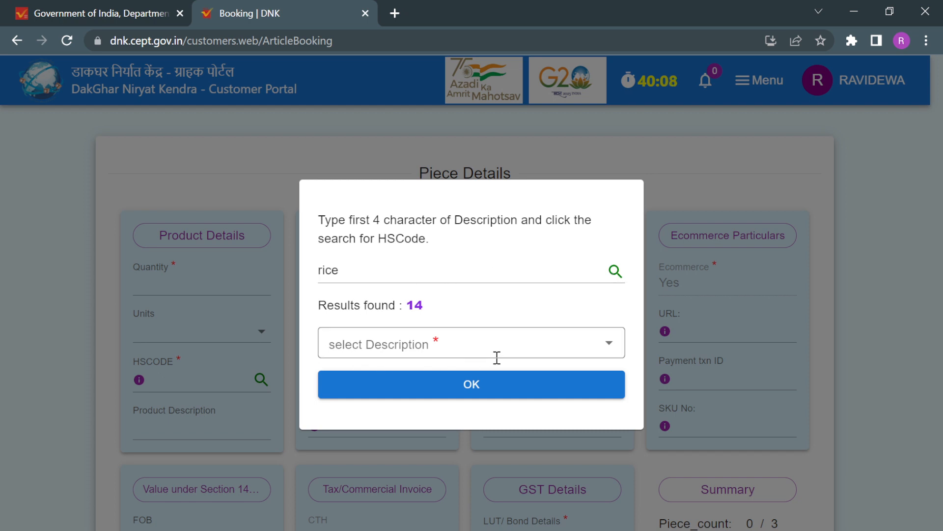
click(610, 344)
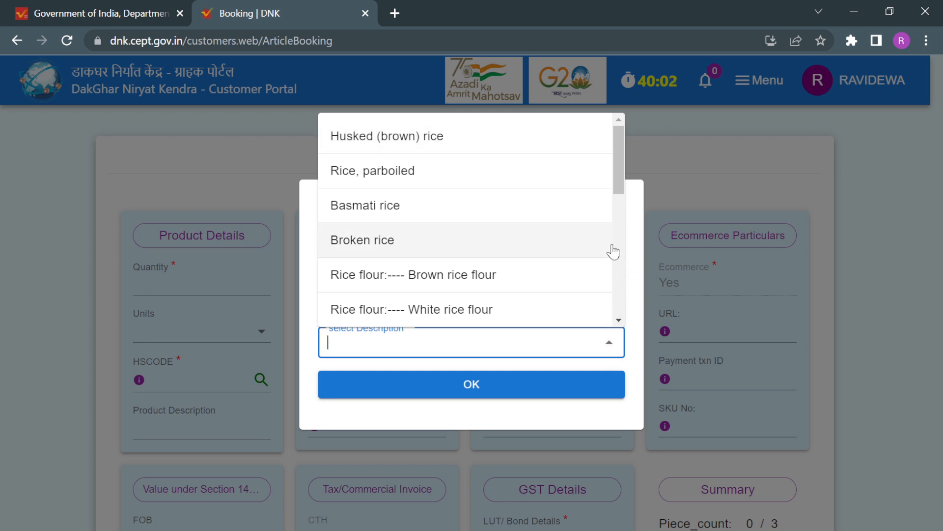
click(417, 210)
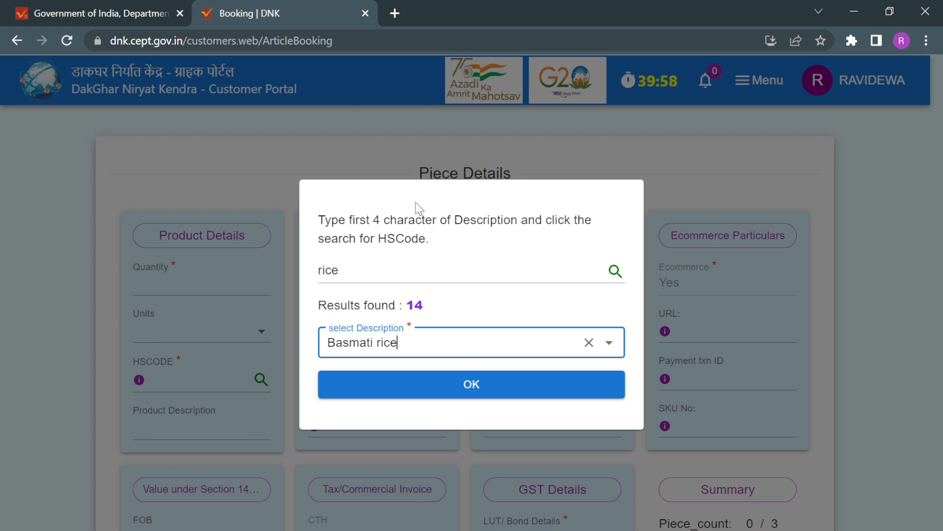
click(435, 384)
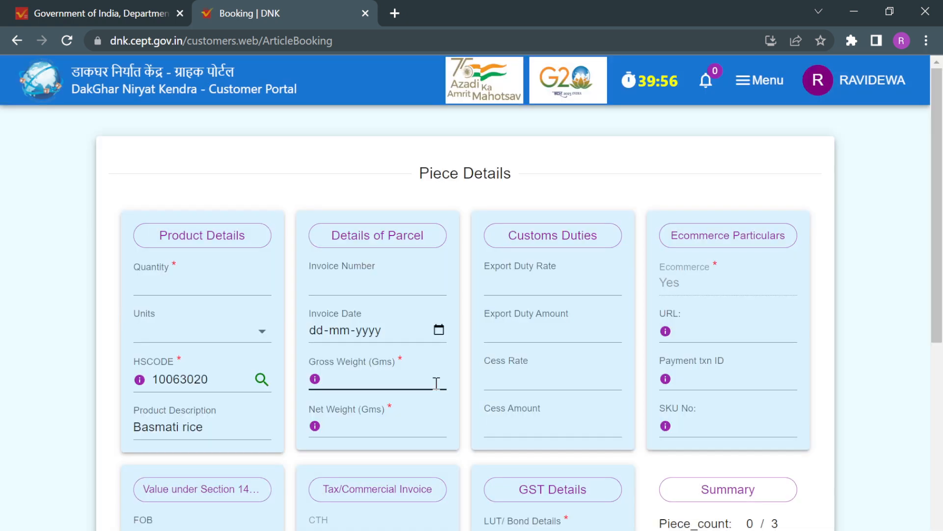
- Set the first piece's quantity to 1 KG and enter its invoice number
click(156, 330)
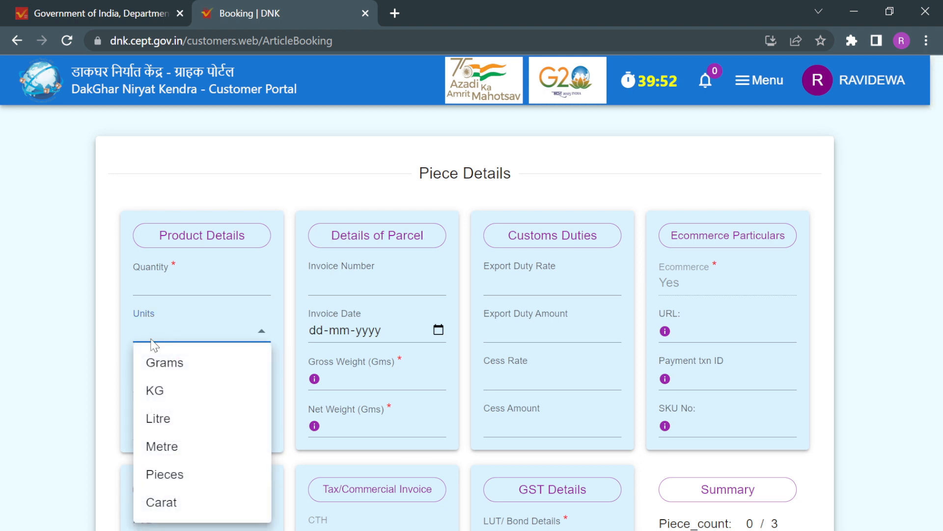
click(152, 391)
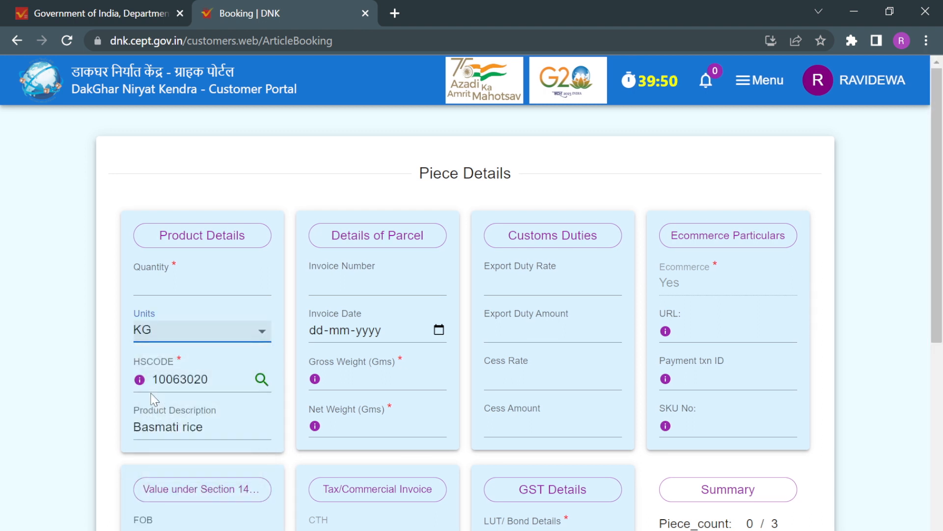
click(195, 281)
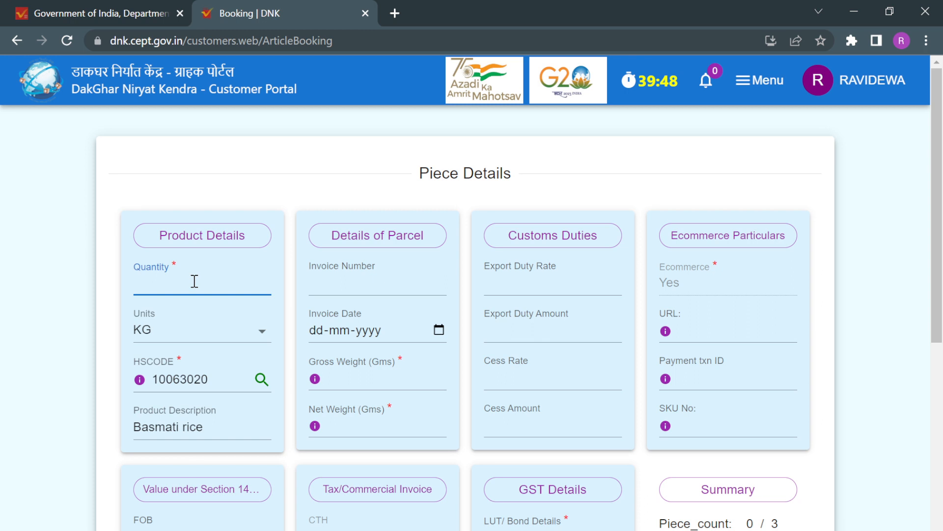
text(1)
click(324, 280)
text(A)
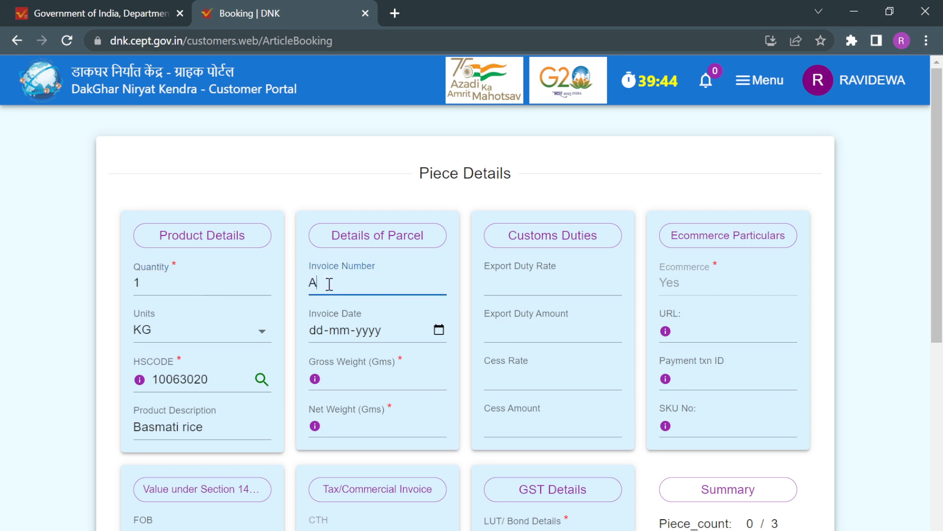
text(B1234)
click(448, 333)
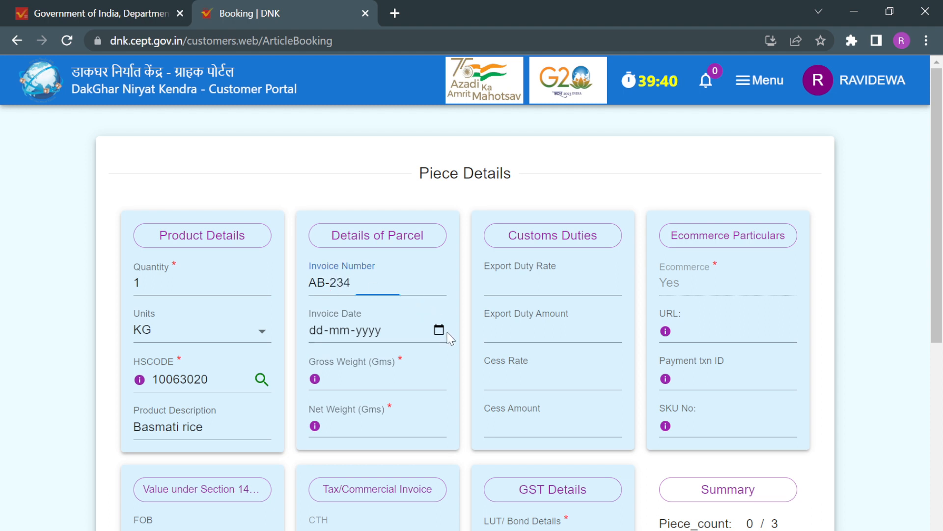
- Enter invoice date 01-05-2023, gross weight 1050 g and net weight 1000 g
click(443, 338)
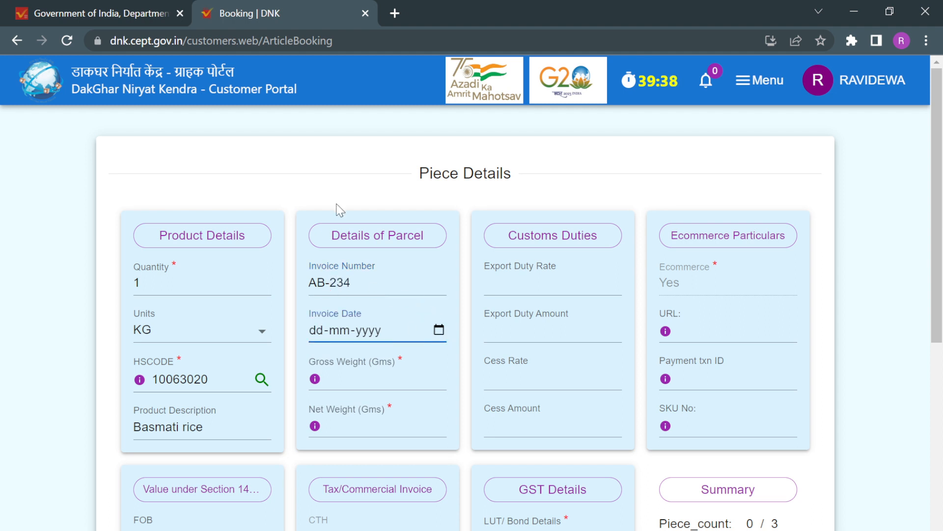
text(01052023)
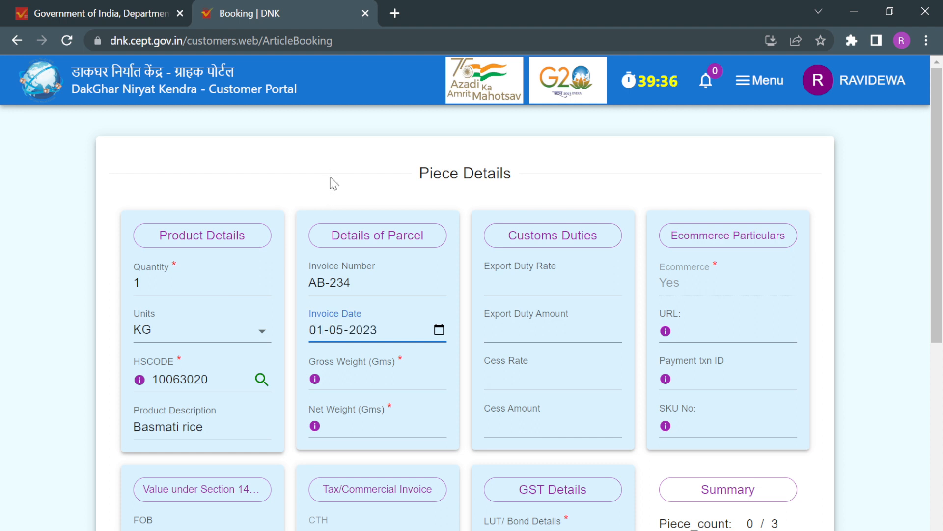
click(327, 380)
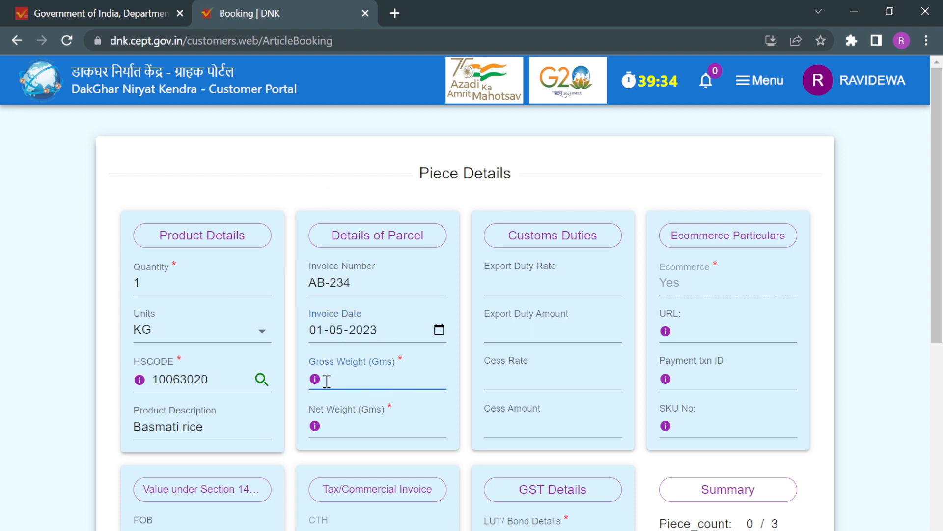
text(1050)
click(332, 430)
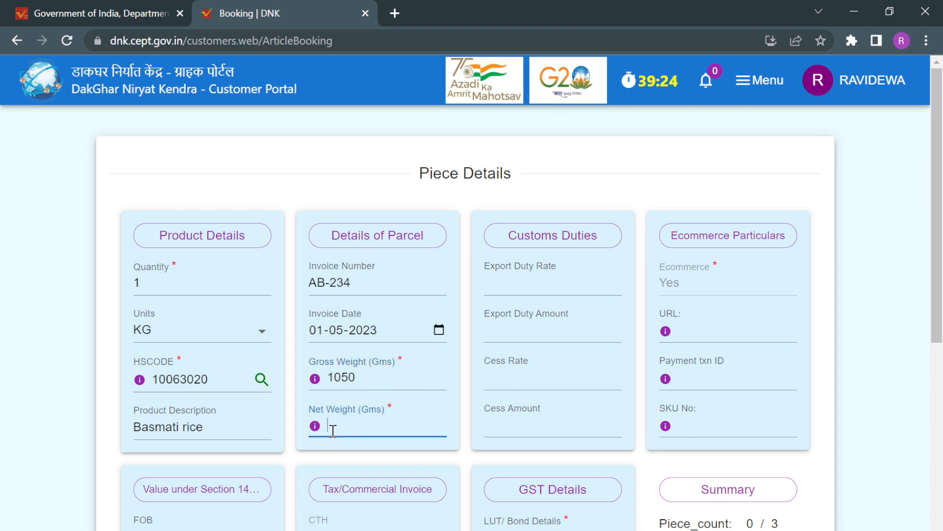
text(1000)
- Enter 0 for export duty rate, export duty amount, cess rate and cess amount
click(516, 282)
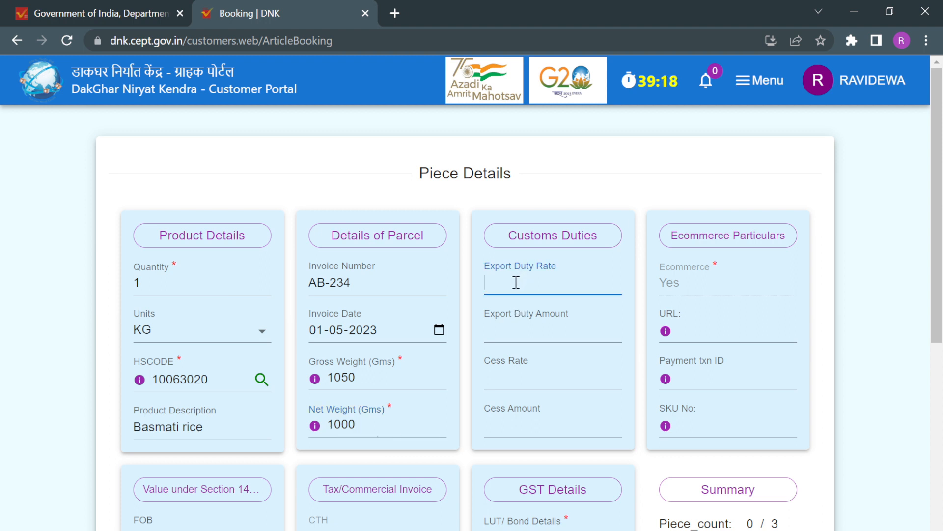
text(0)
click(529, 309)
text(0)
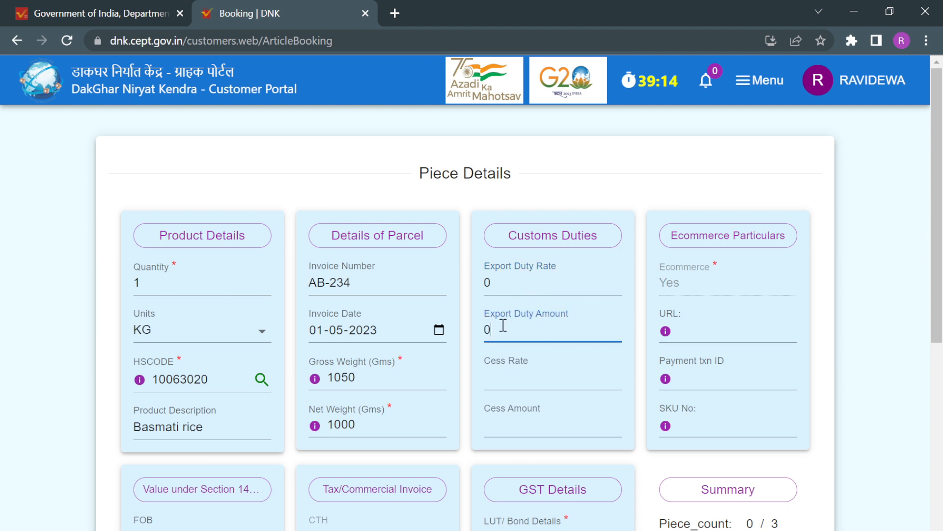
click(488, 384)
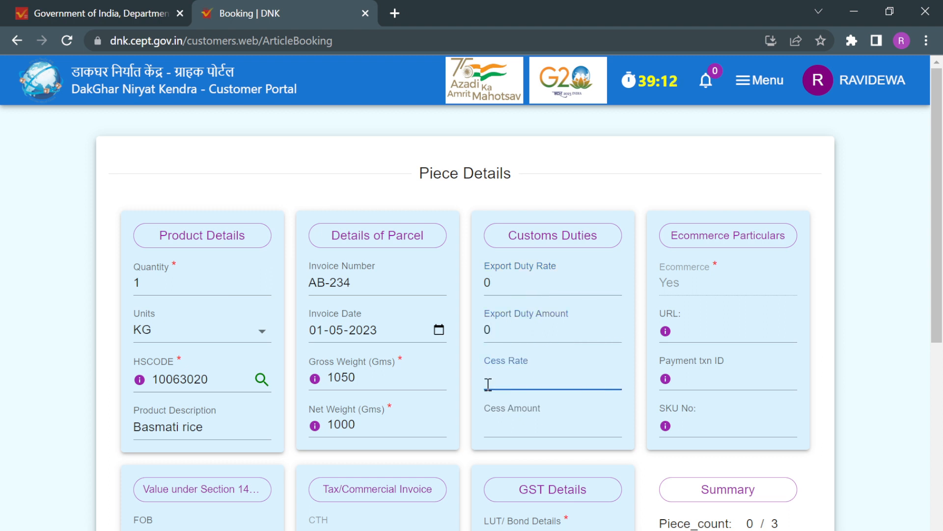
text(0)
click(487, 420)
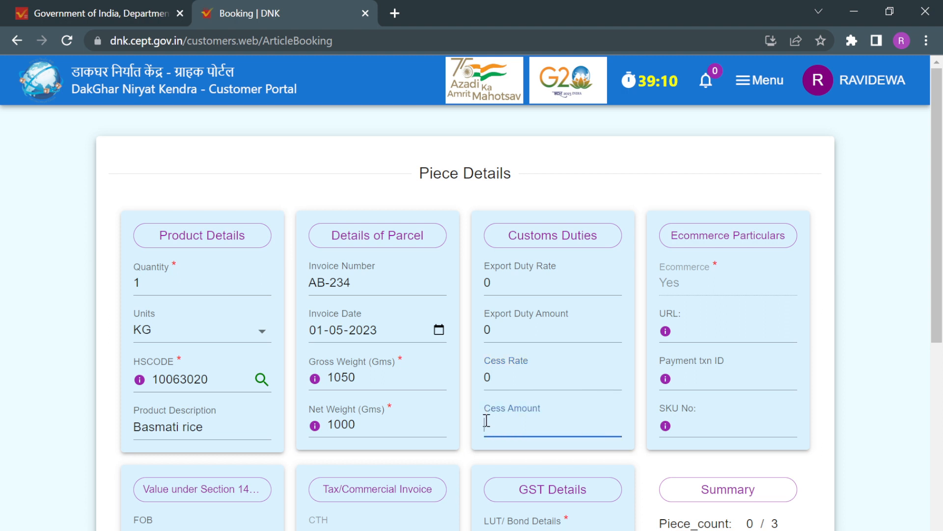
text(0)
double_click(487, 423)
click(680, 331)
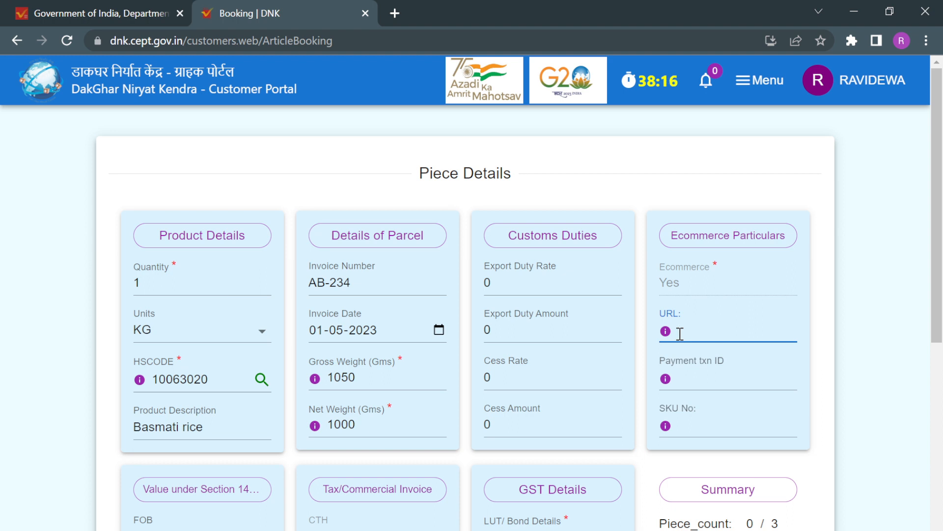
text(www.gopal.com)
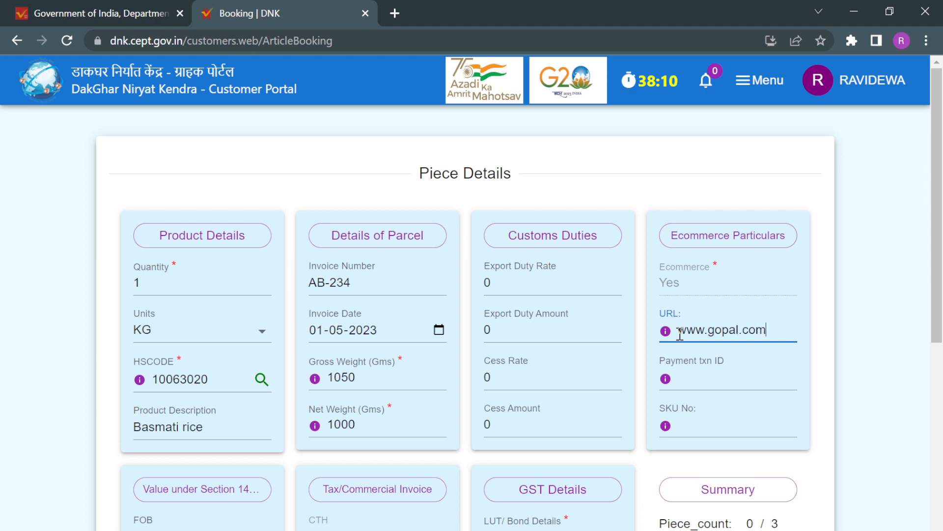
click(681, 382)
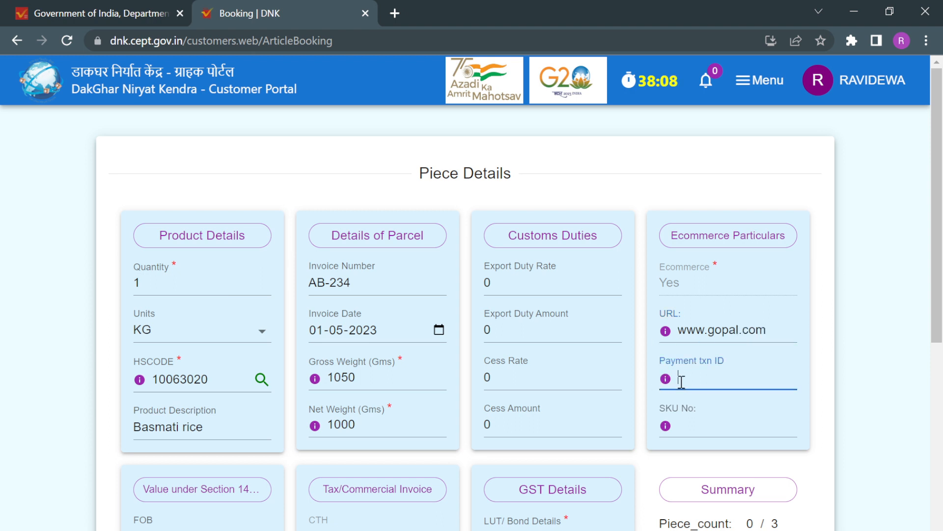
text(12345678)
click(676, 426)
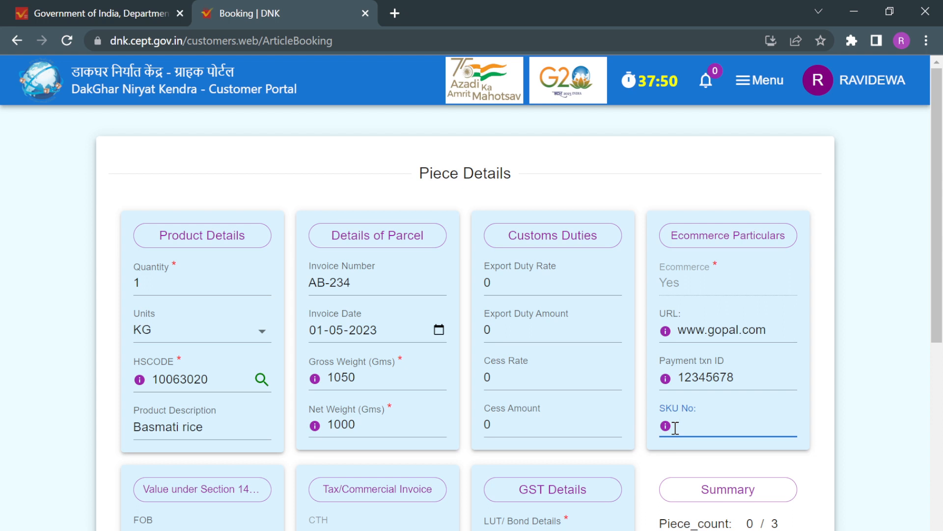
text(5)
- Set FOB to 1000 and value in currency to 1000 Indian rupees
scroll(936, 525, down, 8)
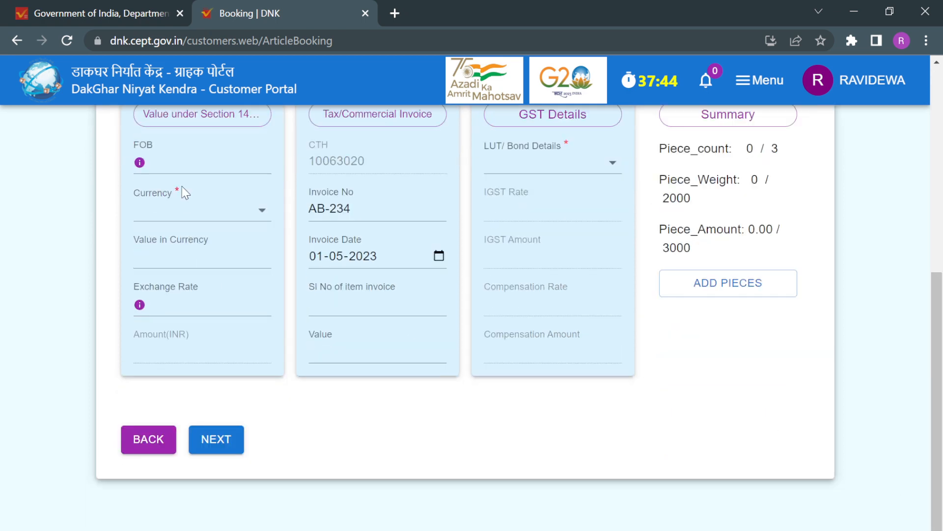
click(169, 161)
text(1000)
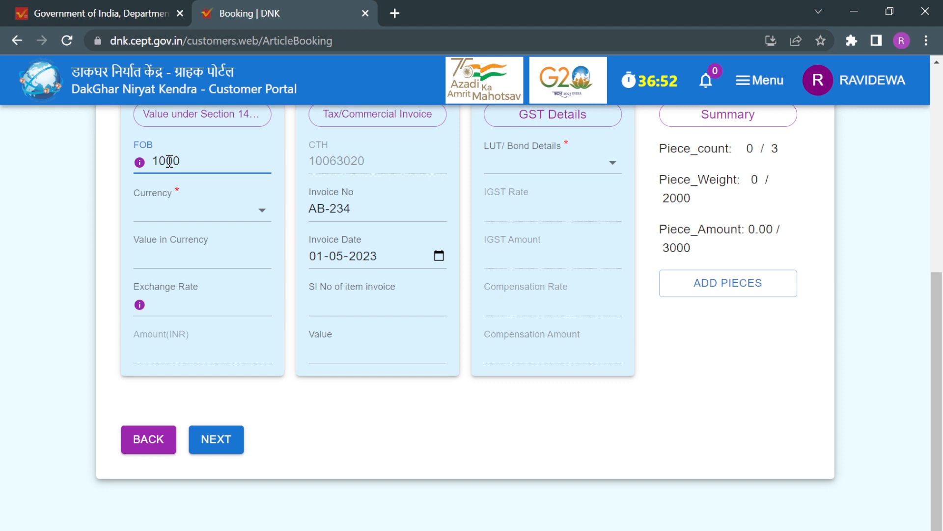
click(186, 216)
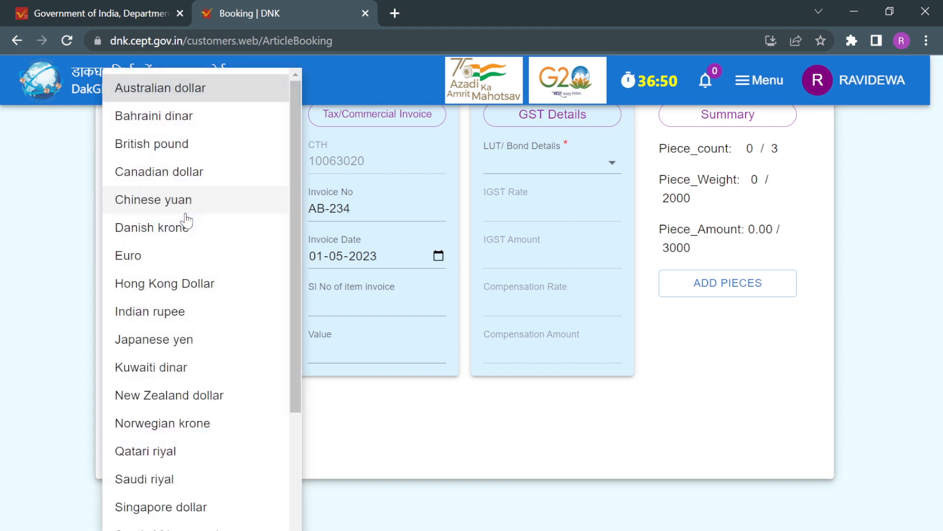
click(151, 313)
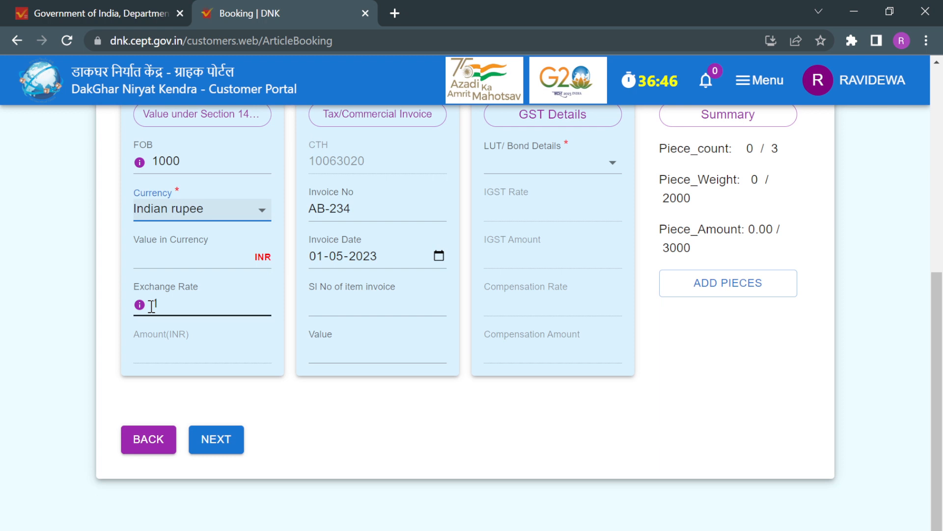
click(175, 258)
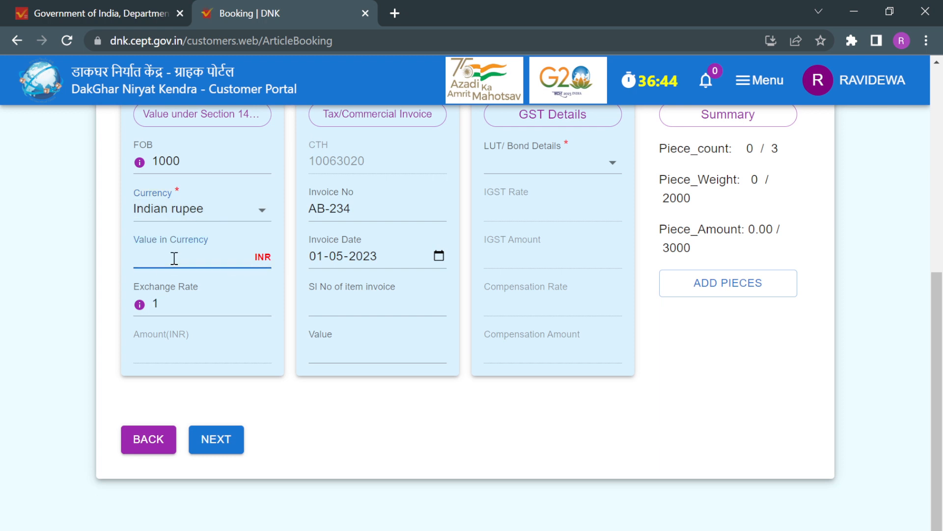
text(1000)
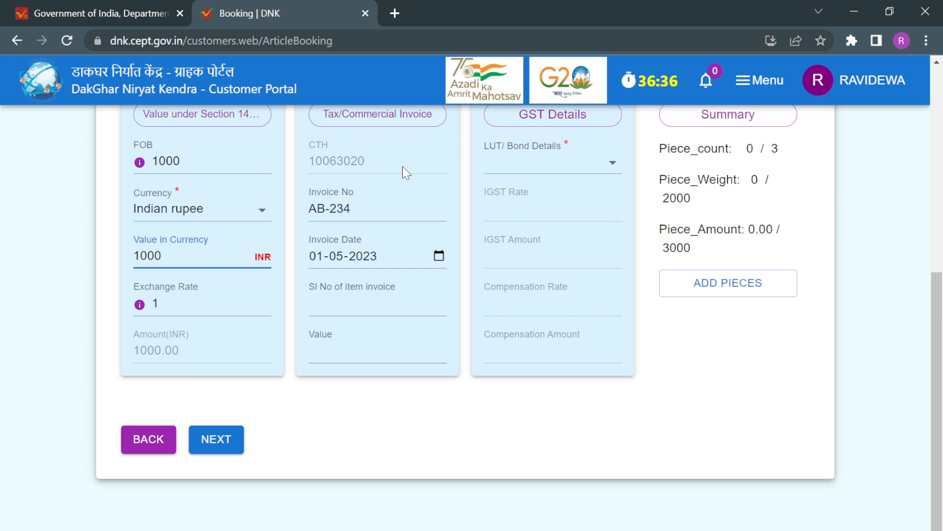
- Enter invoice item serial number 1 with an item value of 1000
click(323, 305)
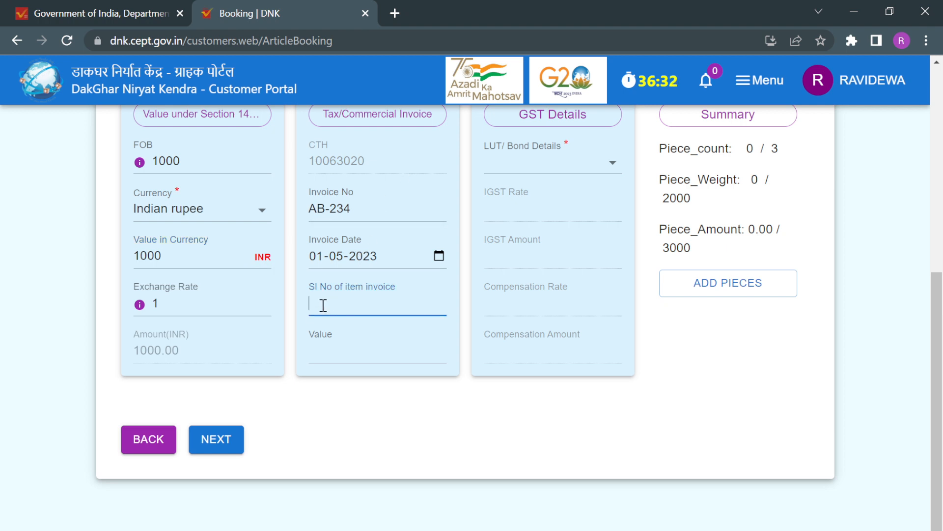
text(1)
click(323, 354)
text(1)
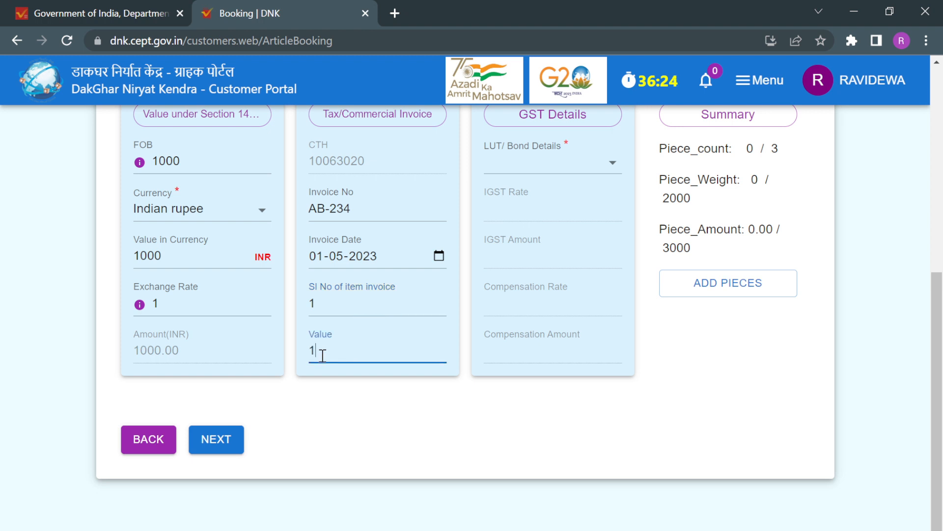
text(000)
- Set LUT/Bond Details to Yes, reselecting it after the bond number alert
click(612, 166)
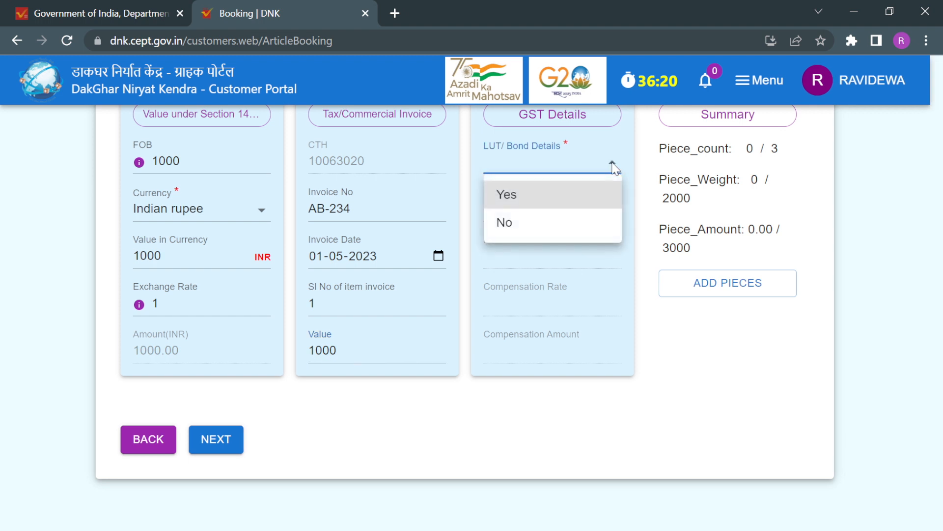
click(528, 206)
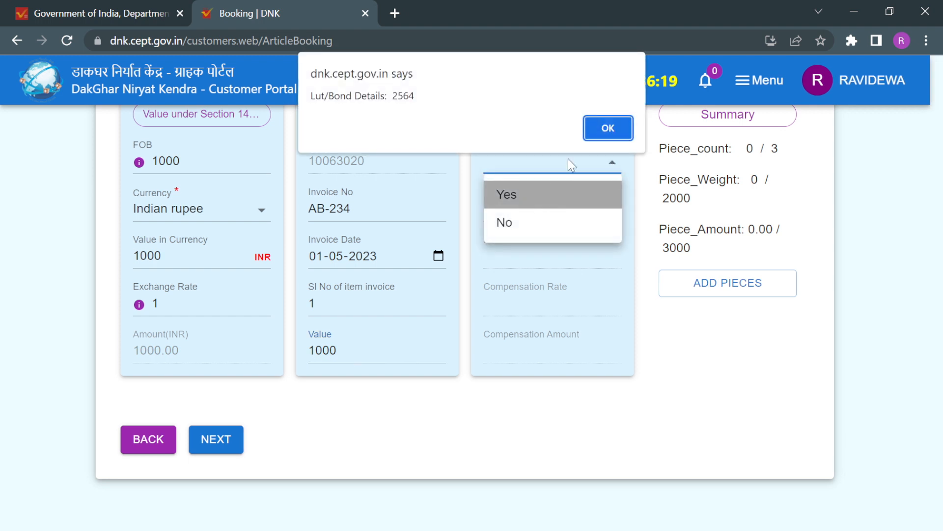
click(604, 138)
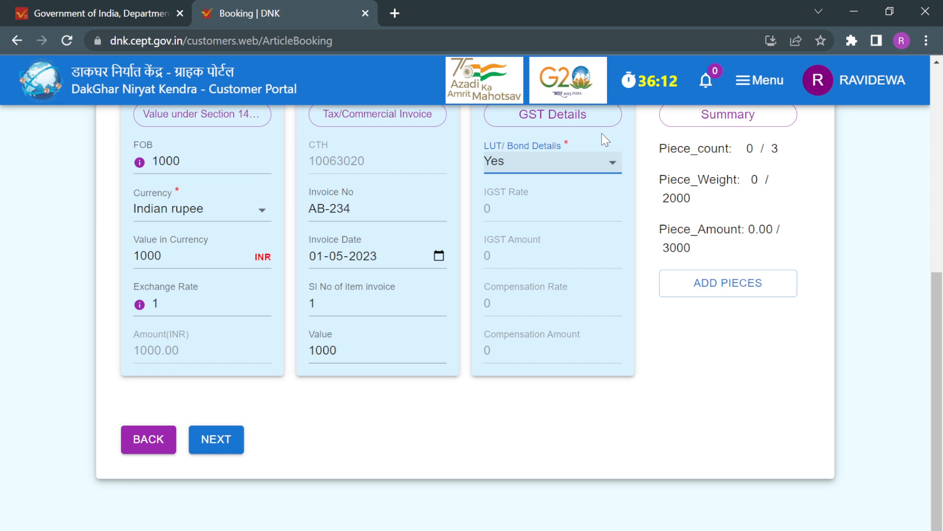
click(613, 164)
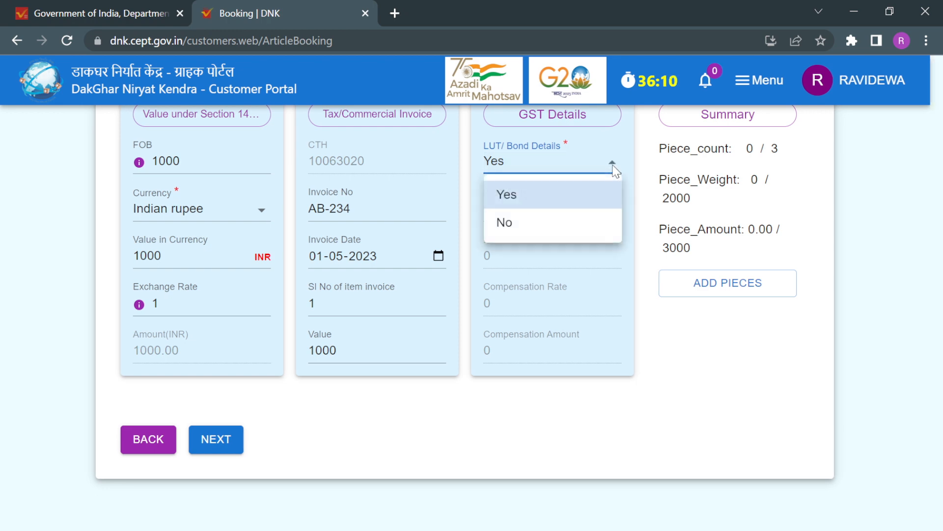
click(515, 195)
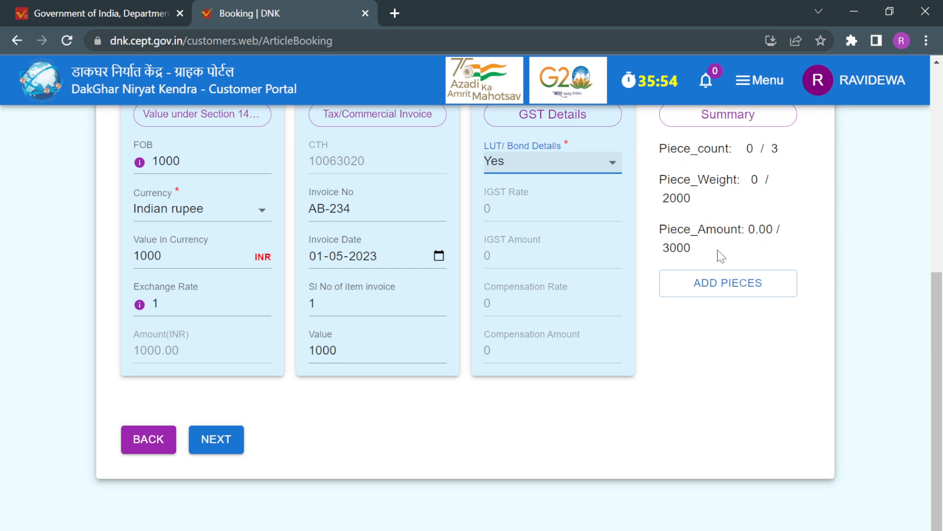
- Add the basmati rice piece and return to the Piece Details form
click(709, 290)
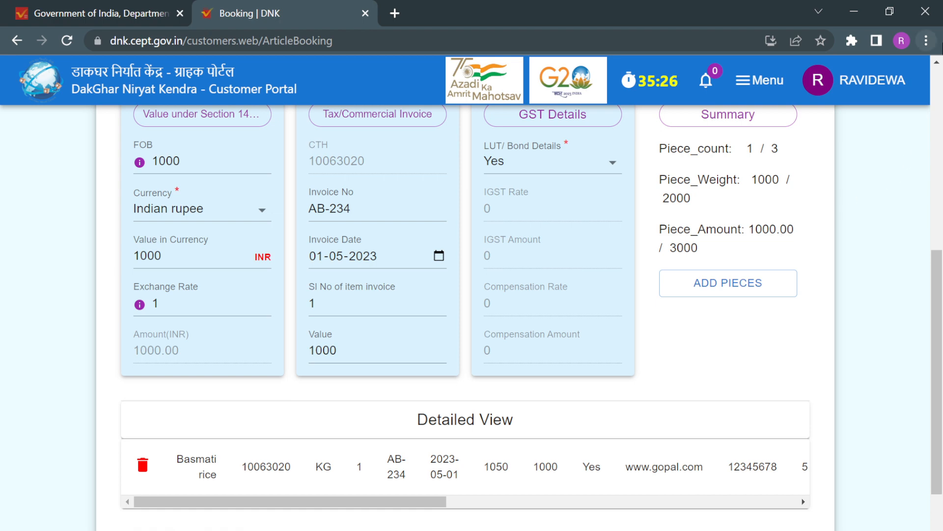
click(937, 72)
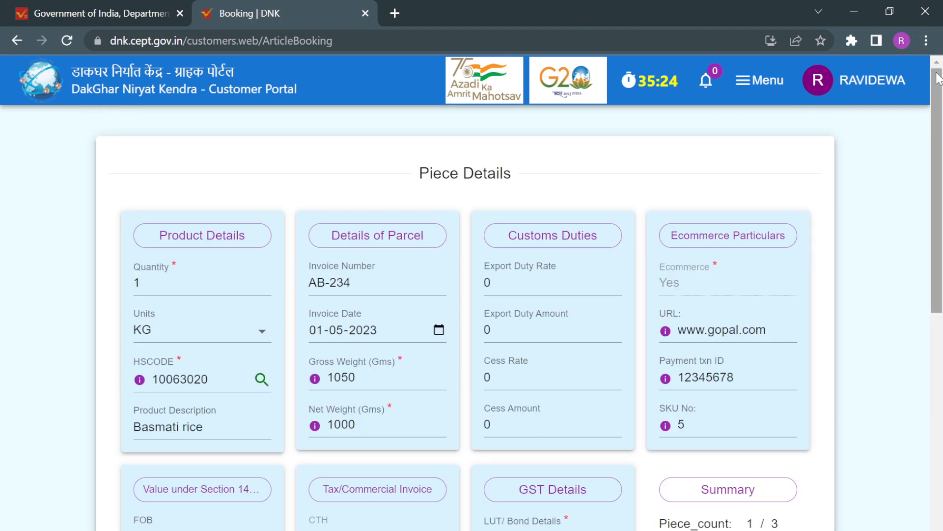
- Search HS codes for 'Bottle' and apply Hot water bottles (40149010) to the piece
click(255, 379)
click(344, 277)
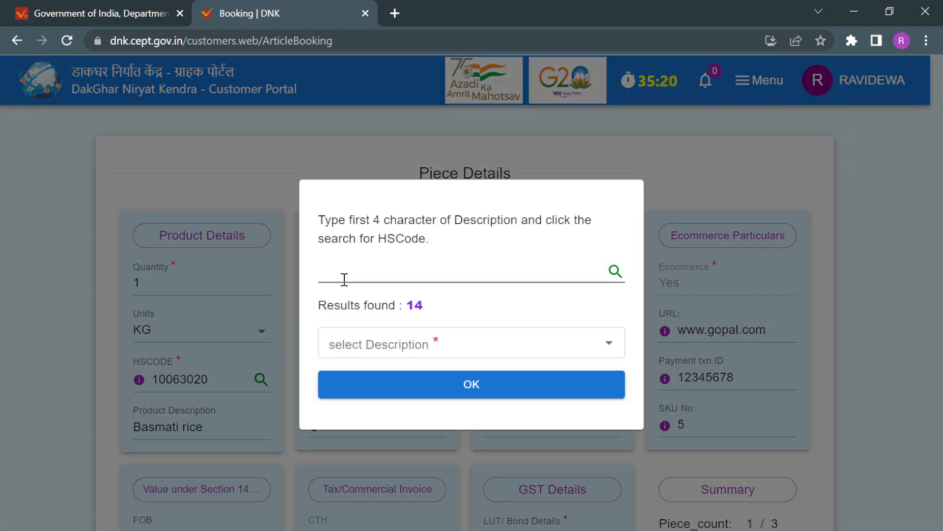
text(Bo)
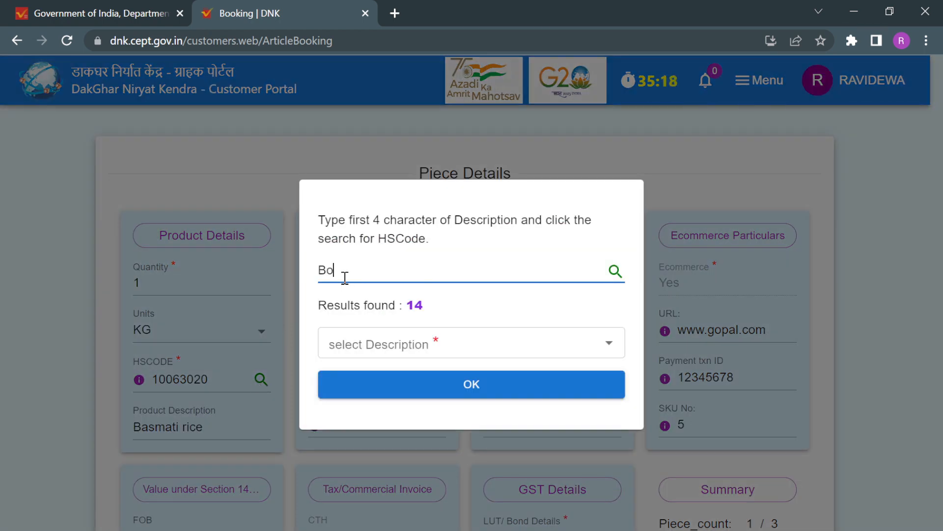
text(ttle)
click(615, 272)
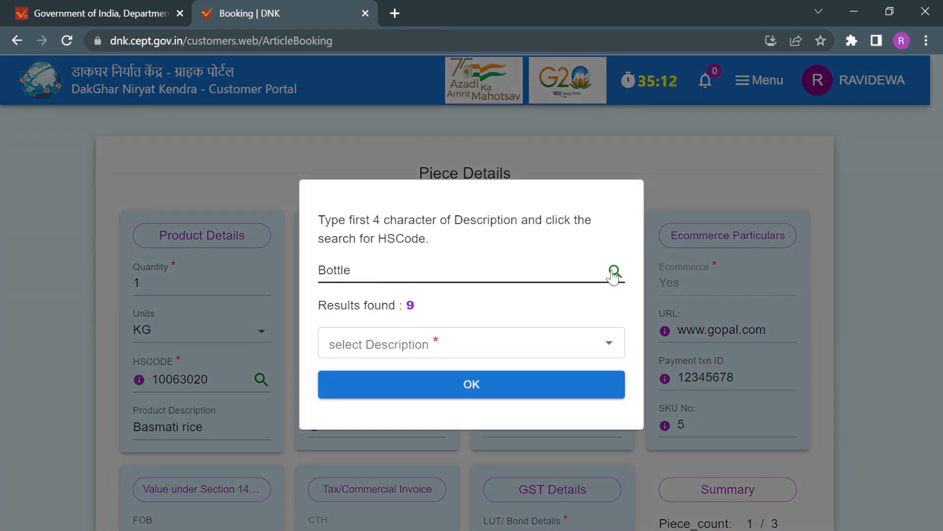
click(609, 344)
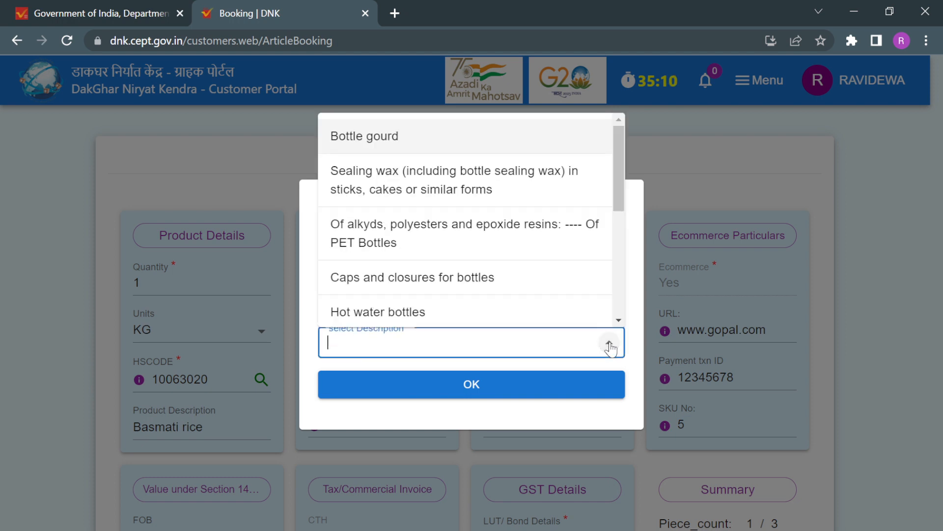
click(401, 321)
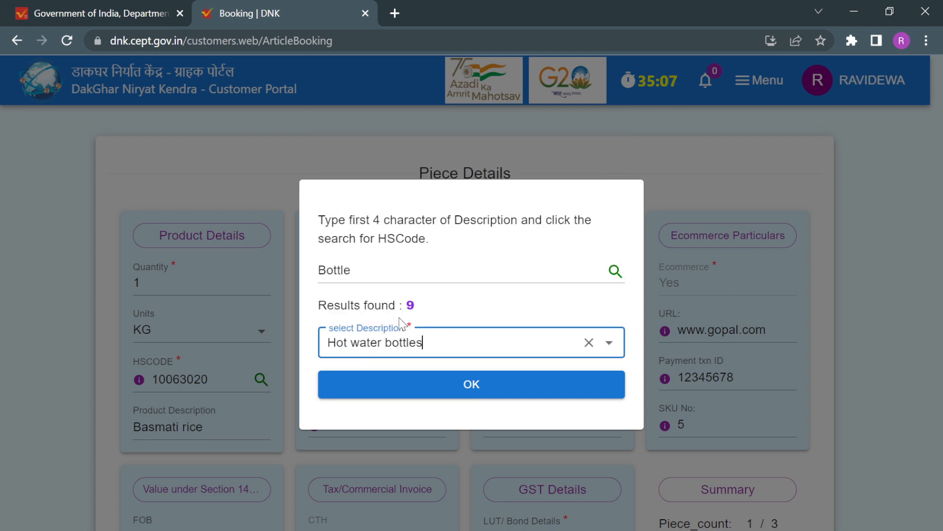
click(428, 384)
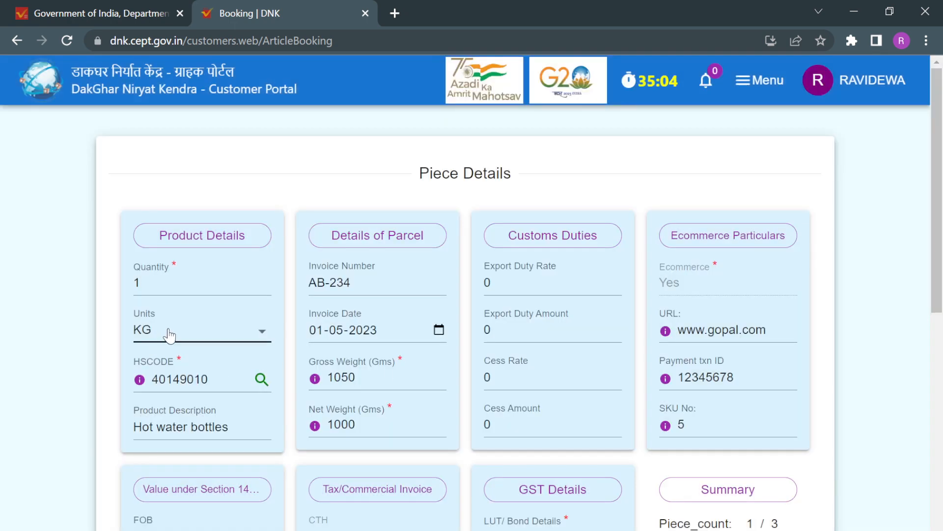
- Set units to Pieces, quantity 5, gross weight 350 g and net weight 325 g
click(230, 334)
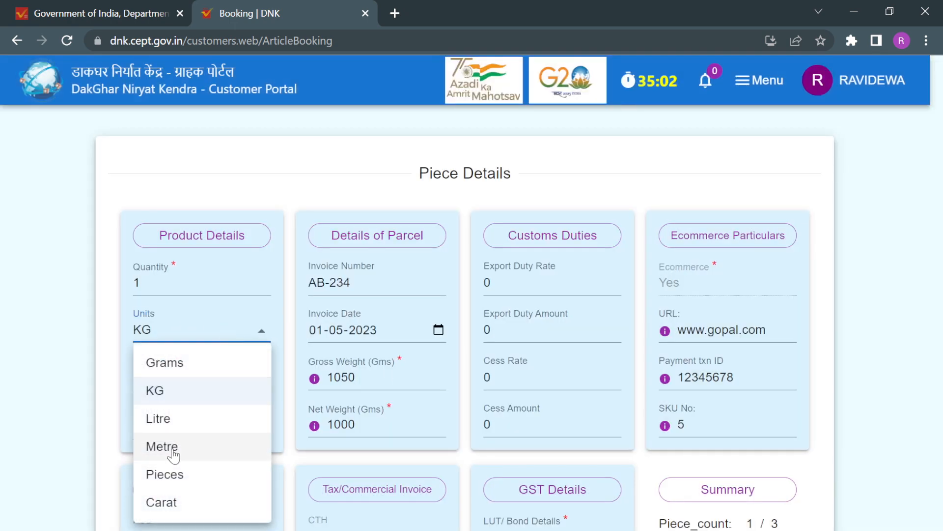
click(166, 477)
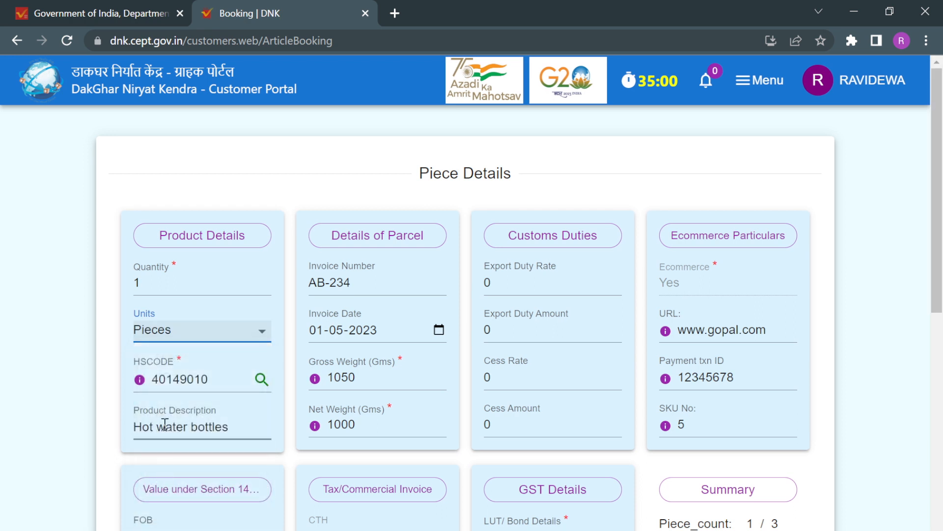
click(168, 279)
key(BackSpace)
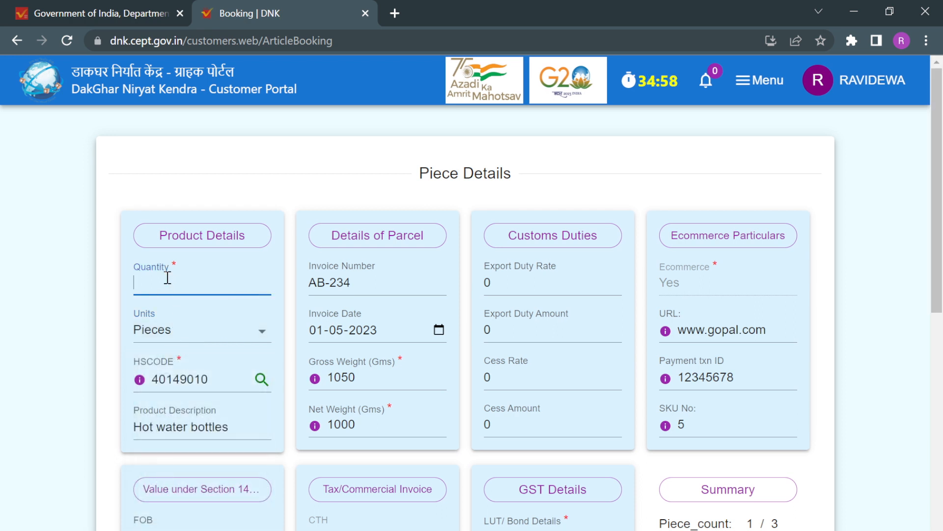
text(5)
click(363, 380)
key(BackSpace)
key(BackSpace)
key(BackSpace)
key(BackSpace)
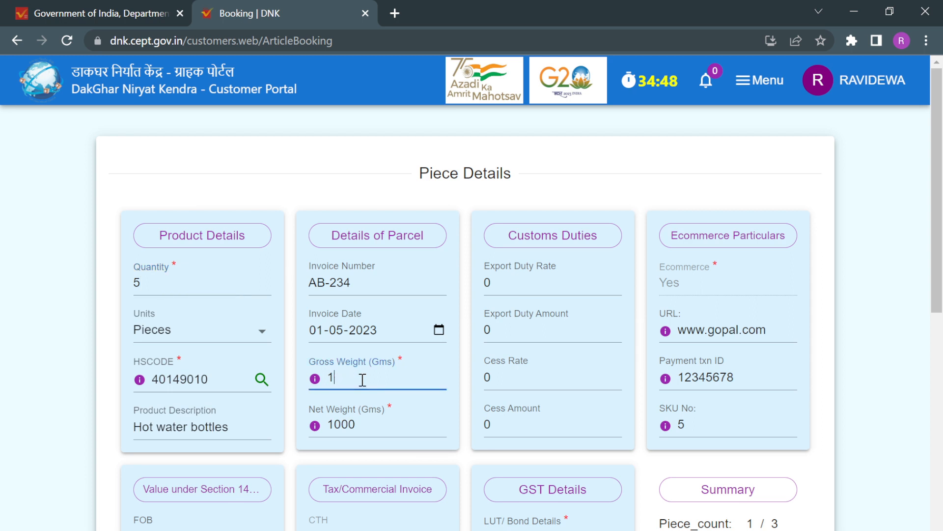
text(350)
click(334, 426)
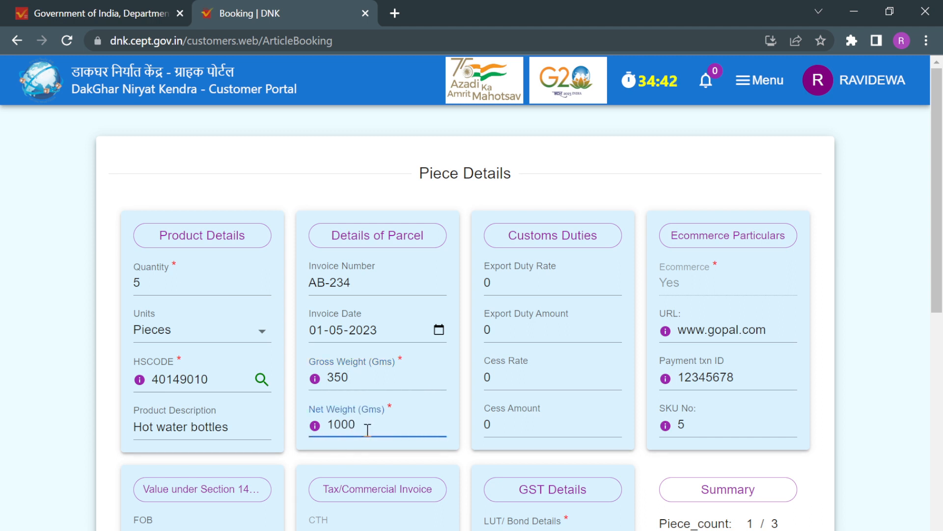
key(BackSpace)
key(BackSpace)
text(2)
text(32)
- Change the invoice item serial number to 2
scroll(558, 375, down, 8)
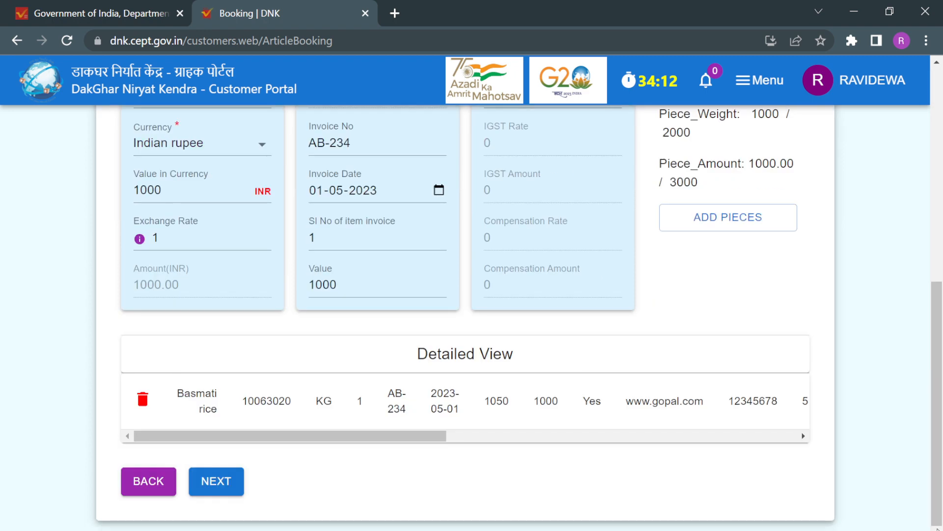
click(321, 235)
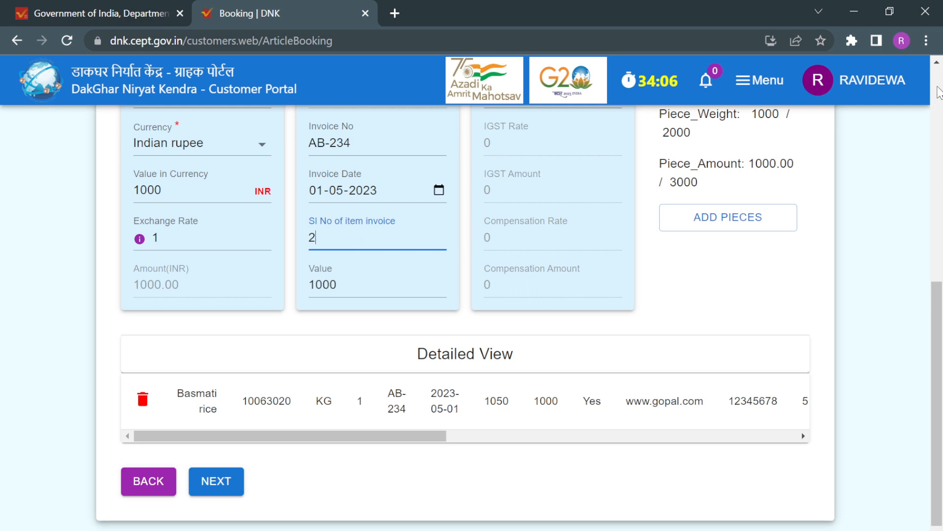
click(938, 60)
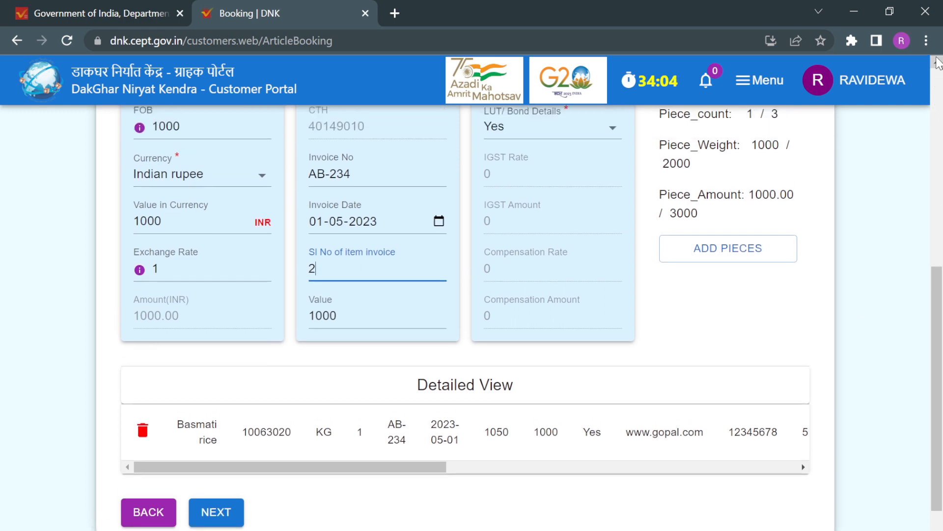
click(937, 60)
click(938, 60)
- Set FOB and value in currency to 500 and add the hot water bottles piece
click(201, 193)
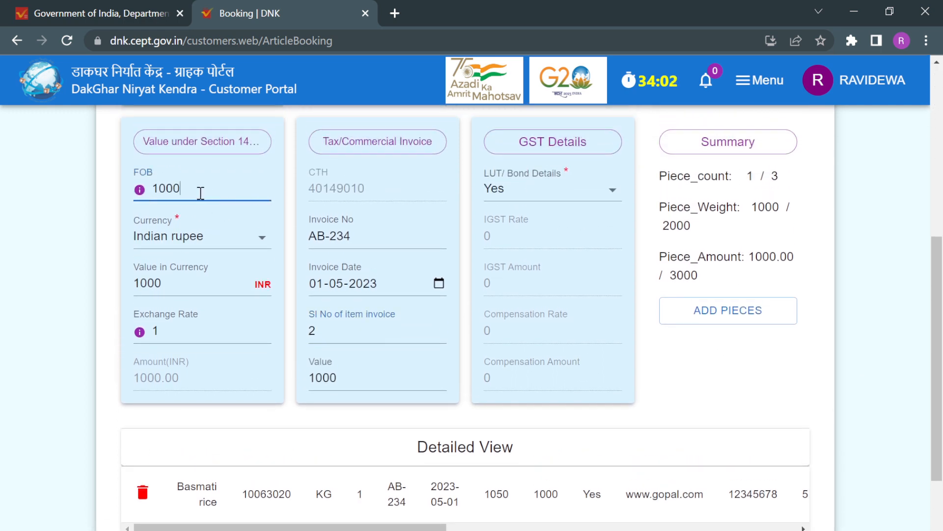
key(BackSpace)
key(BackSpace)
text(500)
click(160, 284)
key(BackSpace)
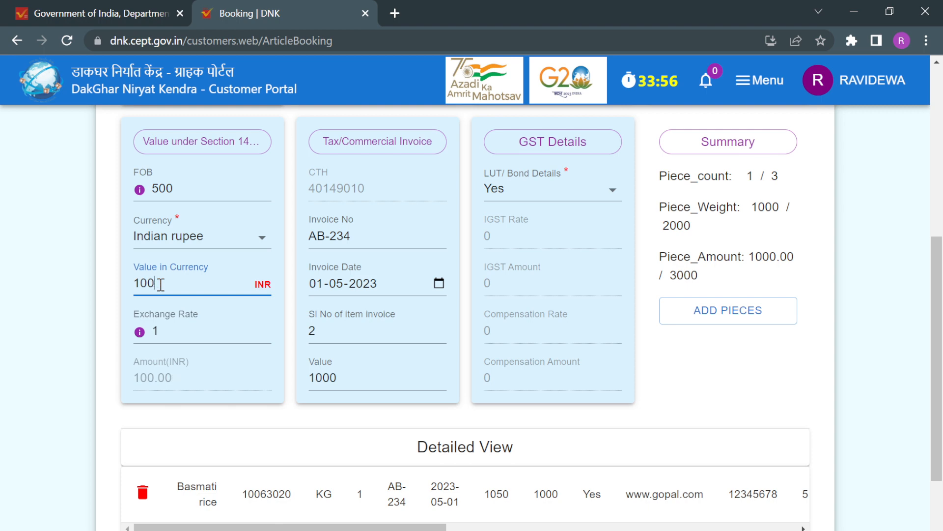
key(BackSpace)
key(BackSpace)
key(BackSpace)
text(500)
click(726, 318)
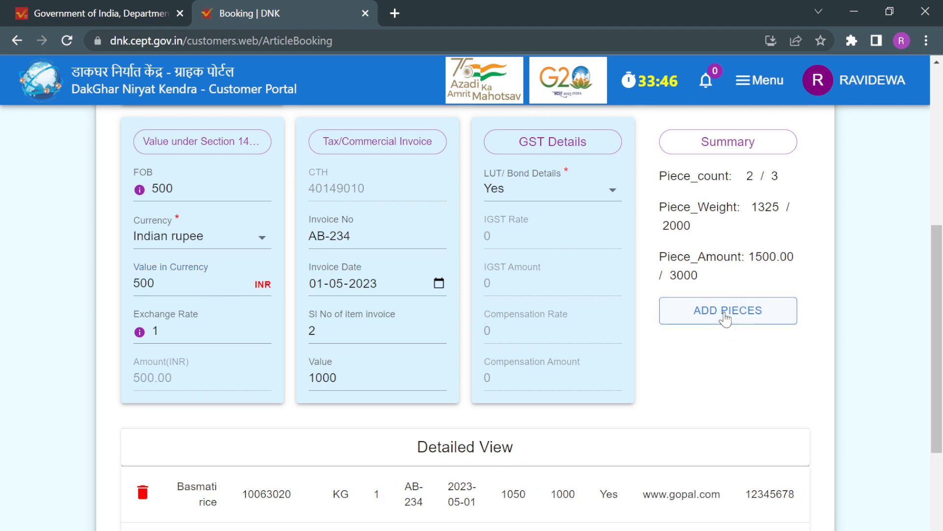
click(940, 73)
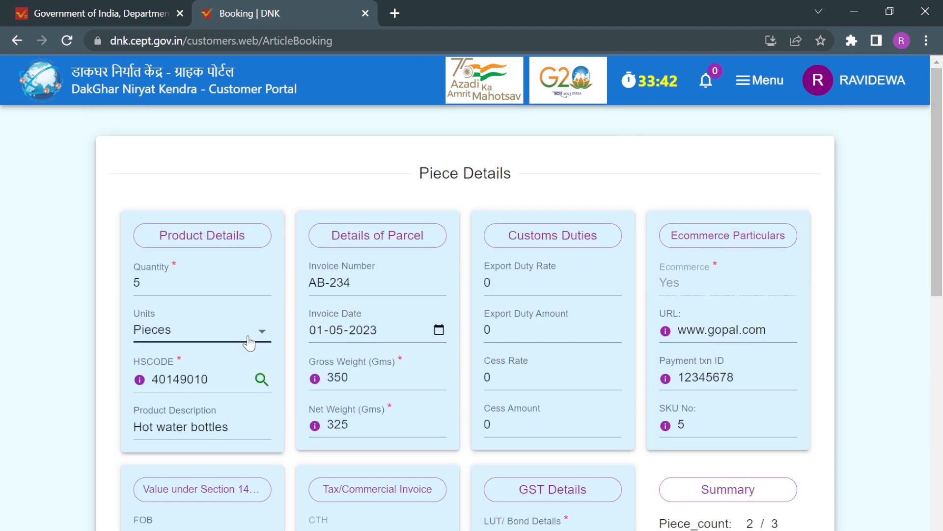
- Search HS codes for 'cloth' and apply Long cloth (chintz), code 52115140
click(261, 380)
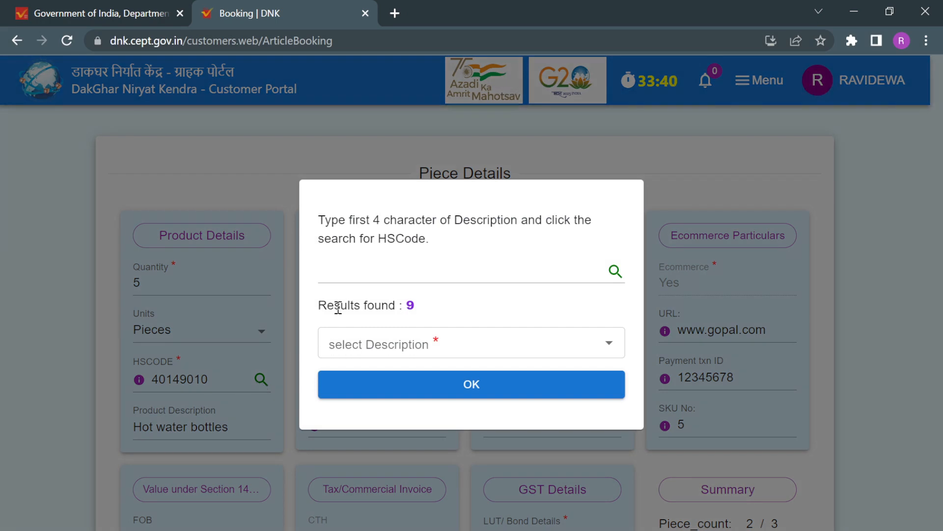
click(352, 278)
text(cl)
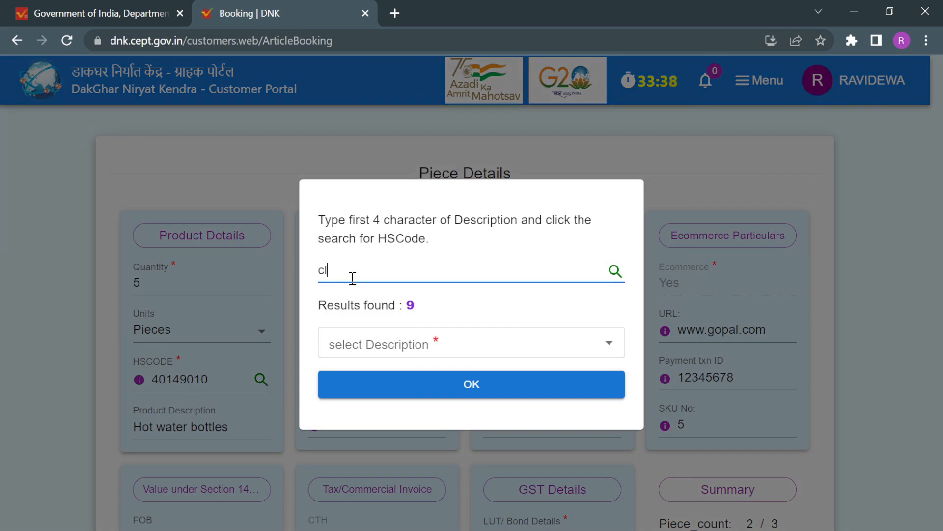
text(oth)
click(614, 272)
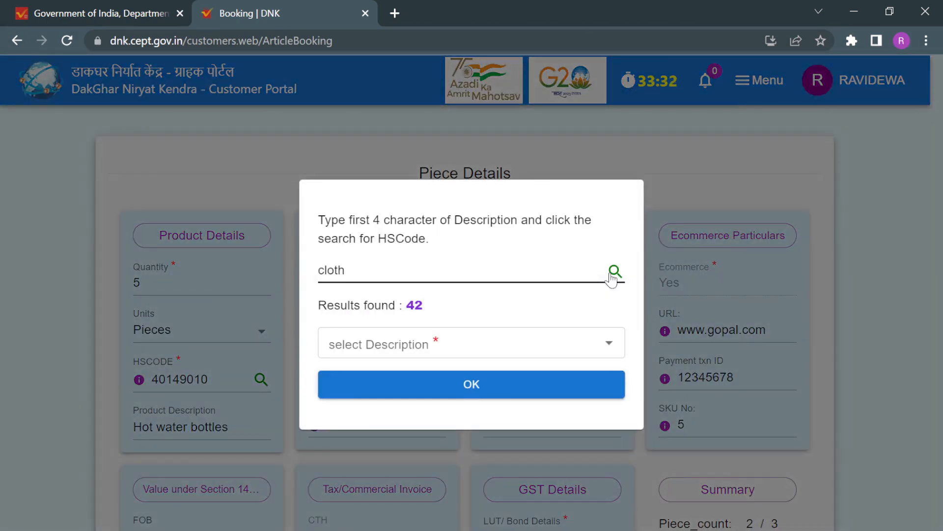
click(610, 344)
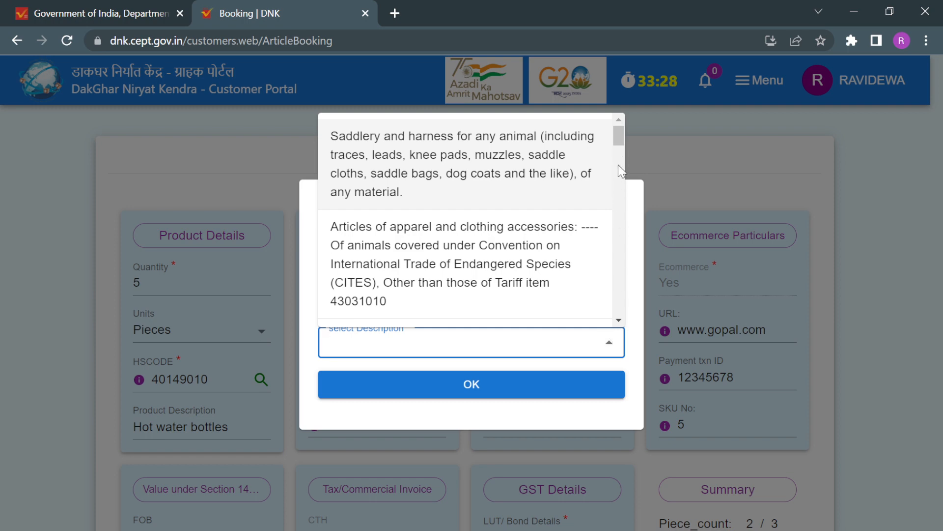
scroll(618, 164, down, 3)
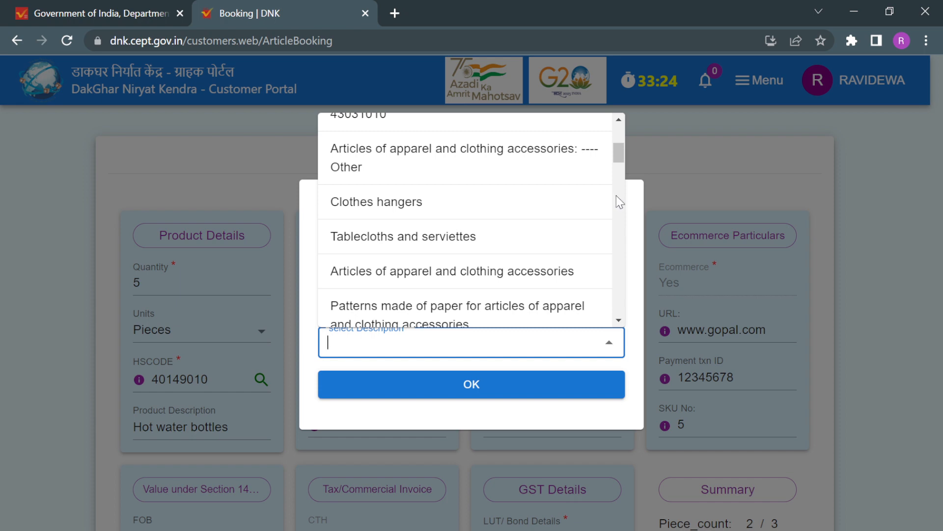
scroll(619, 202, down, 3)
scroll(617, 219, down, 3)
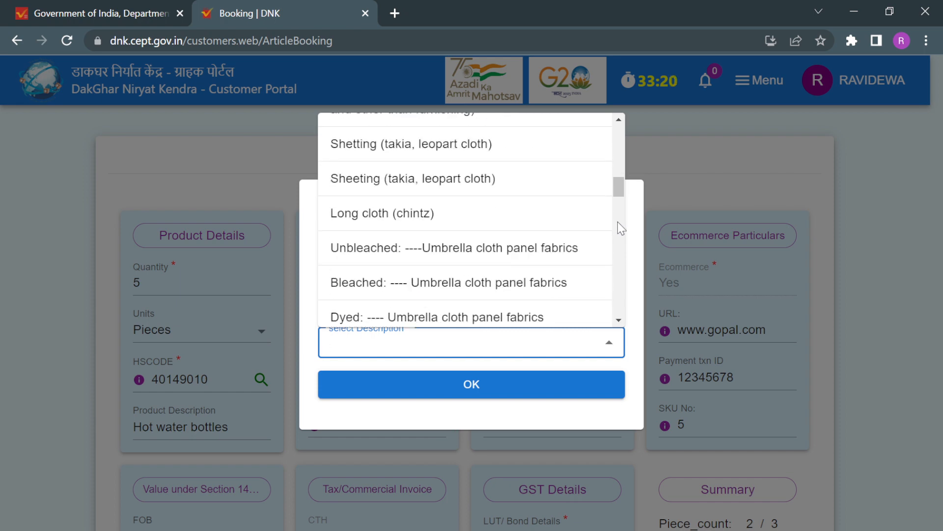
click(401, 216)
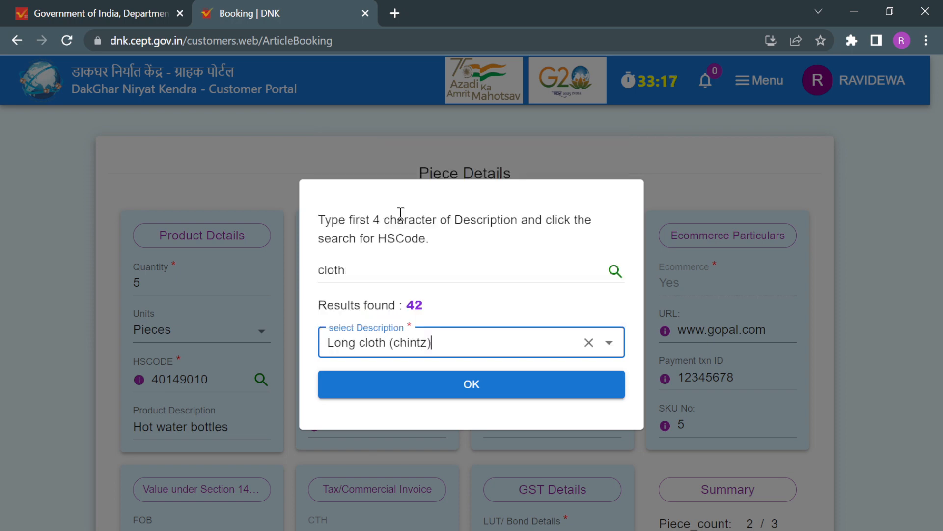
click(458, 383)
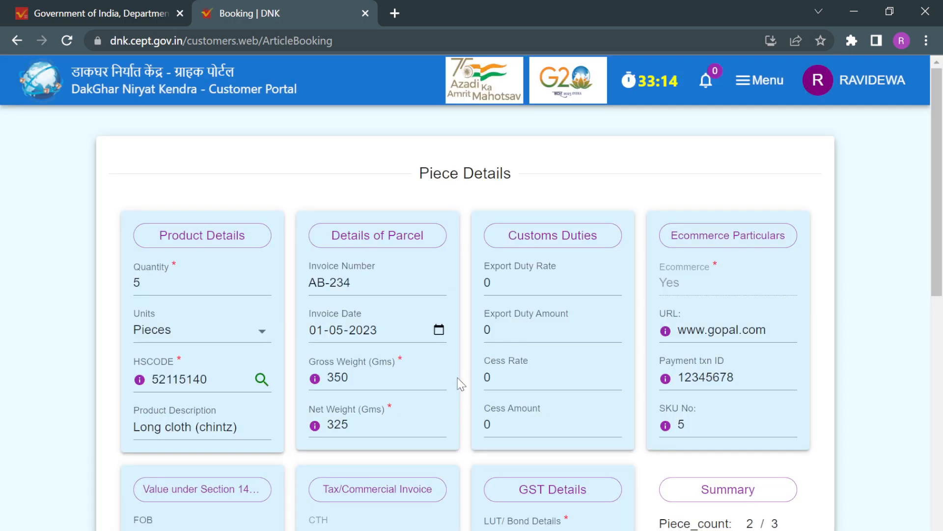
- Set quantity 3, gross weight 600 g and net weight 550 g for the long cloth
click(149, 284)
text(3)
click(357, 379)
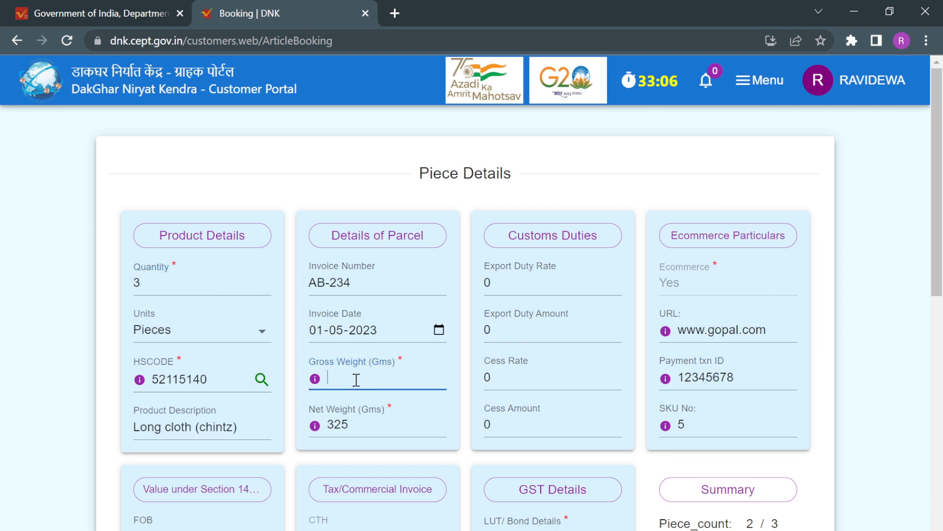
text(600)
click(351, 424)
key(BackSpace)
key(BackSpace)
key(BackSpace)
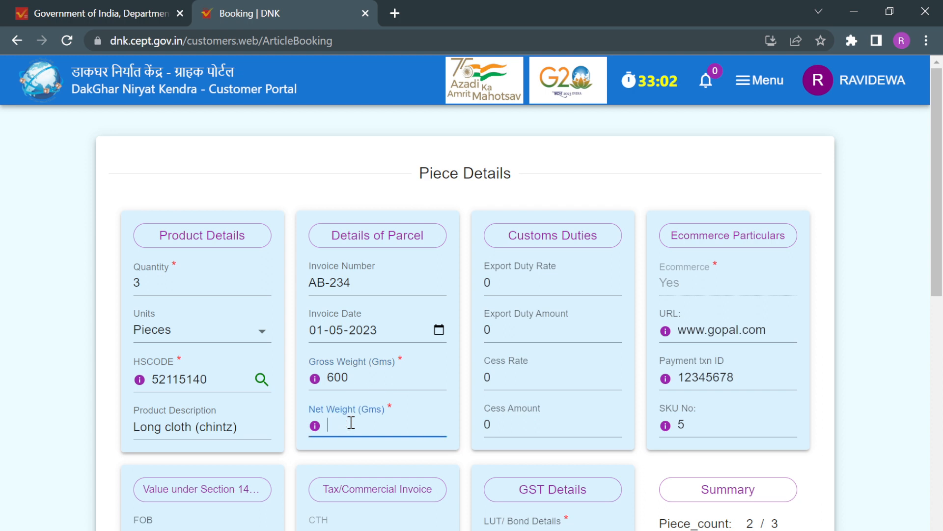
text(550)
- Scroll through the long cloth piece form using the scrollbar
scroll(471, 295, down, 10)
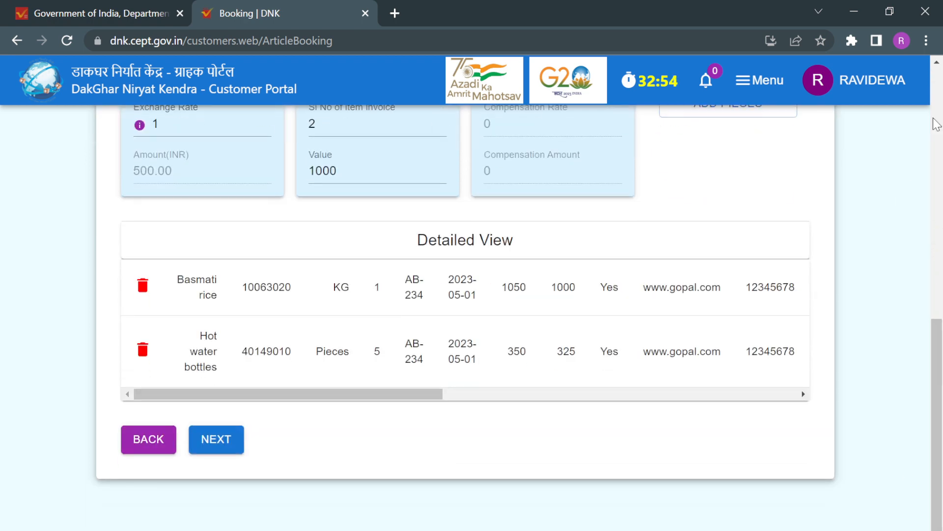
click(937, 64)
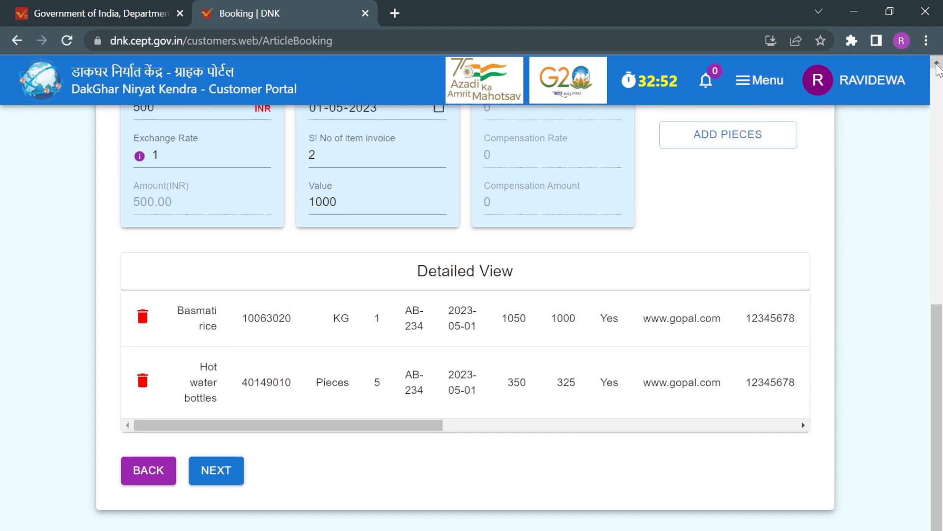
click(937, 64)
click(937, 65)
click(938, 65)
click(937, 64)
click(937, 64)
click(937, 65)
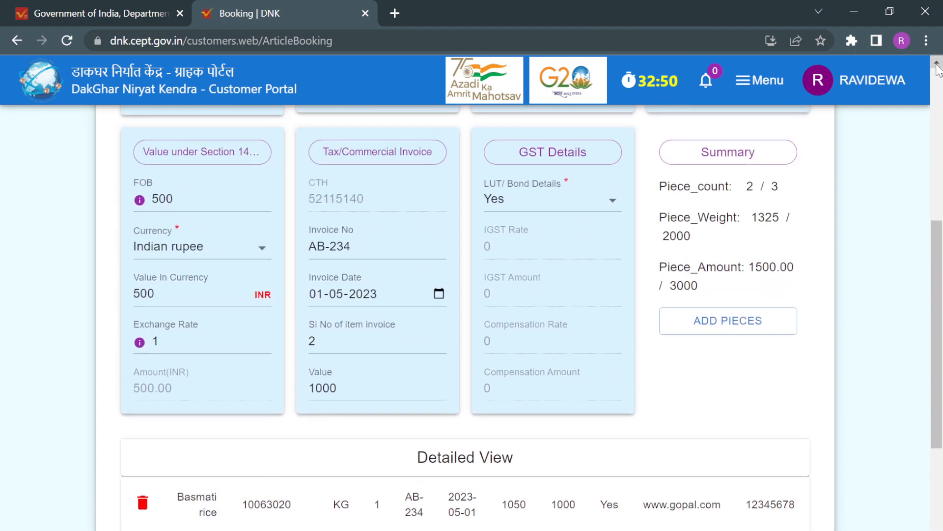
click(937, 65)
click(937, 65)
click(937, 65)
click(937, 65)
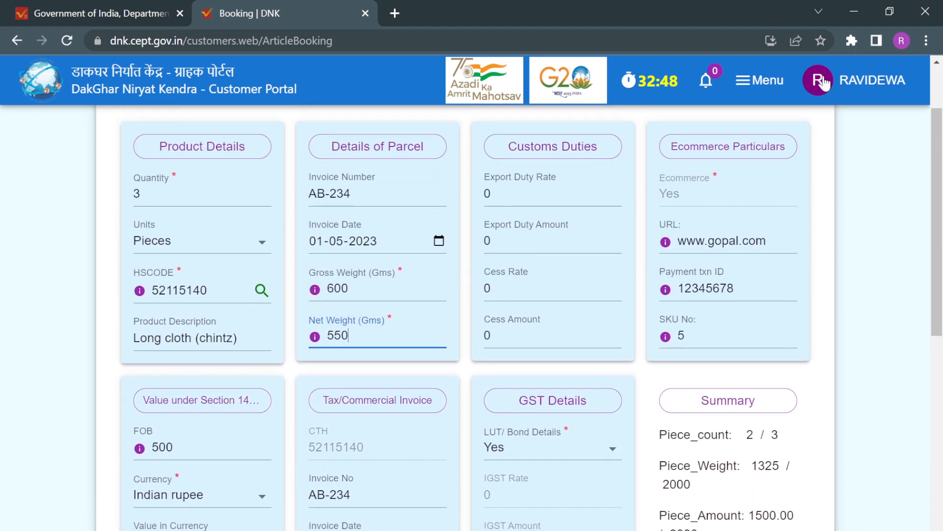
click(935, 418)
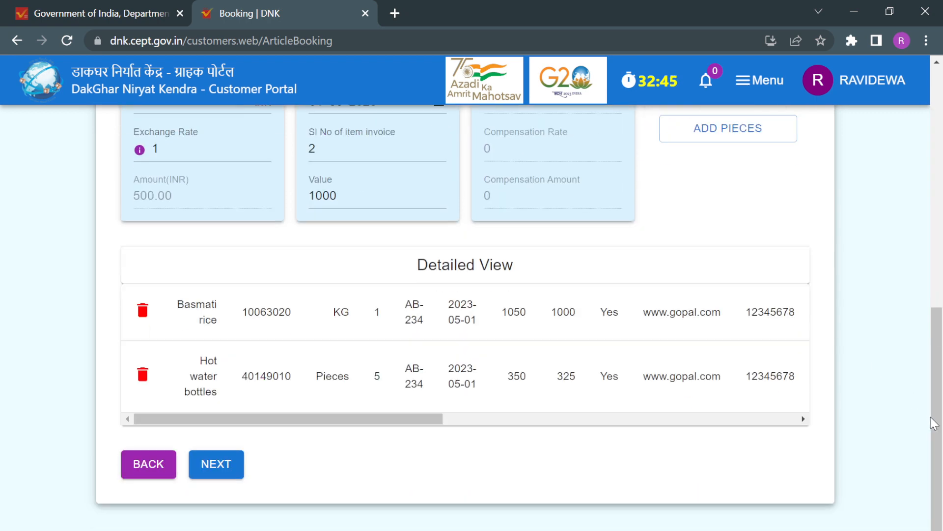
click(937, 65)
click(937, 65)
click(937, 65)
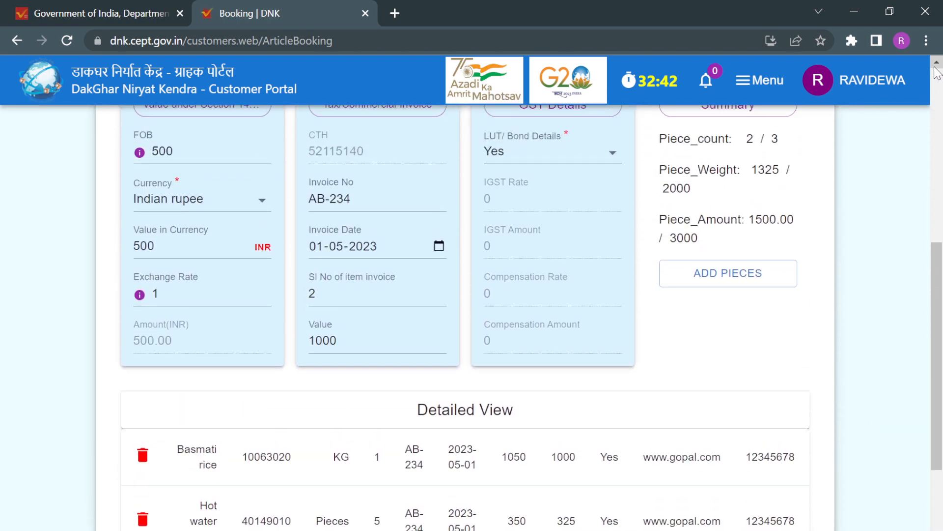
- Set the long cloth piece's FOB value and Value in Currency to 1500
click(190, 146)
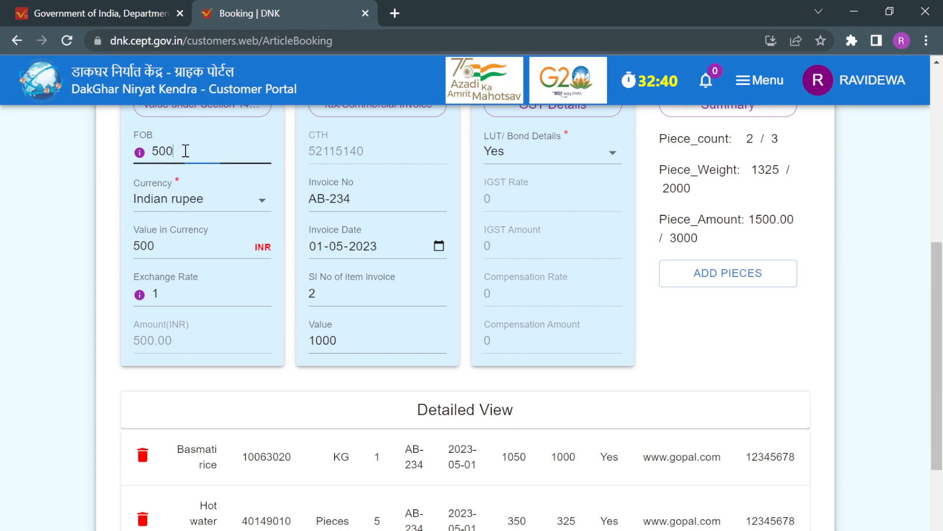
key(BackSpace)
key(BackSpace)
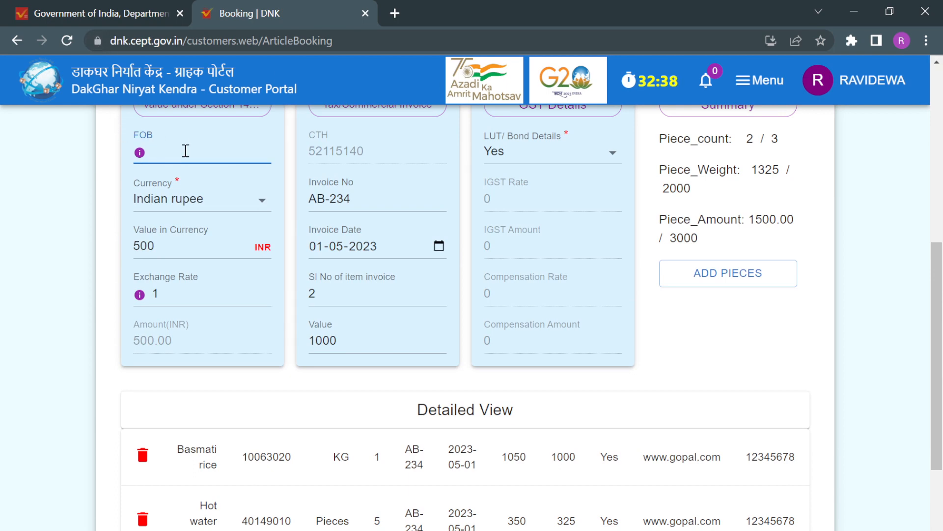
text(1500)
click(133, 250)
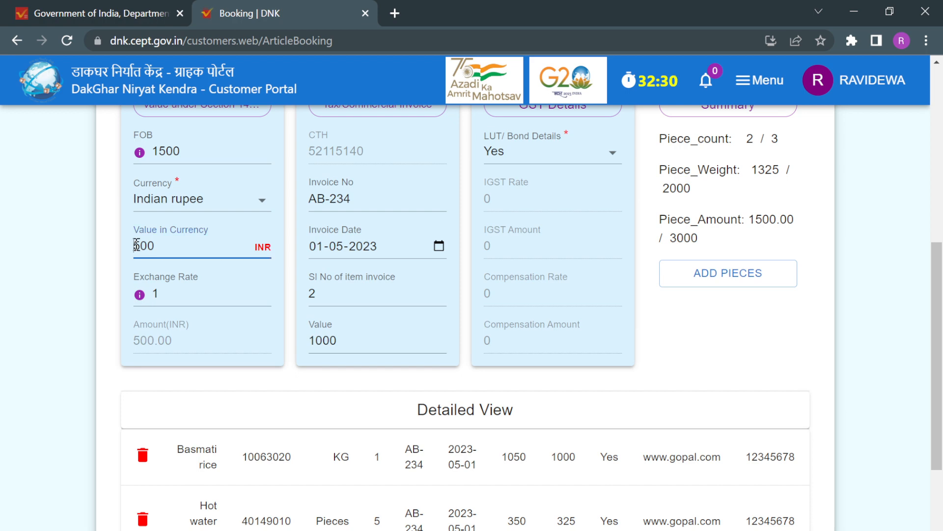
click(136, 245)
text(1)
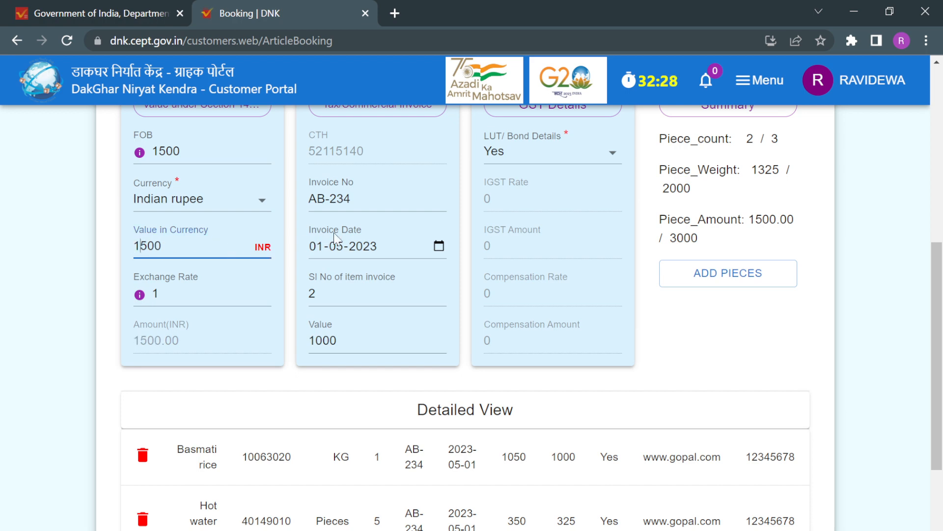
- Enter 3 as the invoice item SI No and add the long cloth piece
click(328, 300)
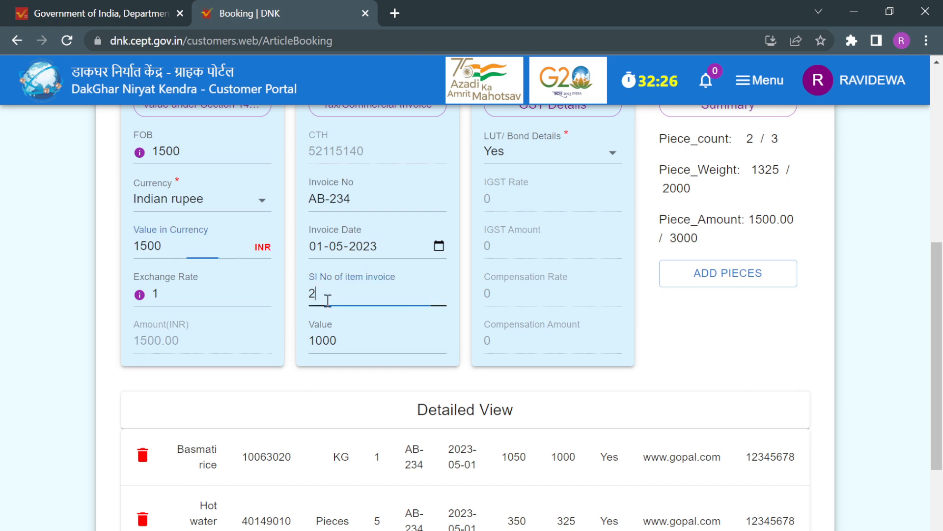
text(3)
click(708, 279)
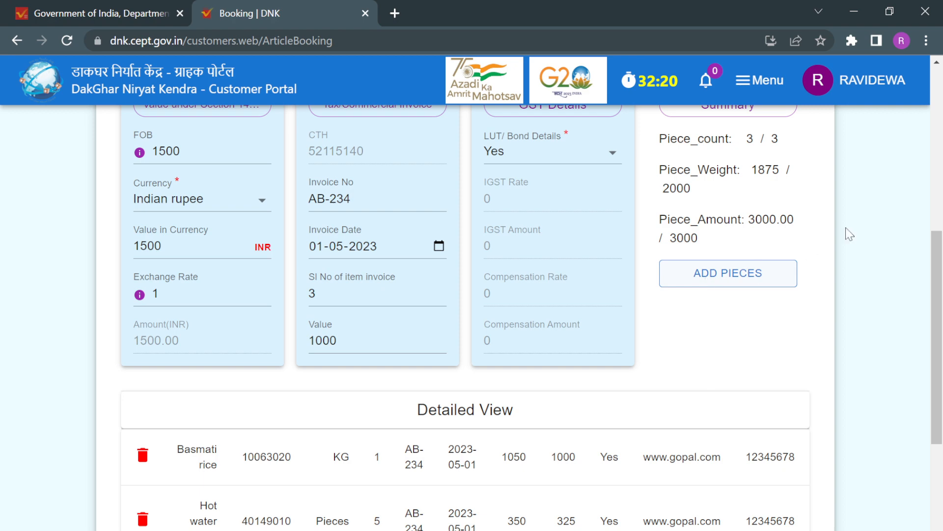
click(936, 63)
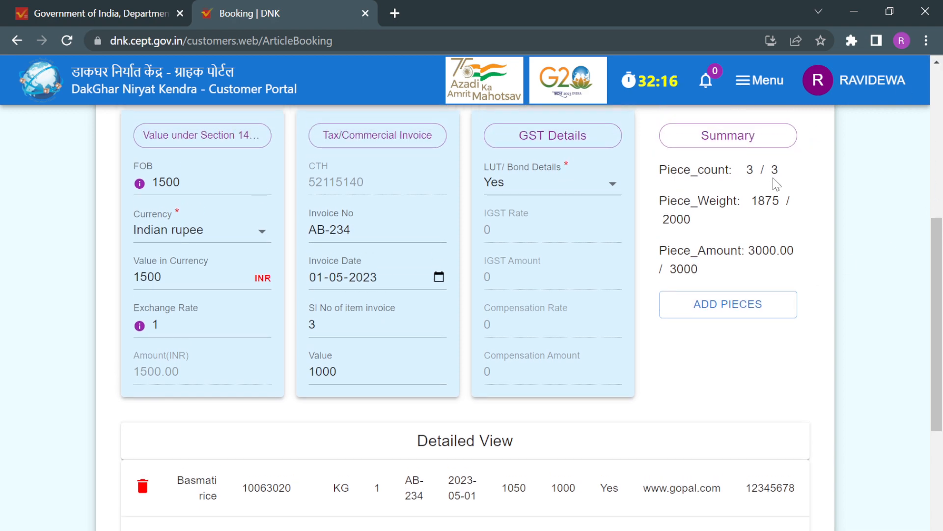
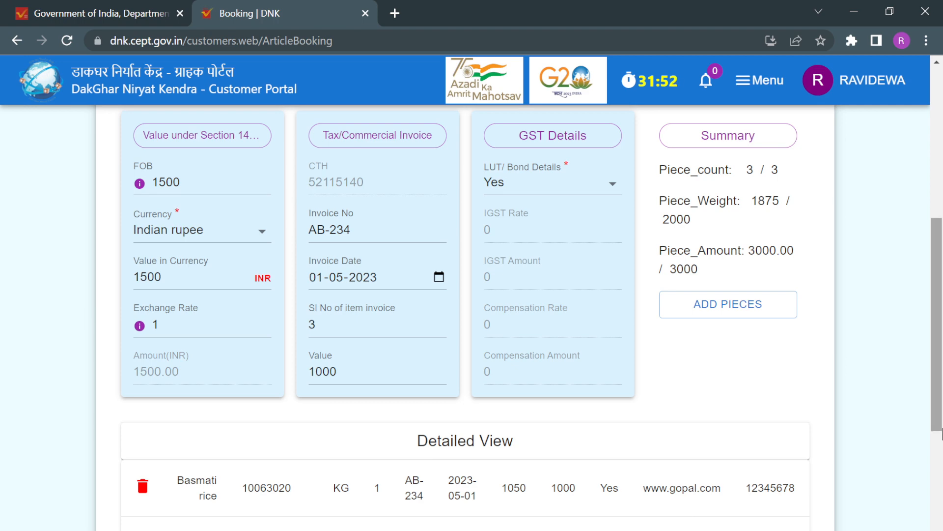
- Review the completed item entries and proceed to the declarations page
click(938, 459)
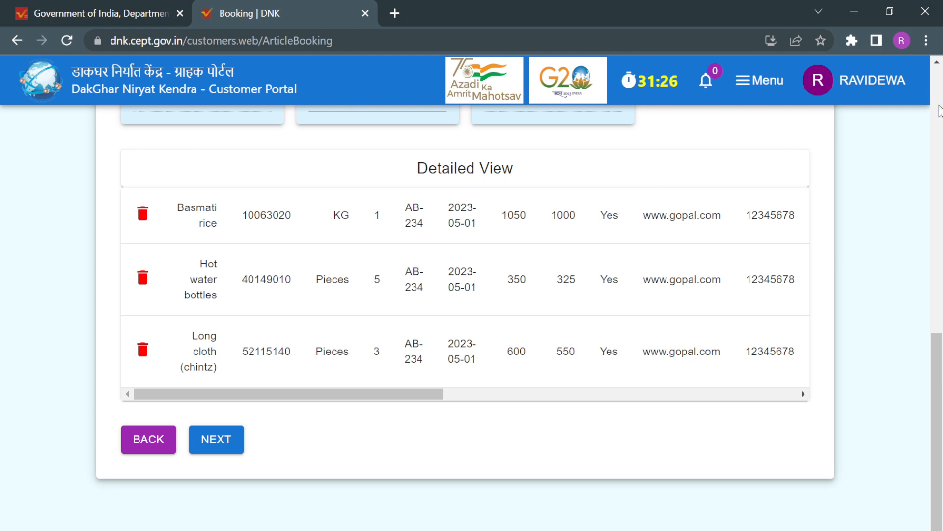
scroll(937, 66, up, 3)
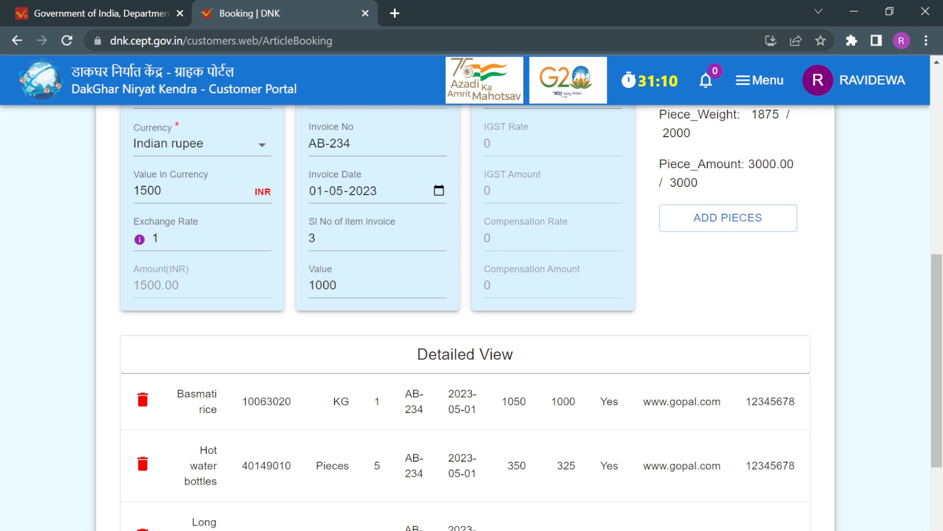
scroll(663, 470, down, 3)
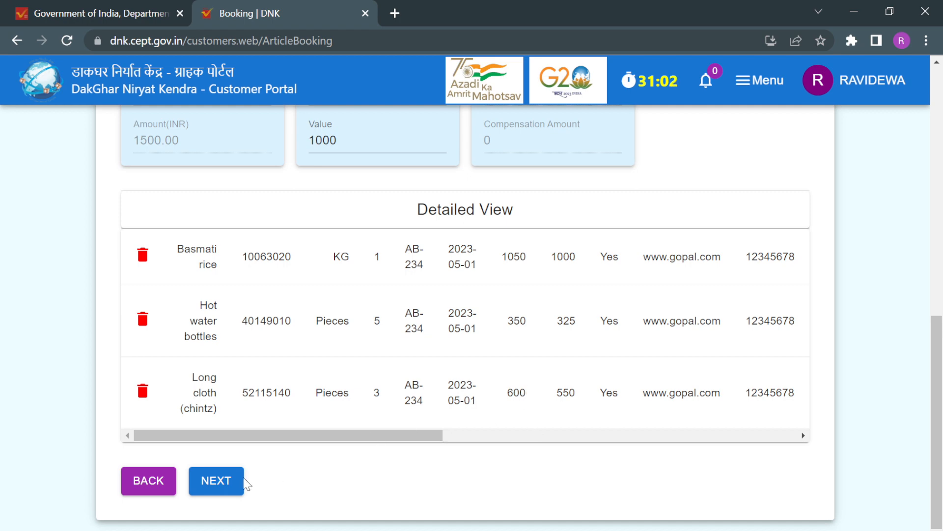
click(219, 484)
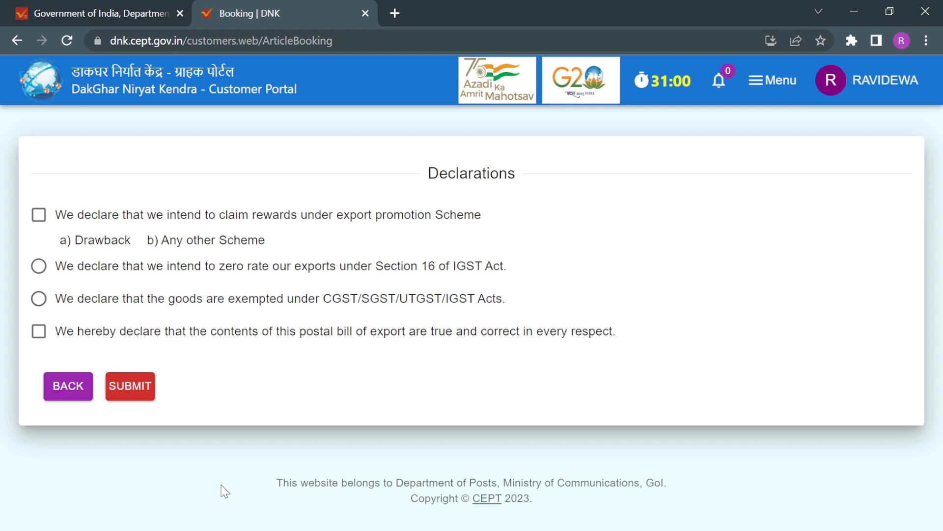
- Declare the rewards claim, Section 16 IGST zero-rating and true contents, then submit the booking
click(39, 222)
click(39, 268)
click(41, 309)
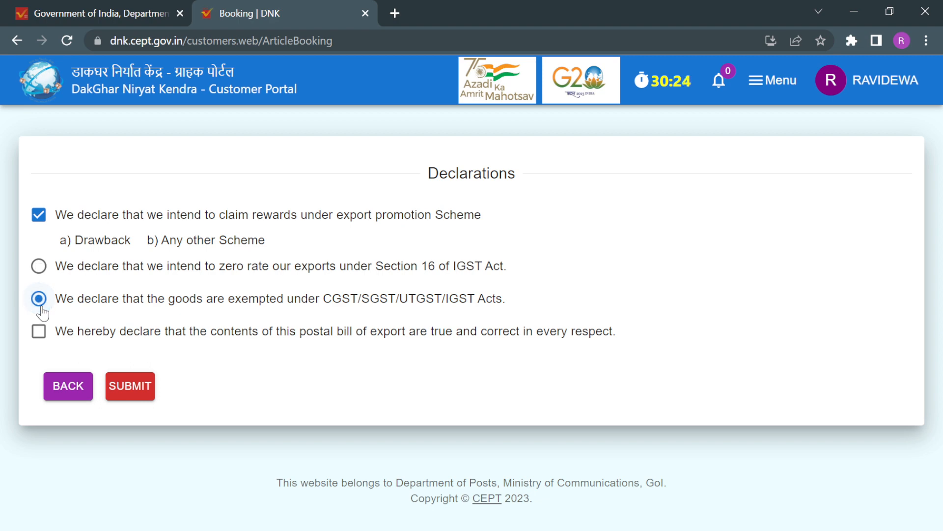
click(39, 267)
click(39, 335)
click(143, 389)
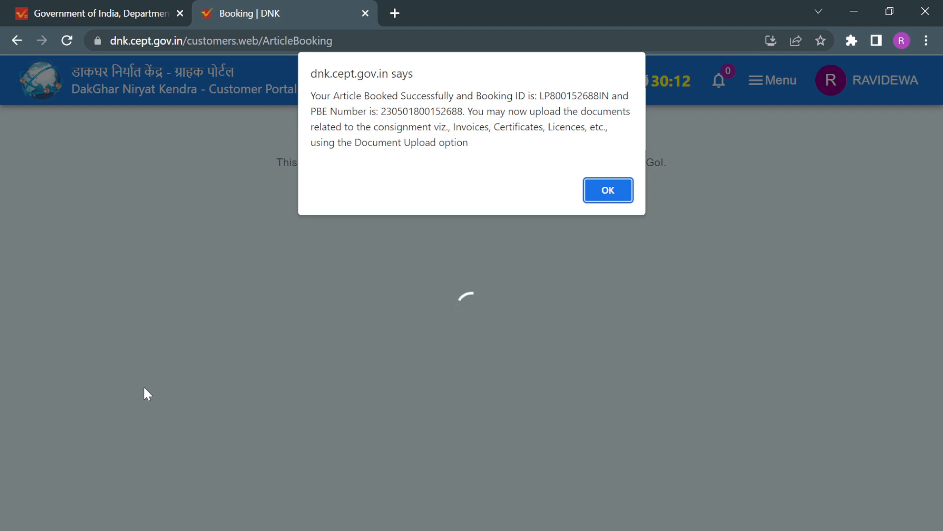
click(600, 191)
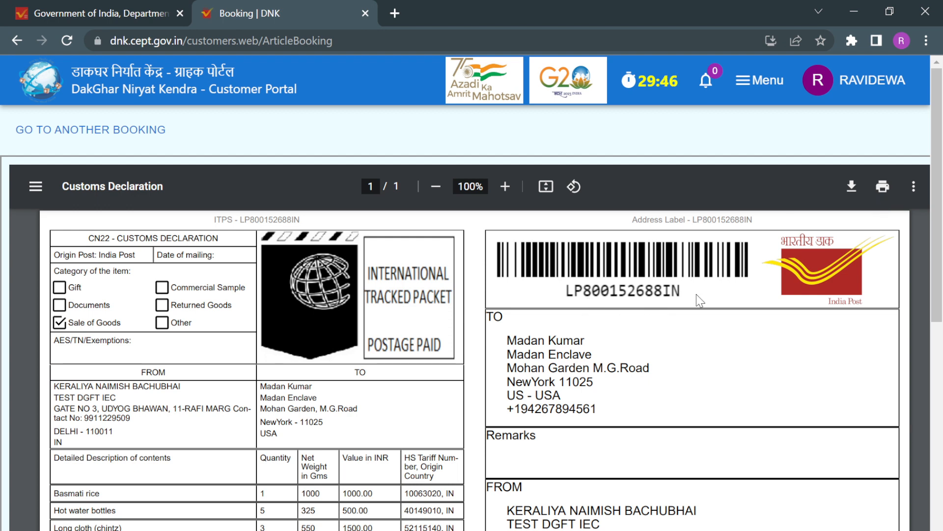
click(769, 84)
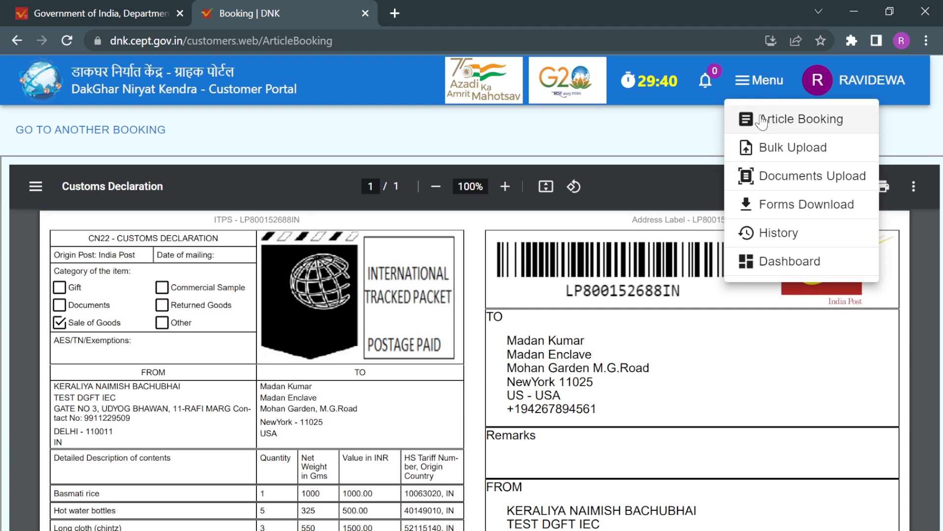
click(792, 189)
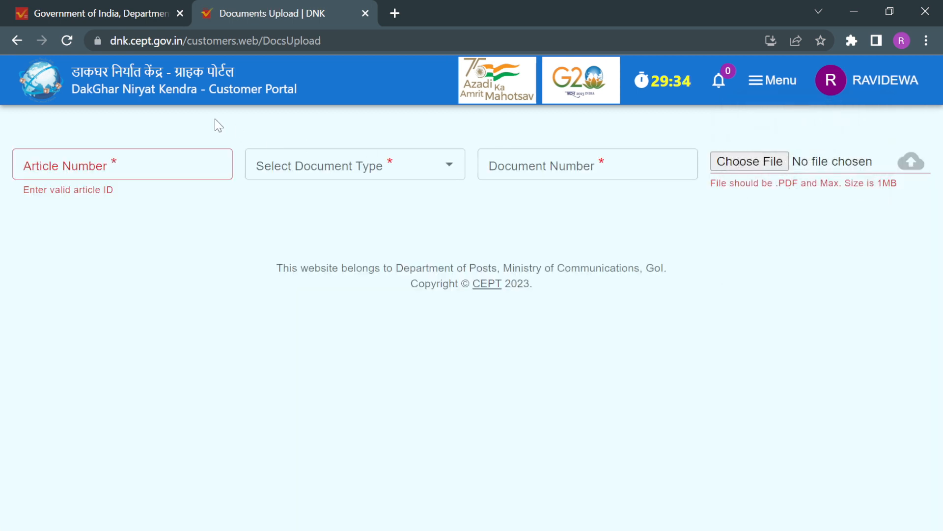
click(108, 166)
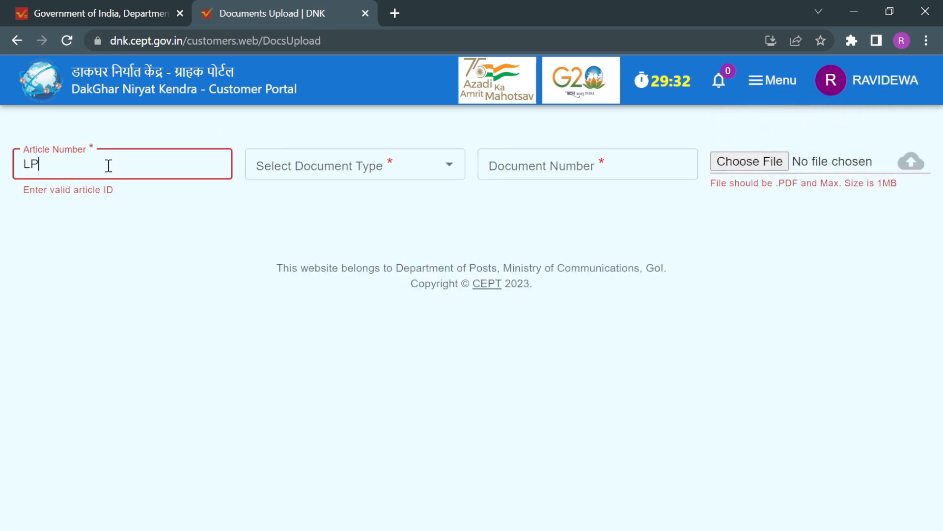
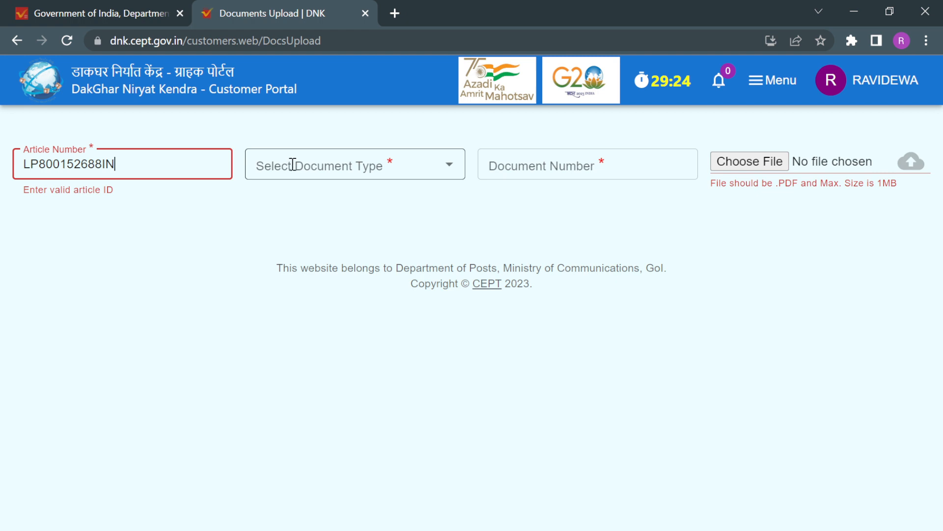
click(293, 164)
text(A)
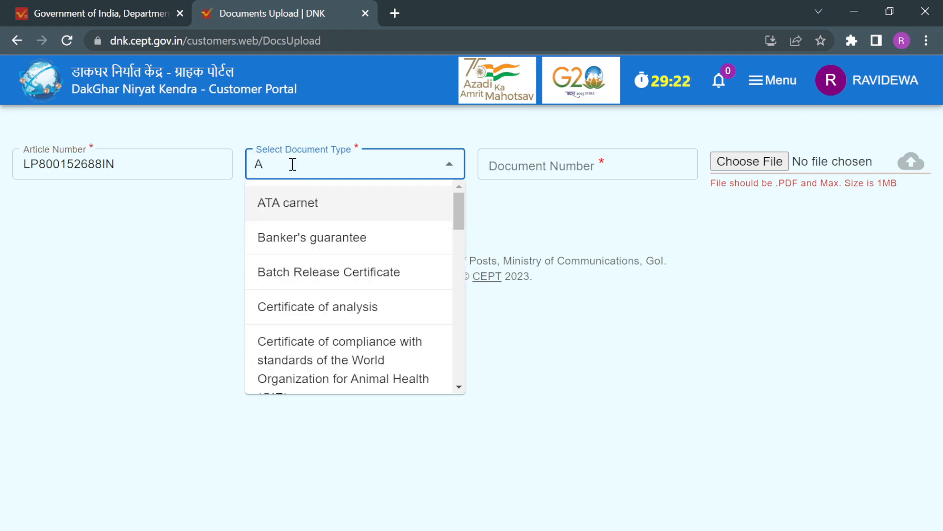
key(BackSpace)
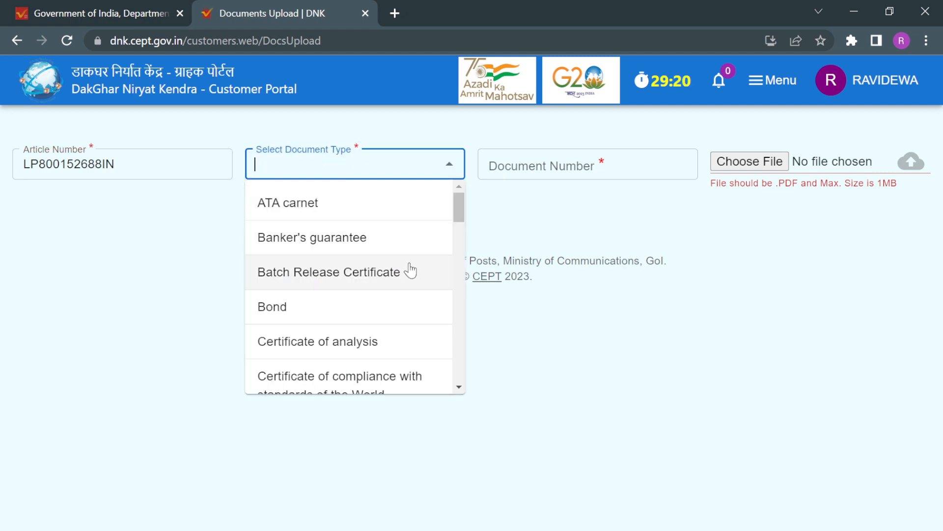
scroll(460, 291, down, 3)
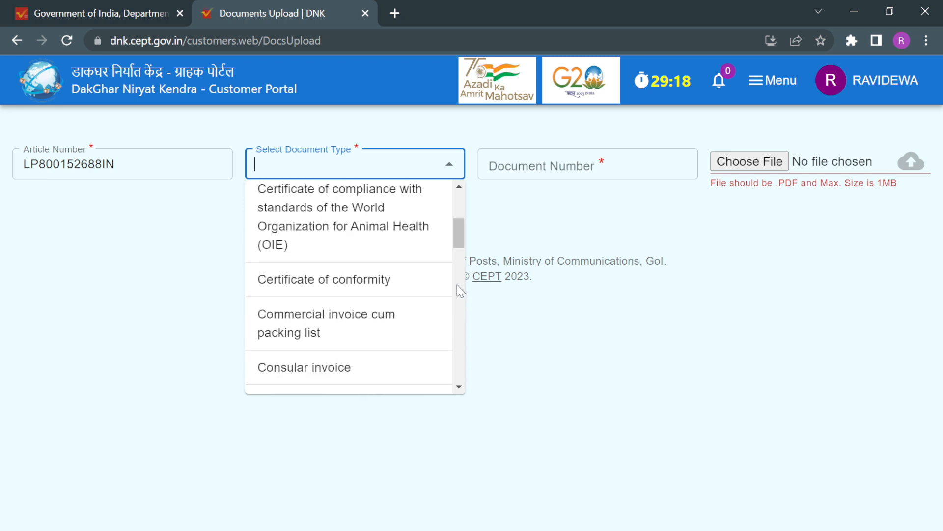
scroll(462, 339, down, 3)
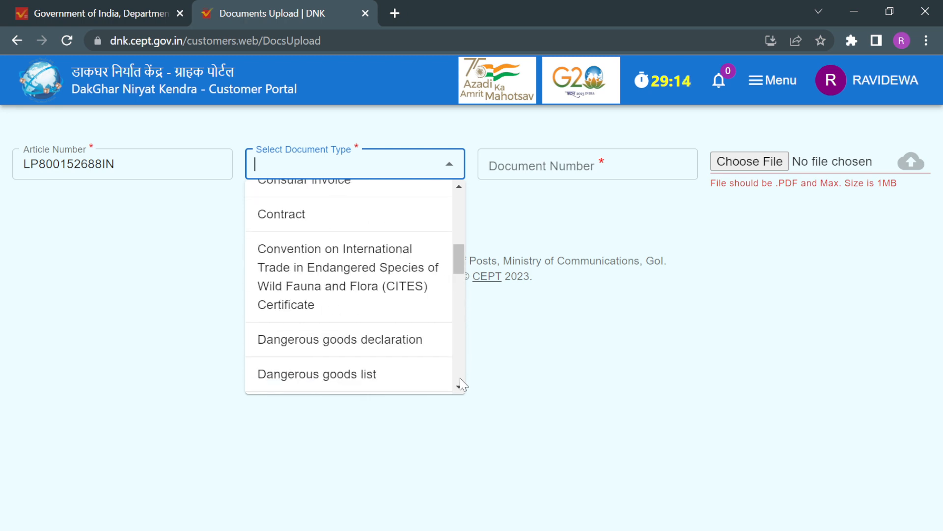
scroll(460, 376, down, 3)
click(278, 296)
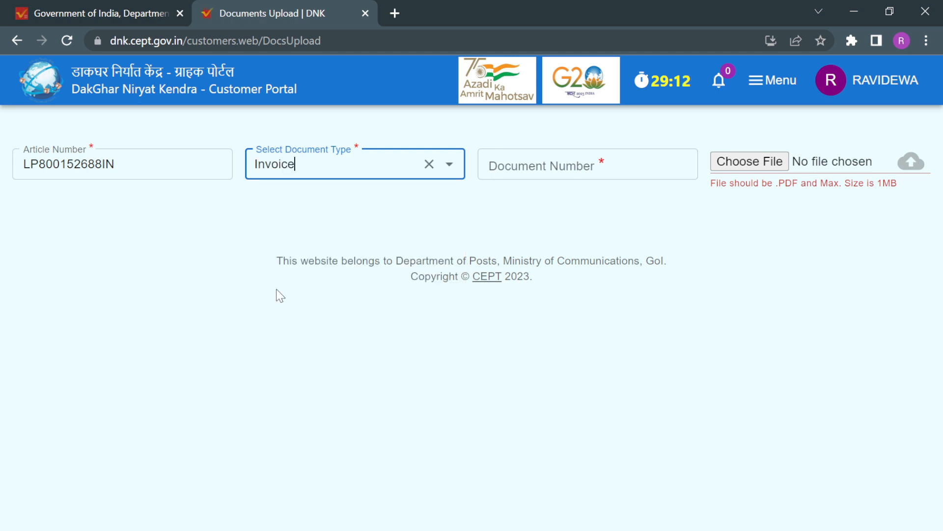
- Enter document number AB234, then attach and upload Email.pdf
click(562, 173)
text(AB234)
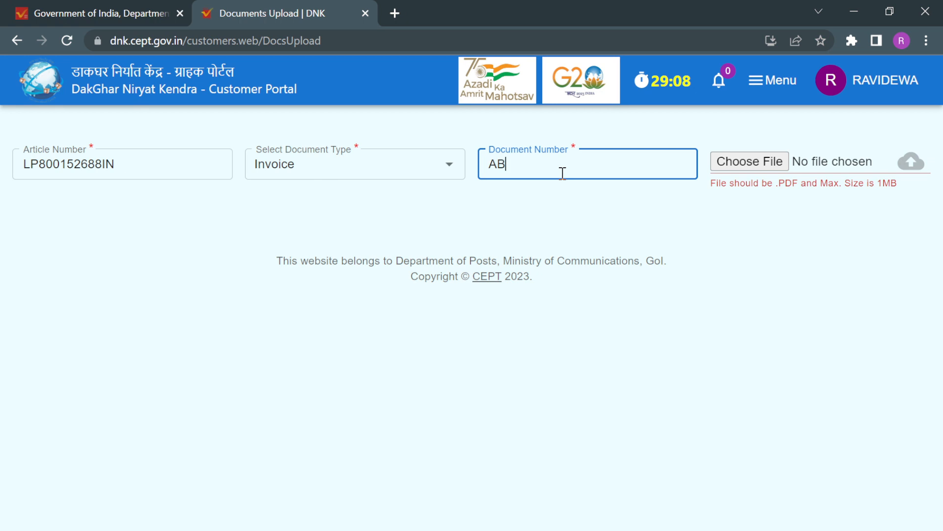
click(757, 166)
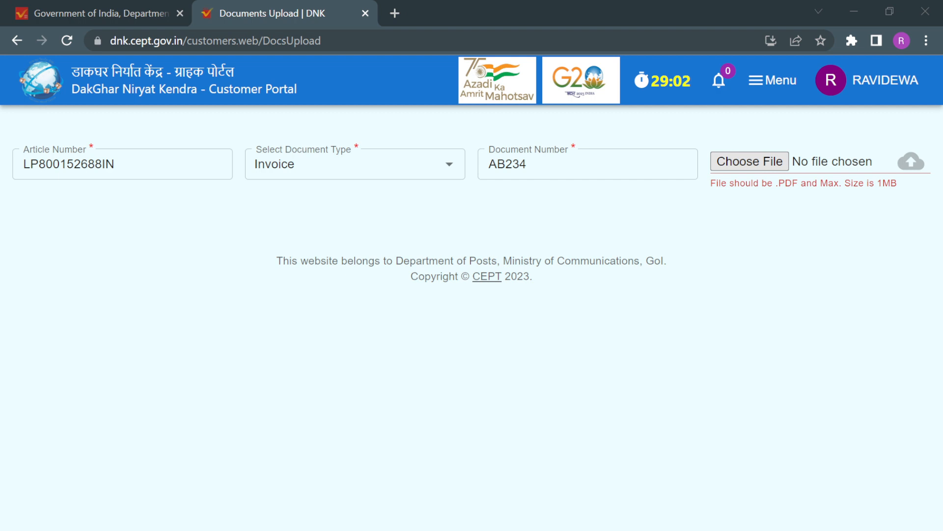
double_click(162, 135)
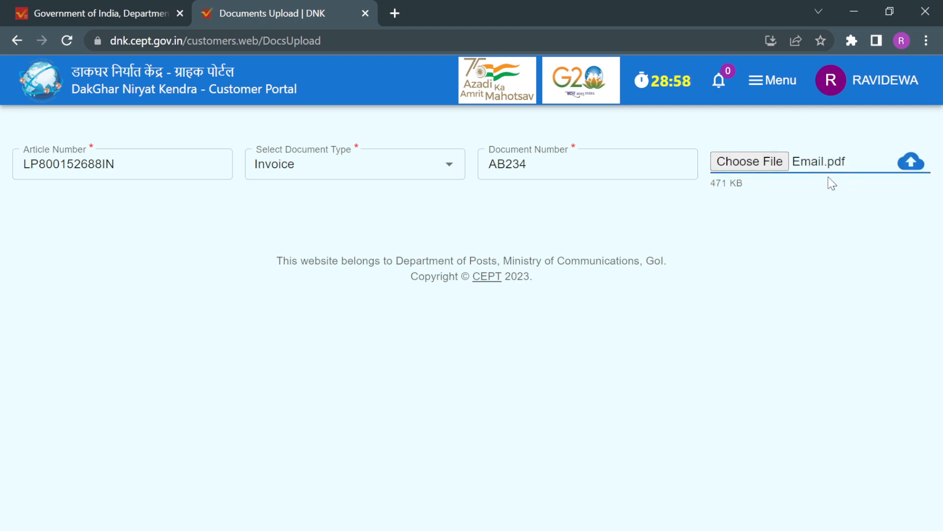
click(916, 164)
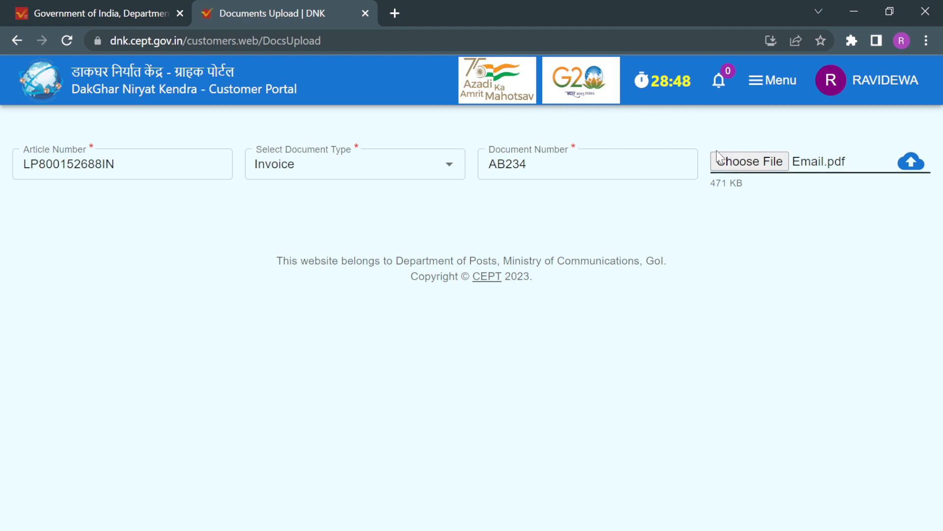
click(756, 82)
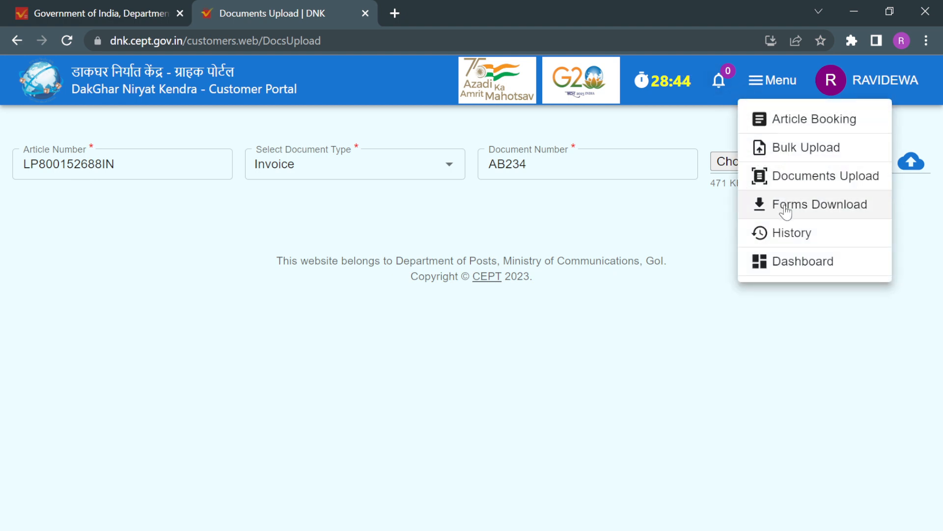
click(786, 210)
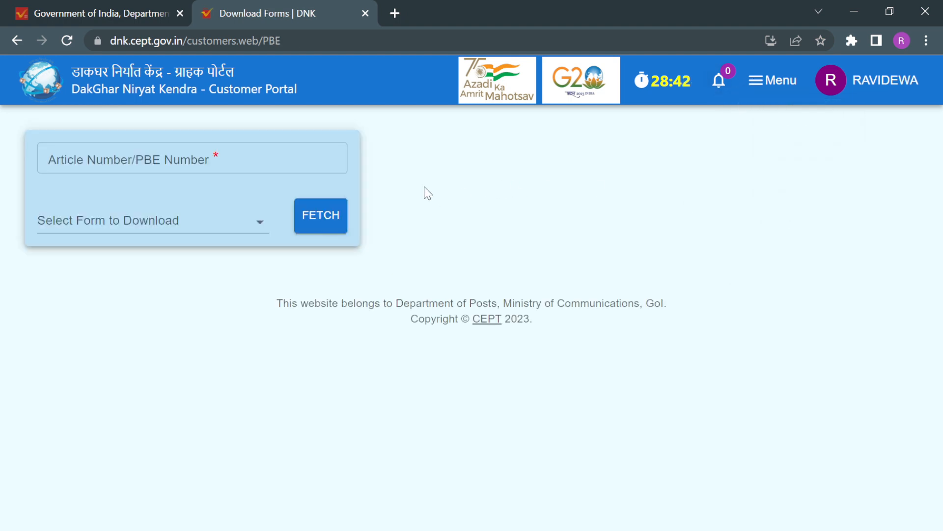
click(271, 159)
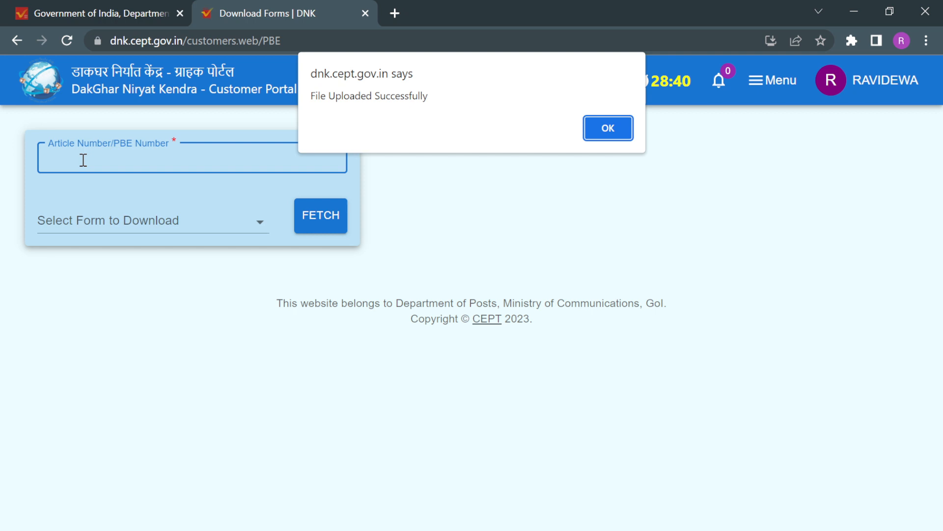
click(621, 137)
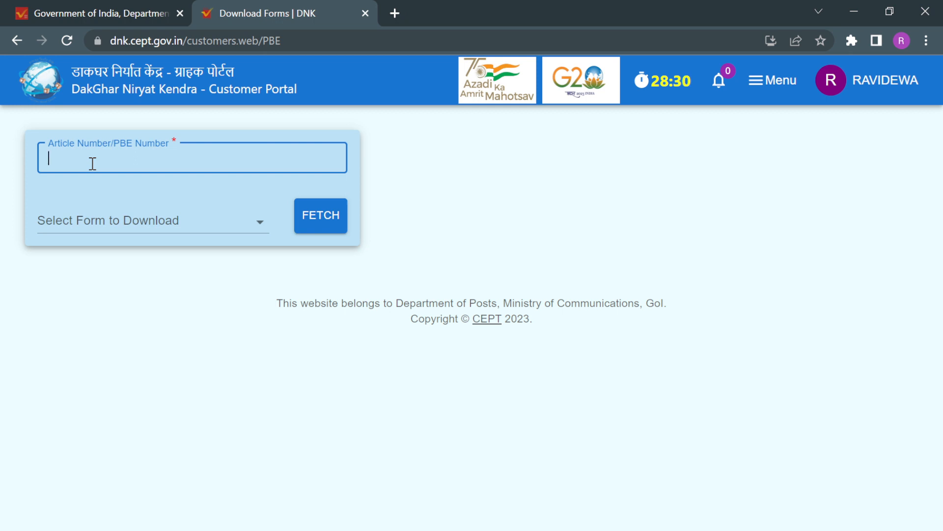
click(262, 223)
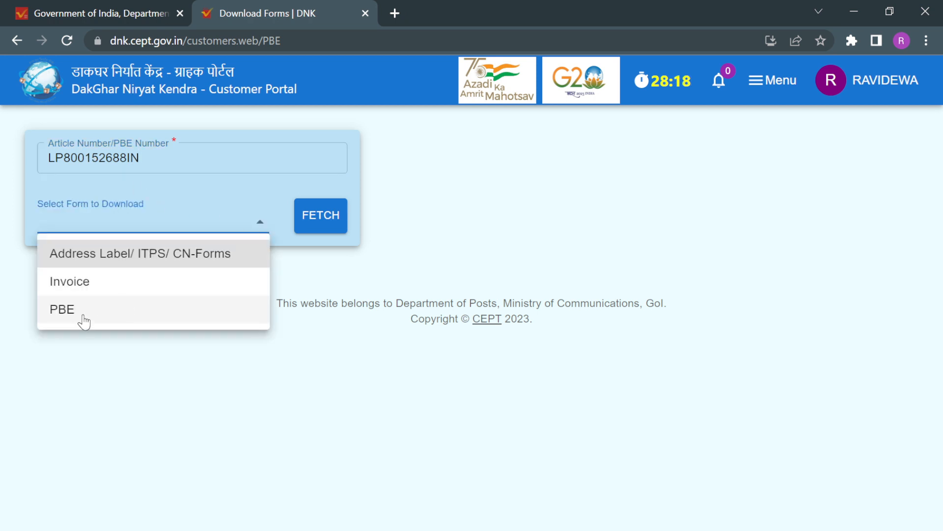
click(78, 289)
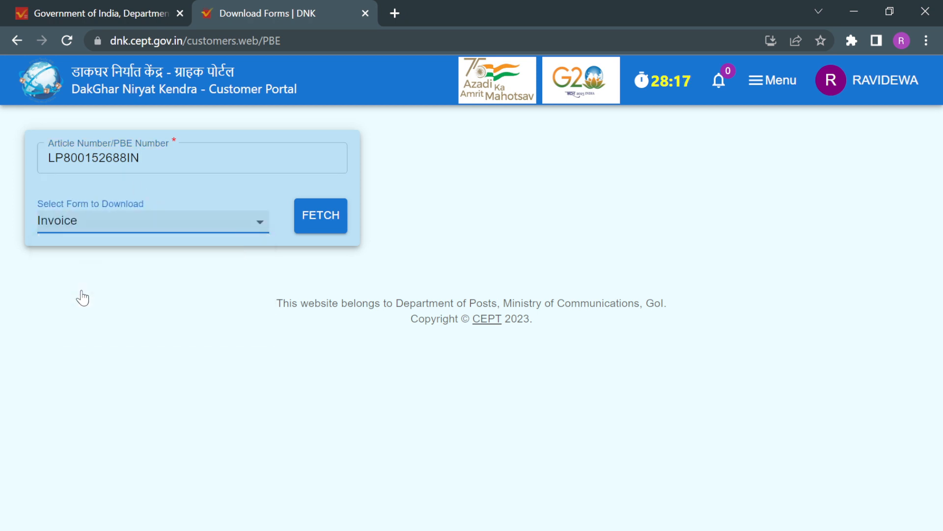
- Fetch the Invoice and the Address Label/ITPS/CN-Forms, then switch the form choice to PBE
click(316, 215)
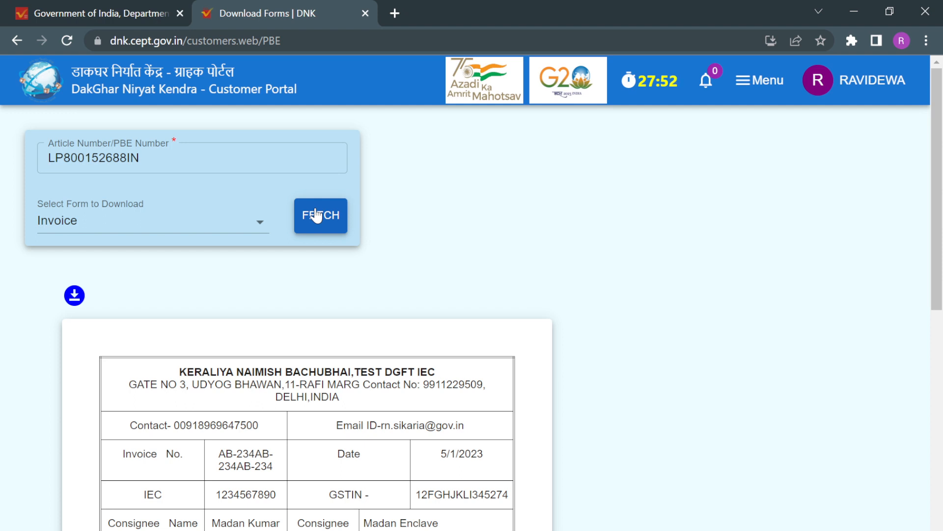
click(259, 226)
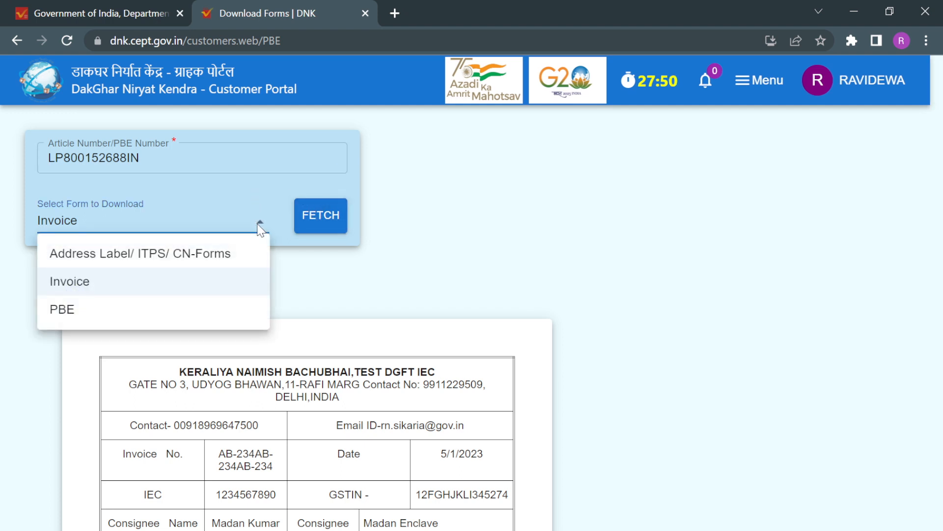
click(185, 255)
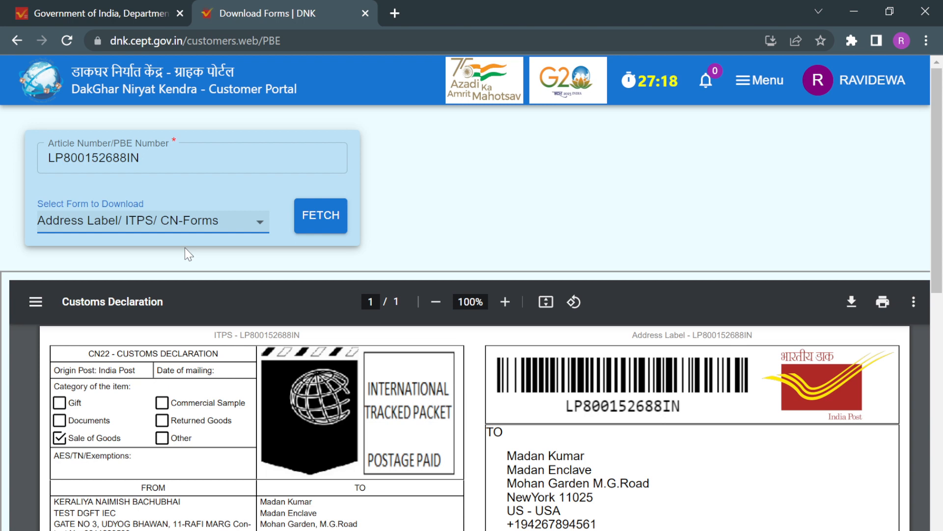
click(261, 222)
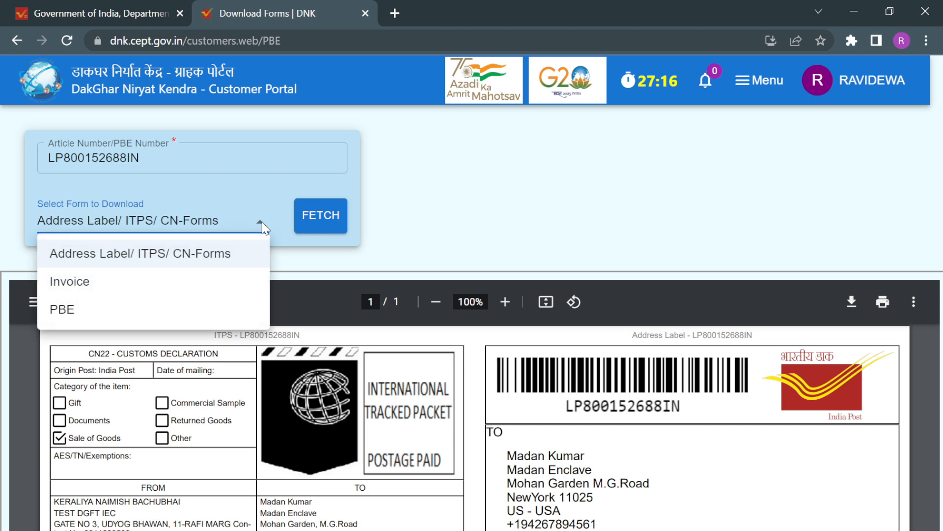
click(55, 316)
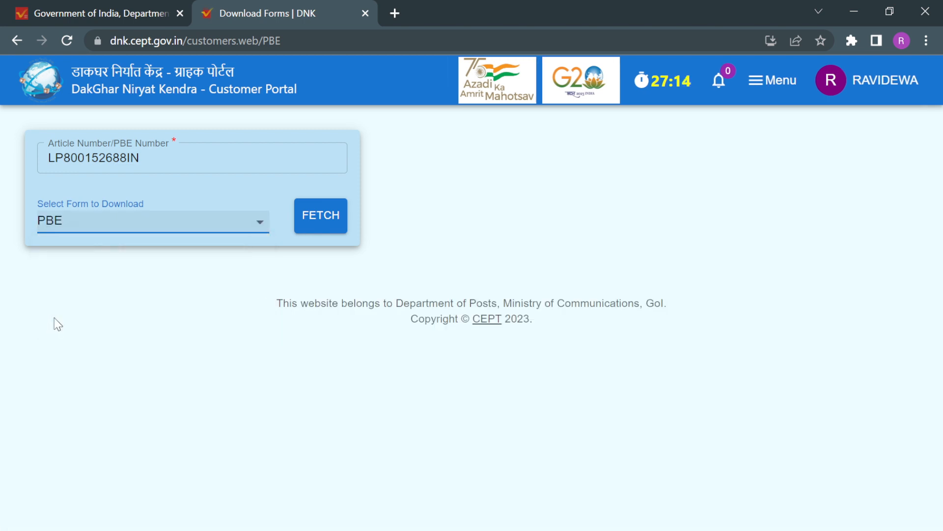